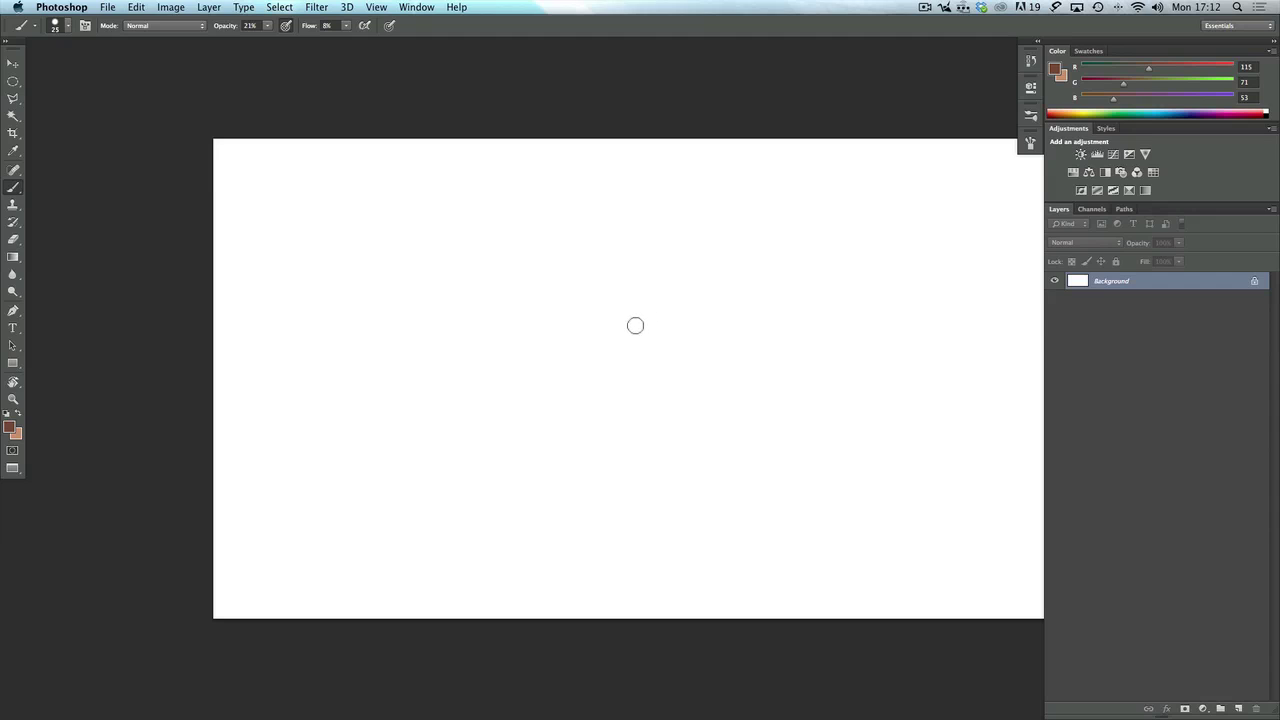
{"action": "left_click", "coordinate": [1076, 14]}
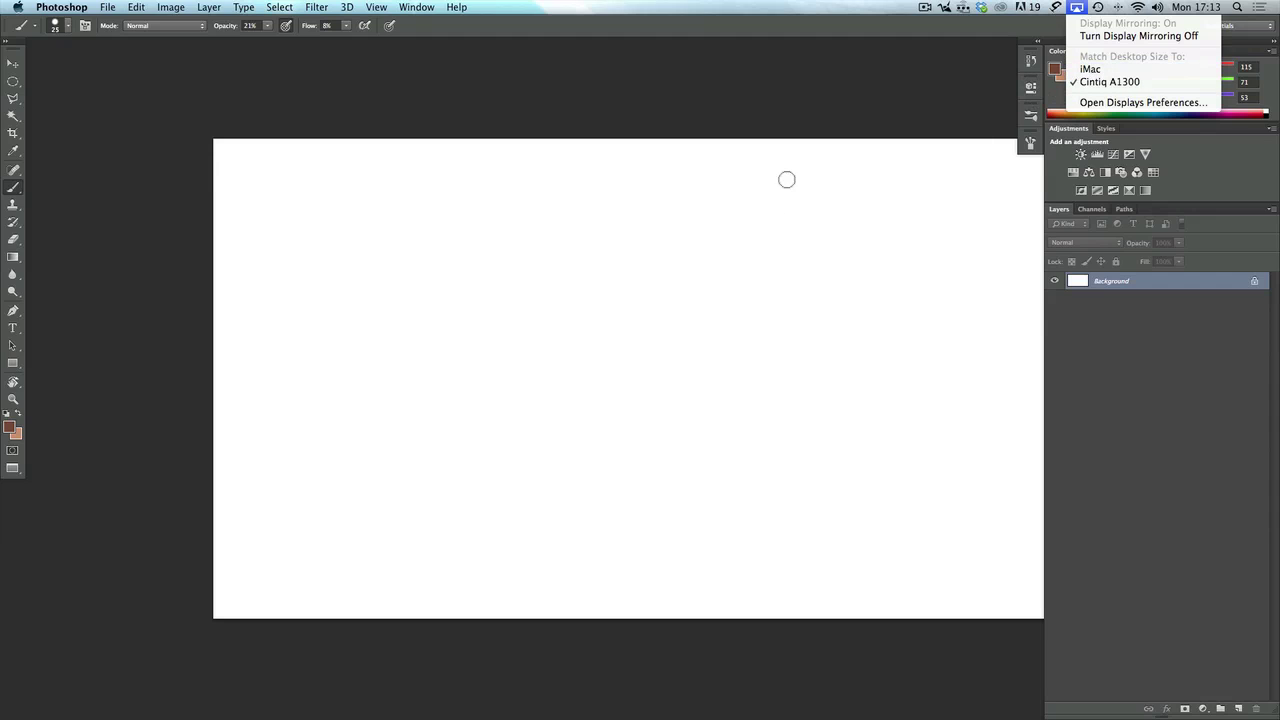
{"action": "left_click", "coordinate": [768, 115]}
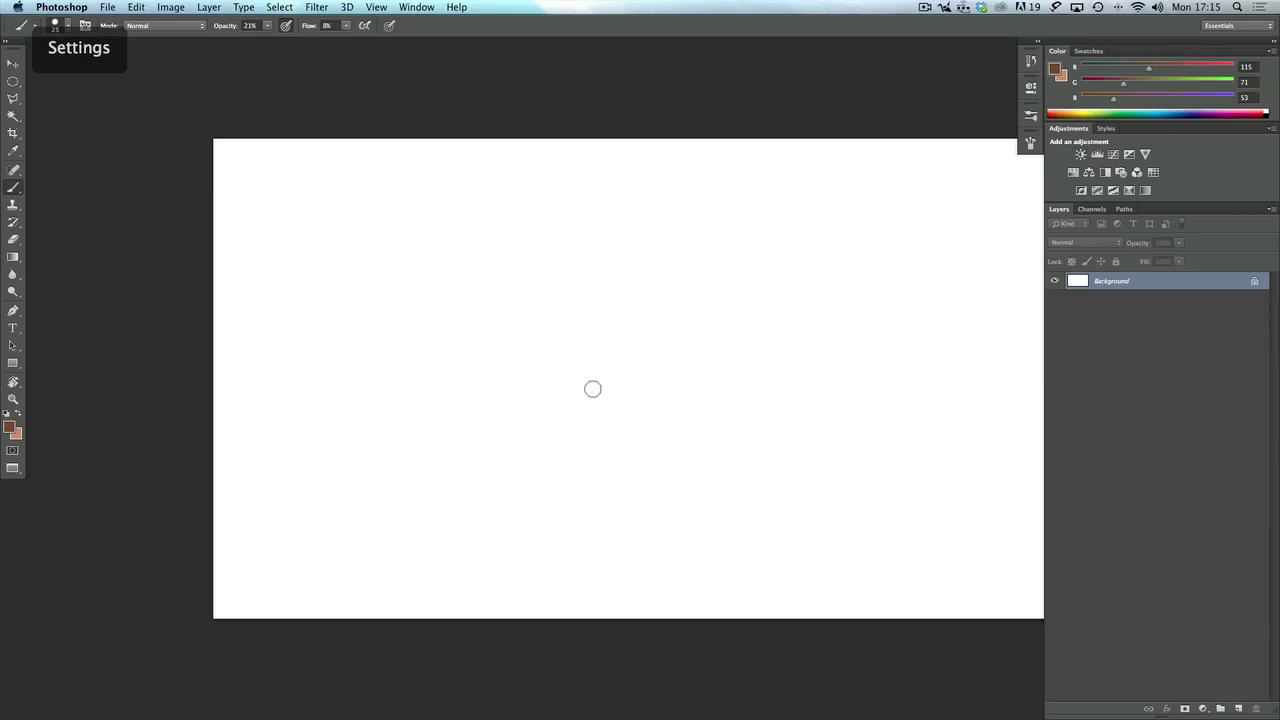
- Try connected straight brush lines across the middle of the canvas and undo them
{"action": "key", "text": "shift"}
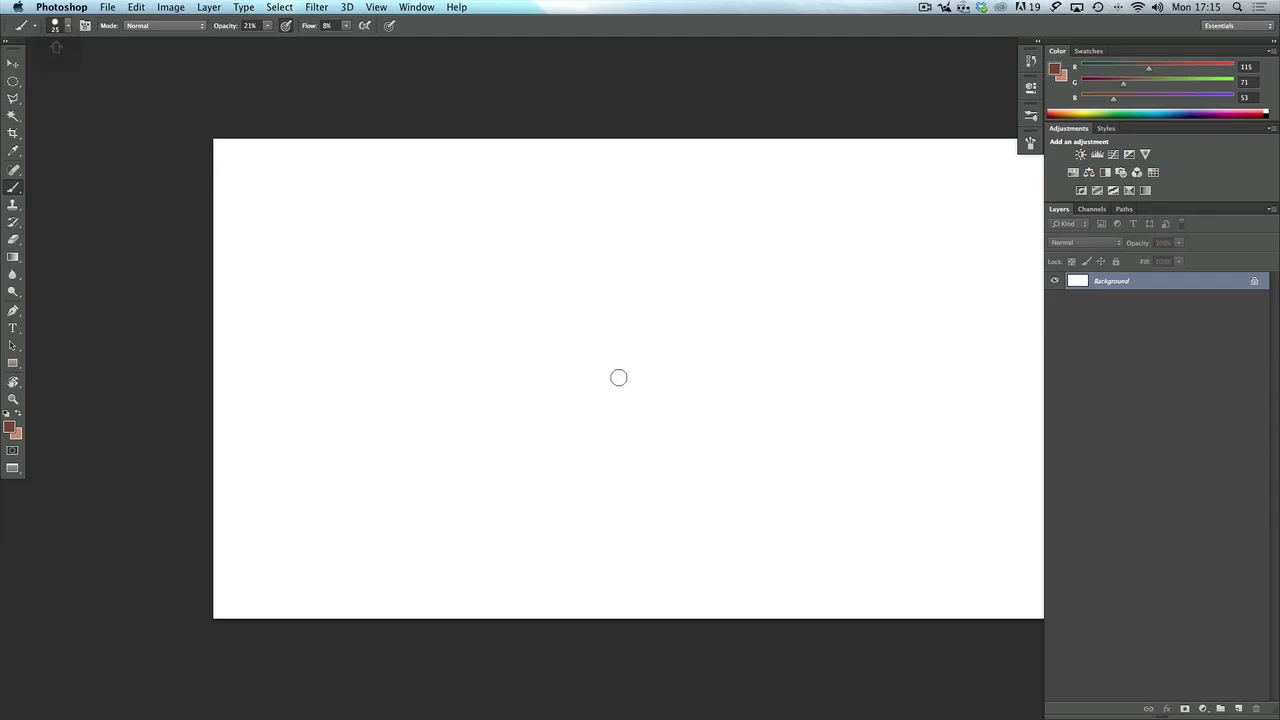
{"action": "left_click", "coordinate": [562, 357], "text": "shift"}
{"action": "left_click", "coordinate": [735, 357], "text": "shift"}
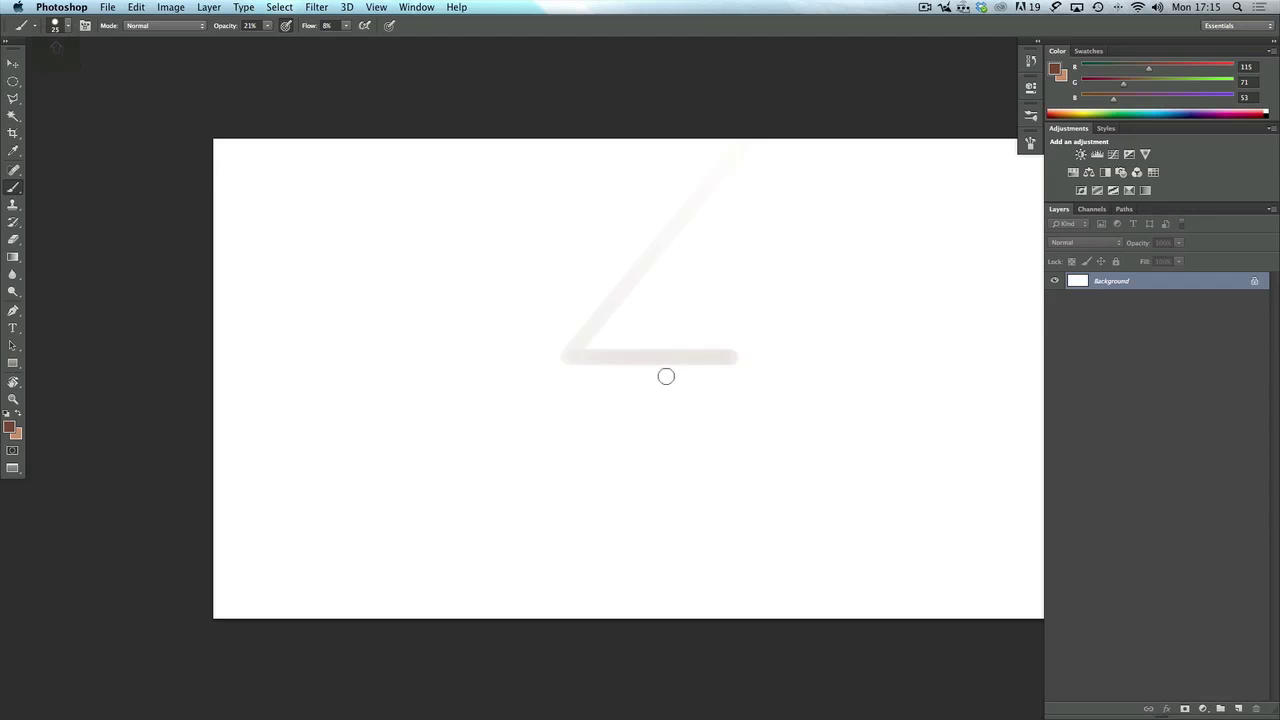
{"action": "key", "text": "super+alt+z"}
{"action": "key", "text": "super+alt+z"}
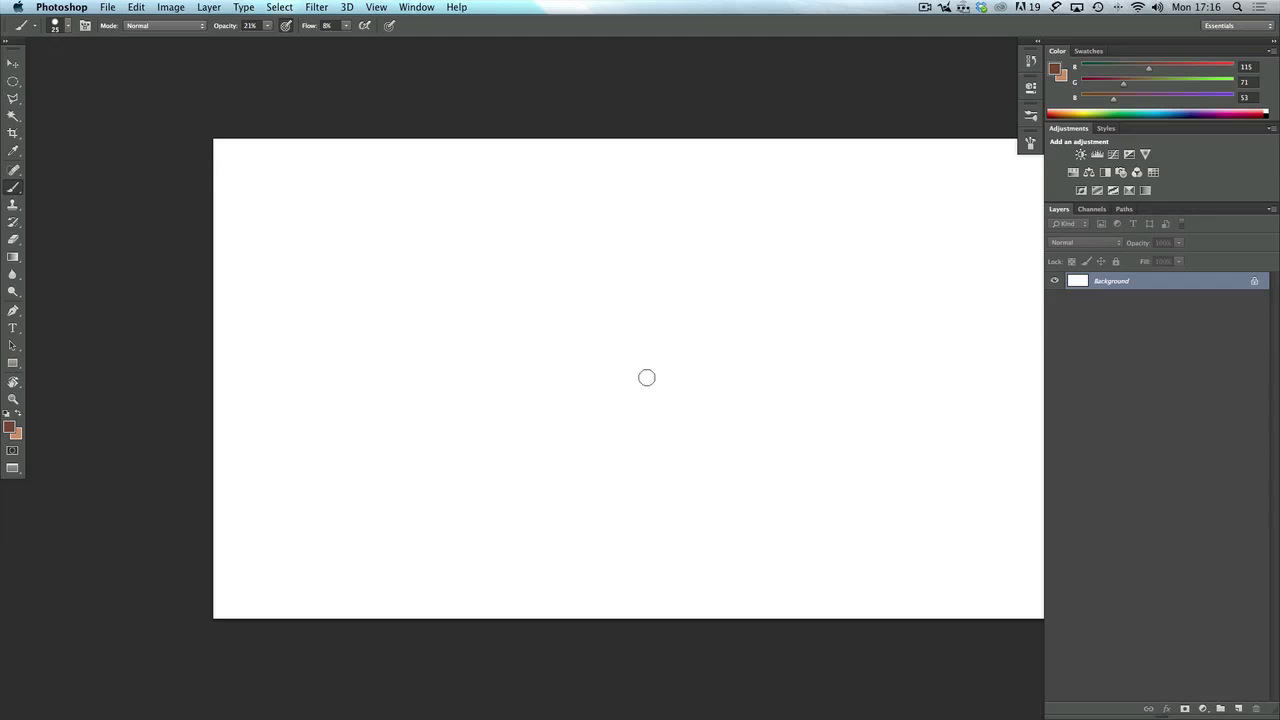
- Try a ring-shaped freehand brush stroke on the zoomed-in canvas and undo it
{"action": "key", "text": "alt"}
{"action": "key", "text": "alt"}
{"action": "key", "text": "alt"}
{"action": "key", "text": "super+0"}
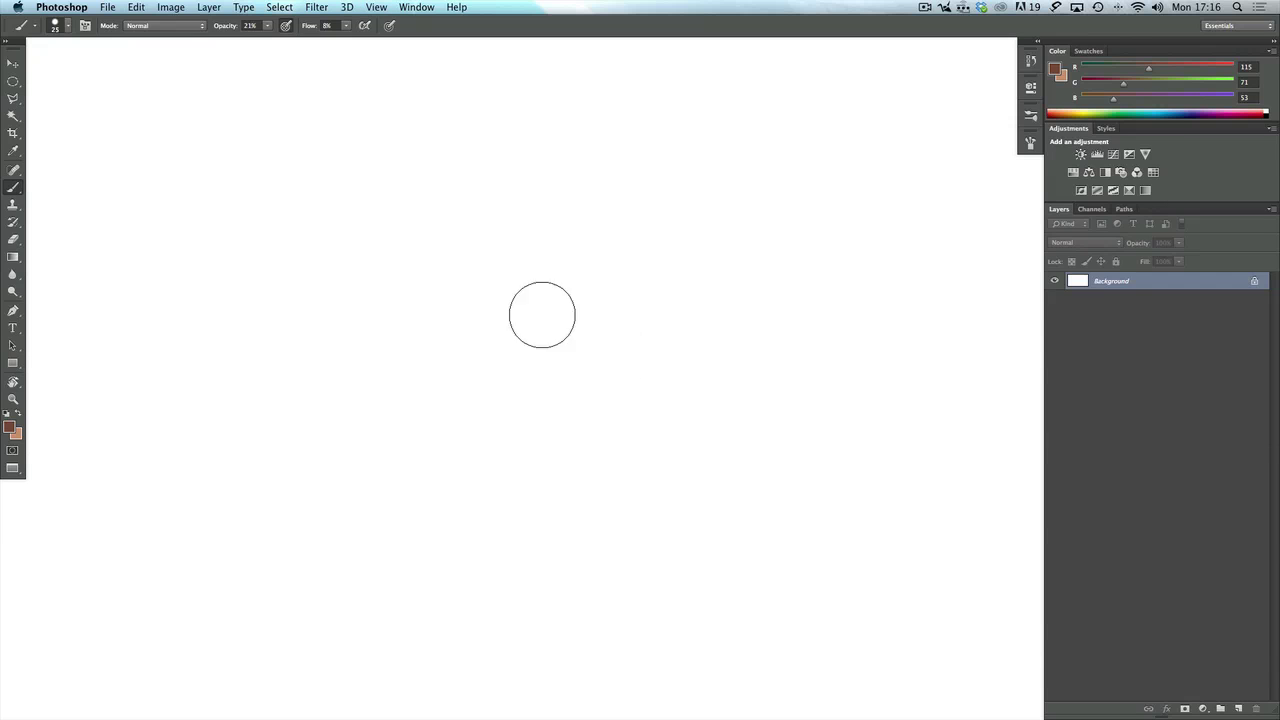
{"action": "mouse_move", "coordinate": [513, 278]}
{"action": "left_mouse_down"}
{"action": "mouse_move", "coordinate": [493, 387]}
{"action": "mouse_move", "coordinate": [545, 279]}
{"action": "mouse_move", "coordinate": [491, 274]}
{"action": "left_mouse_up"}
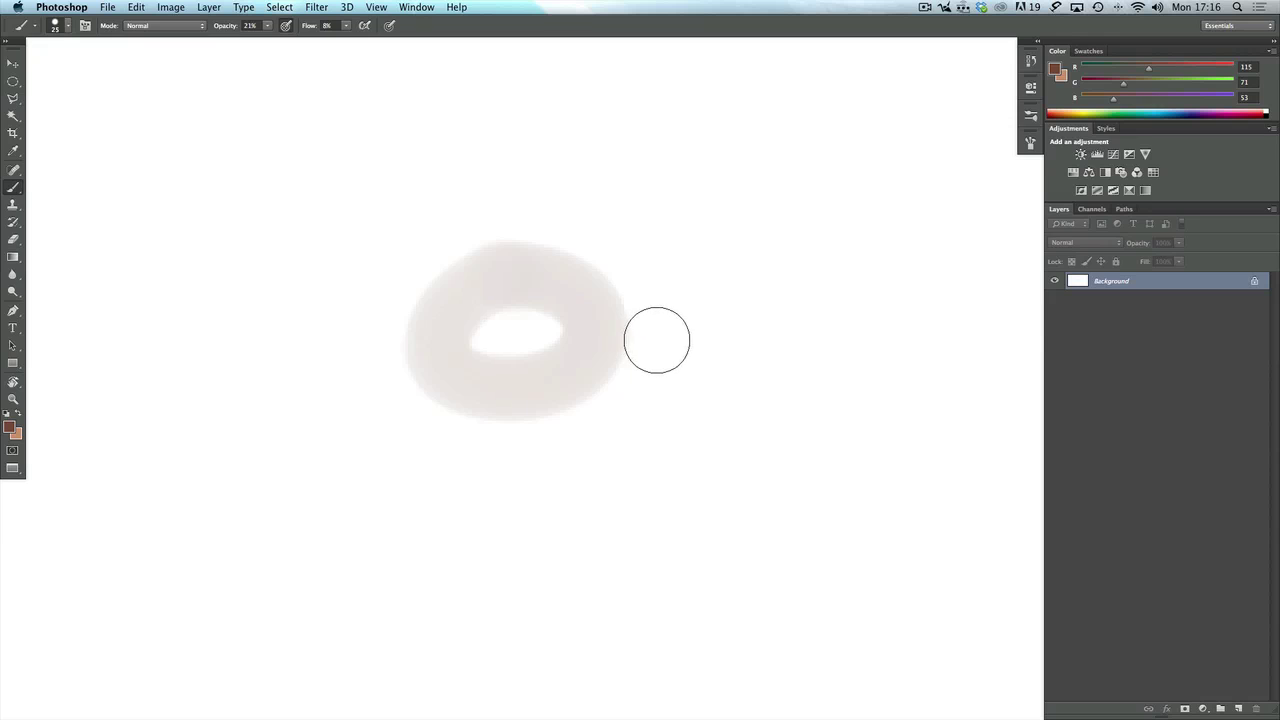
{"action": "mouse_move", "coordinate": [626, 351]}
{"action": "left_mouse_down"}
{"action": "mouse_move", "coordinate": [535, 459]}
{"action": "mouse_move", "coordinate": [597, 397]}
{"action": "mouse_move", "coordinate": [460, 317]}
{"action": "mouse_move", "coordinate": [633, 424]}
{"action": "mouse_move", "coordinate": [646, 329]}
{"action": "left_mouse_up"}
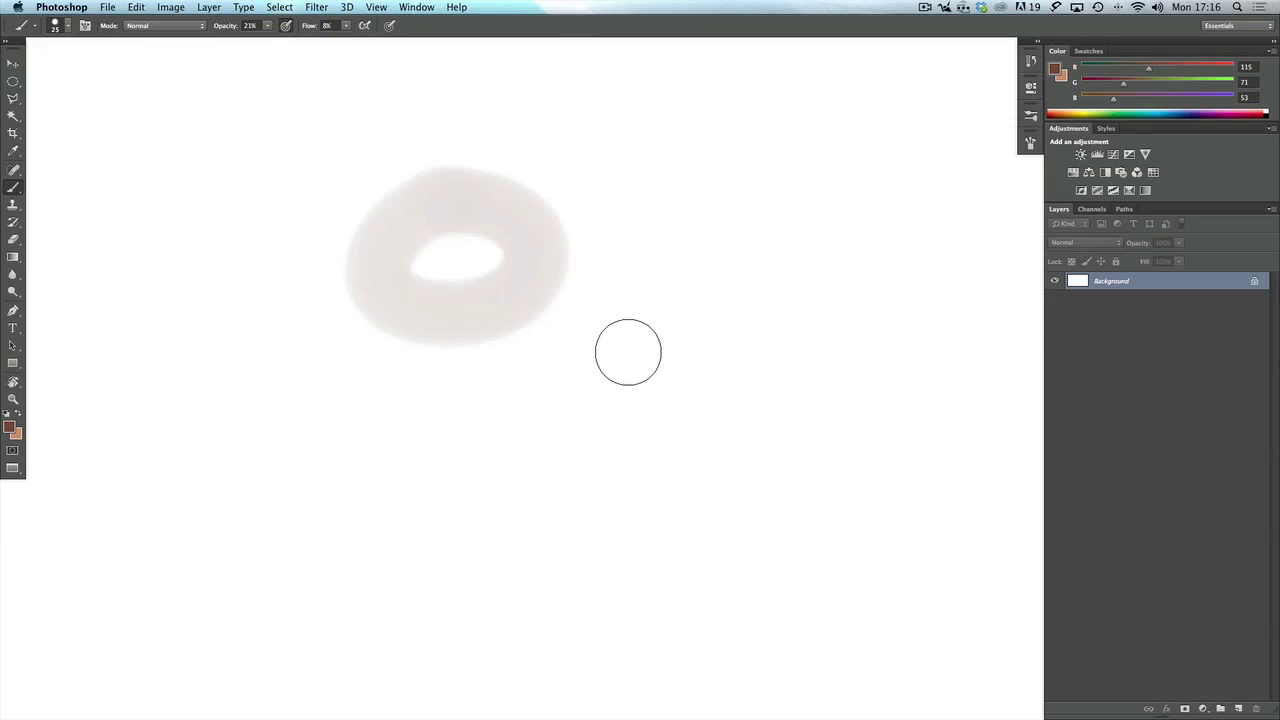
{"action": "key", "text": "super+z"}
{"action": "key", "text": "super+minus"}
{"action": "key", "text": "super+minus"}
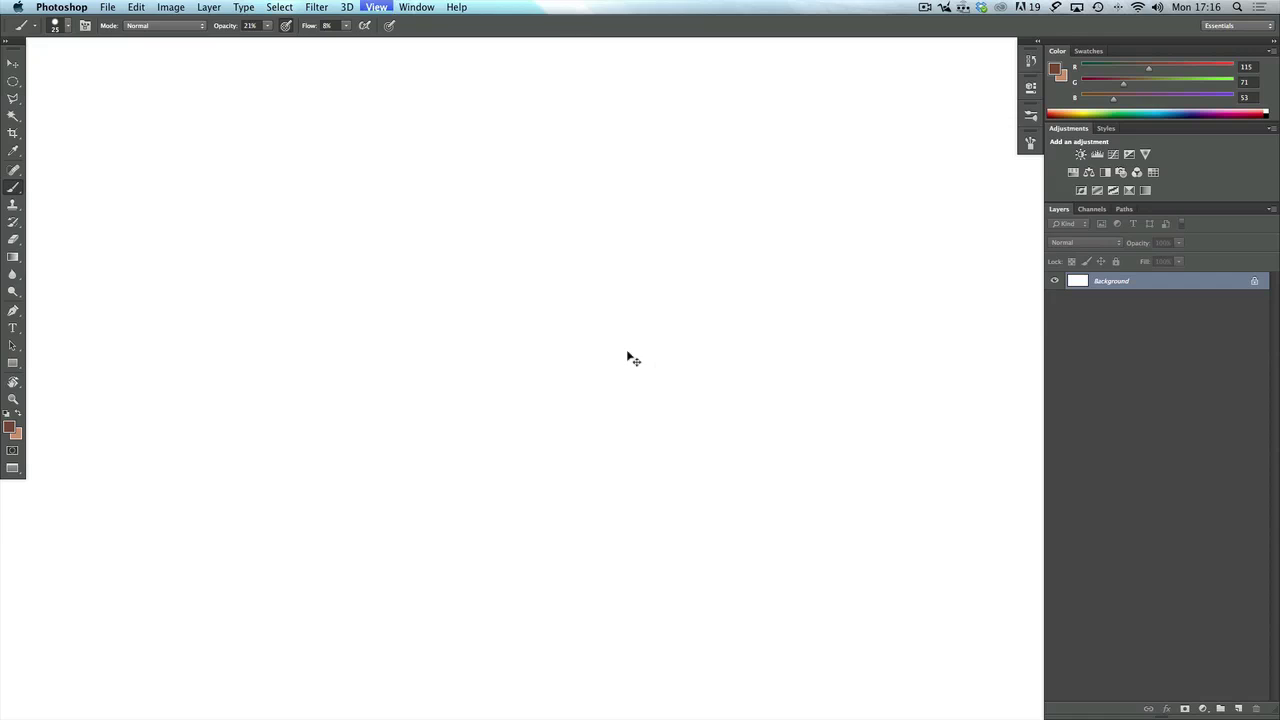
{"action": "key", "text": "super+minus"}
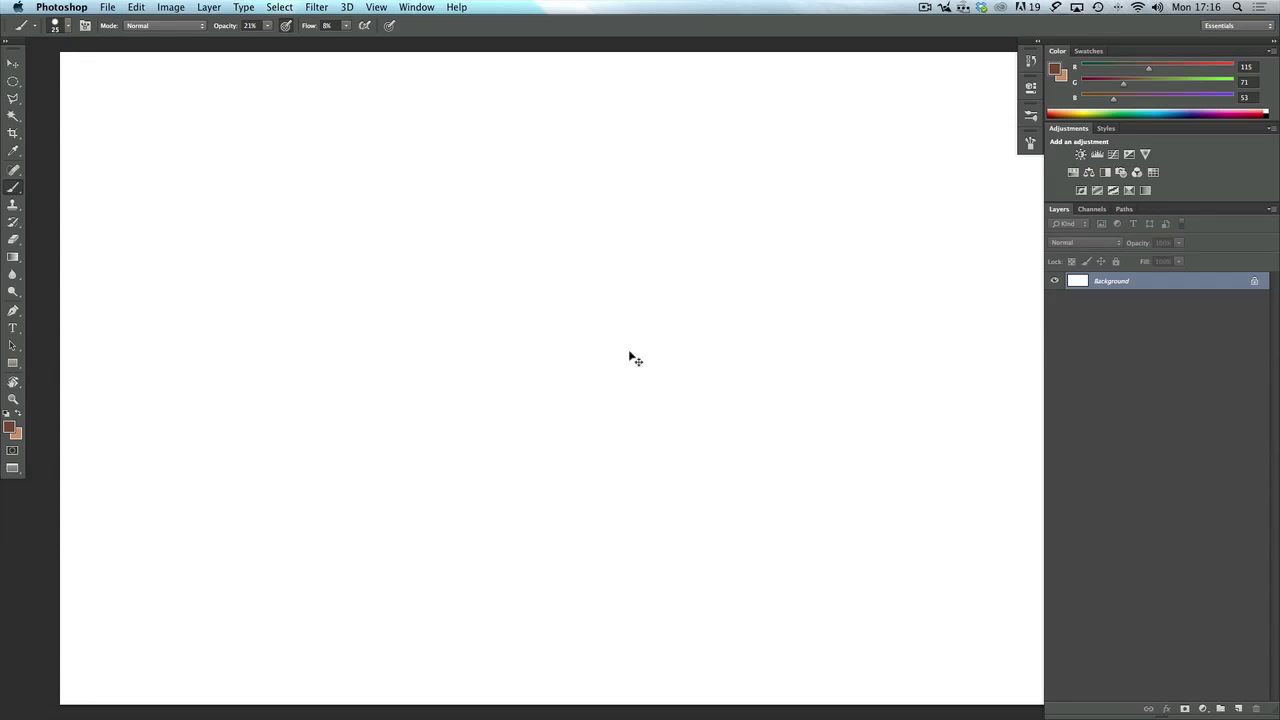
{"action": "key", "text": "super+minus"}
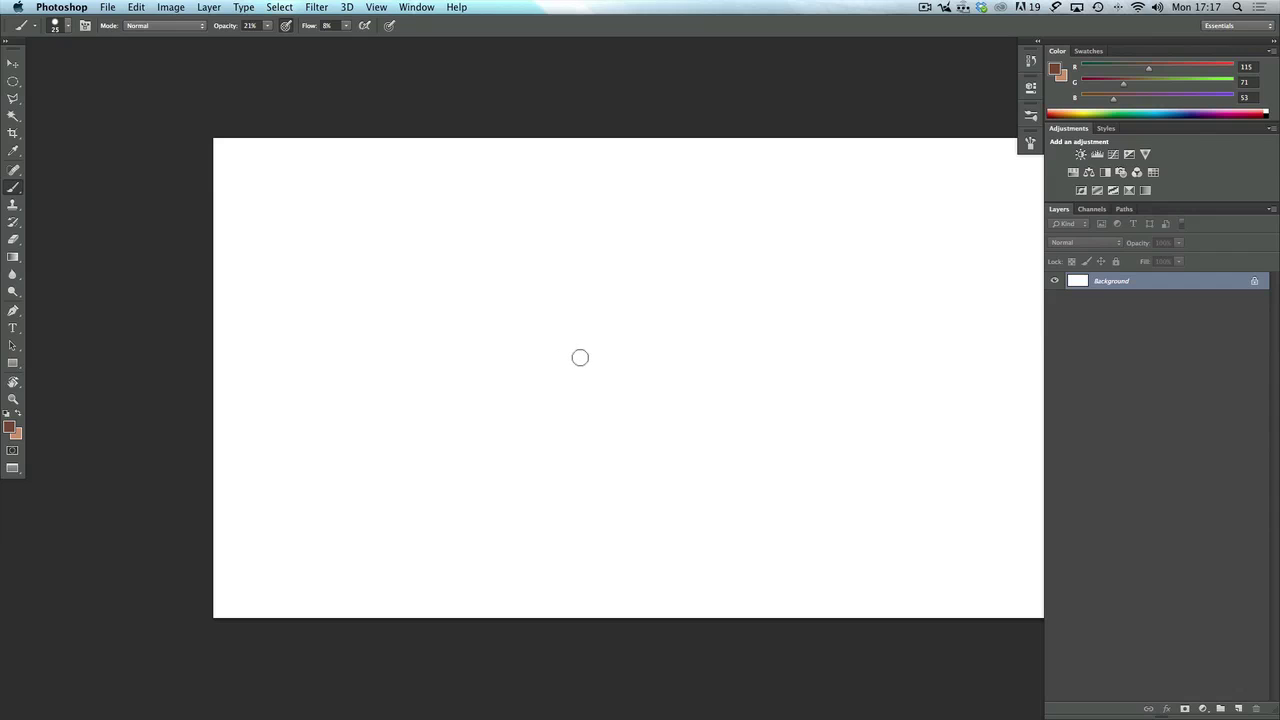
- Add a new layer and paint a short diagonal brown stroke near the canvas's lower-right corner with a 60 px brush
{"action": "left_click", "coordinate": [1239, 708]}
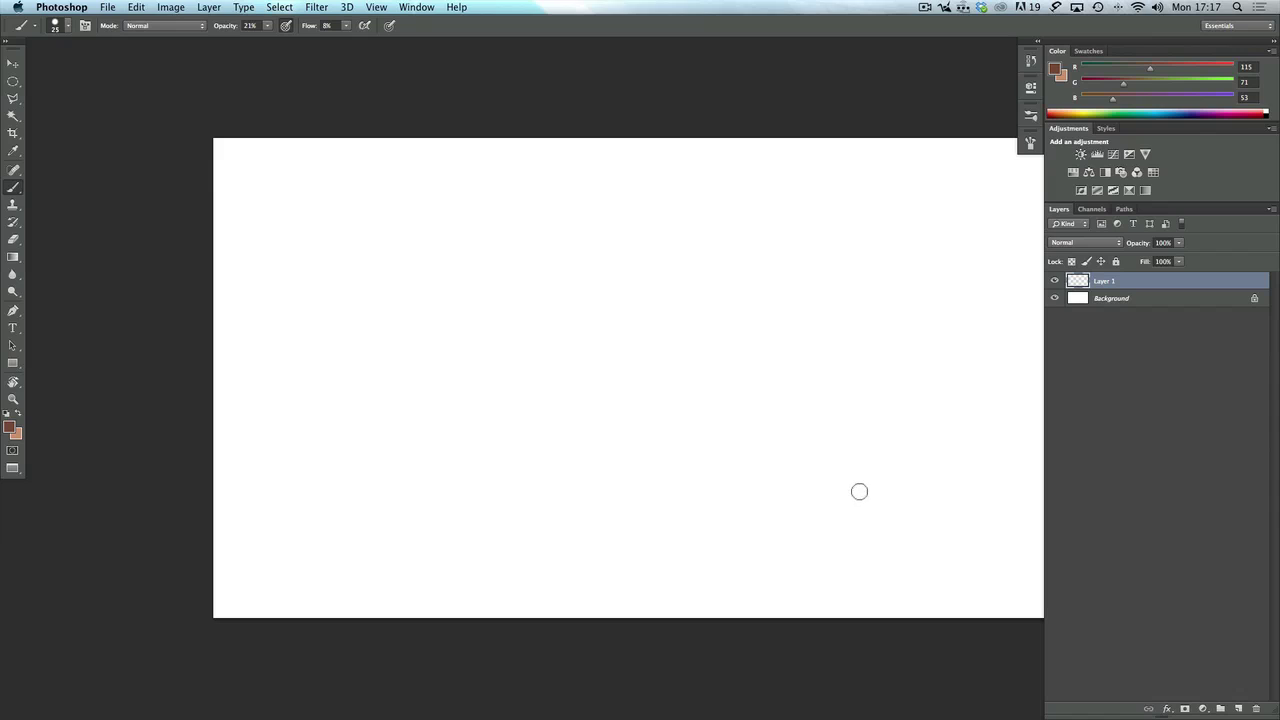
{"action": "key", "text": "bracketright"}
{"action": "key", "text": "bracketright"}
{"action": "key", "text": "bracketright"}
{"action": "key", "text": "bracketright"}
{"action": "mouse_move", "coordinate": [849, 520]}
{"action": "left_mouse_down"}
{"action": "mouse_move", "coordinate": [854, 531]}
{"action": "mouse_move", "coordinate": [837, 537]}
{"action": "mouse_move", "coordinate": [872, 512]}
{"action": "left_mouse_up"}
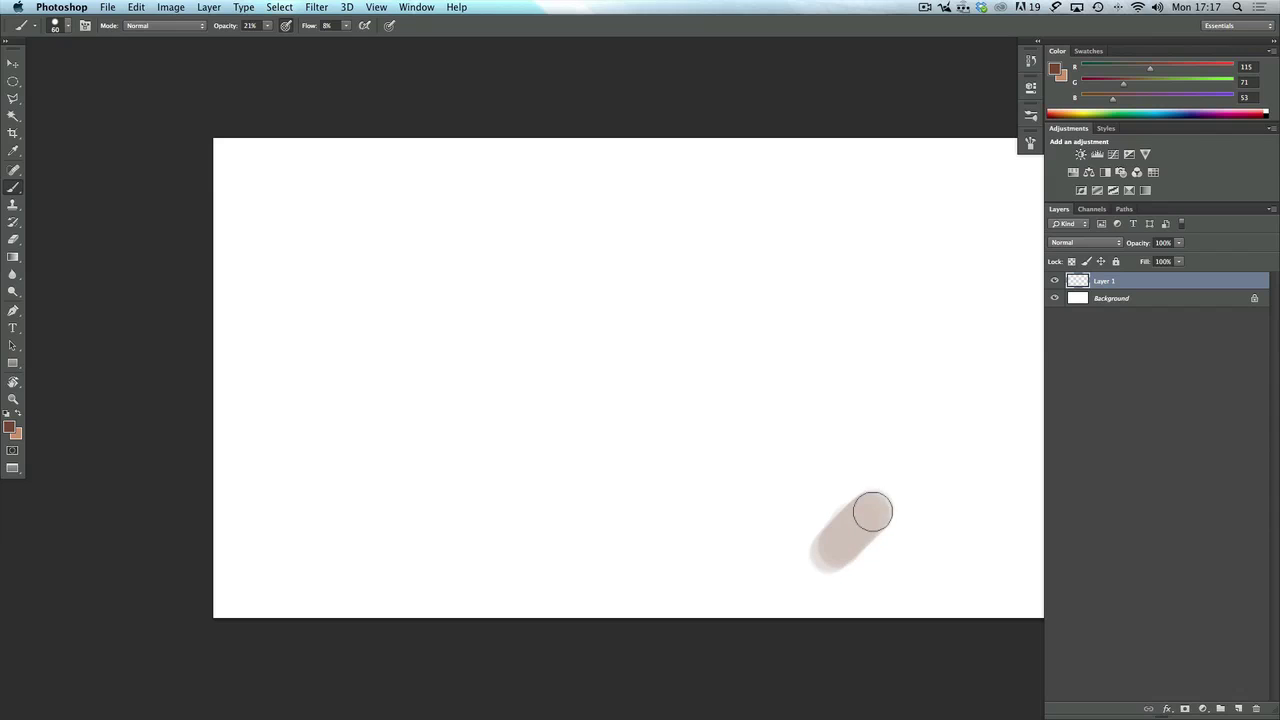
- Set the brush flow and opacity to 100% and paint a solid dark brown patch over the diagonal stroke
{"action": "left_click", "coordinate": [345, 27]}
{"action": "left_click_drag", "start_coordinate": [357, 41], "coordinate": [431, 52]}
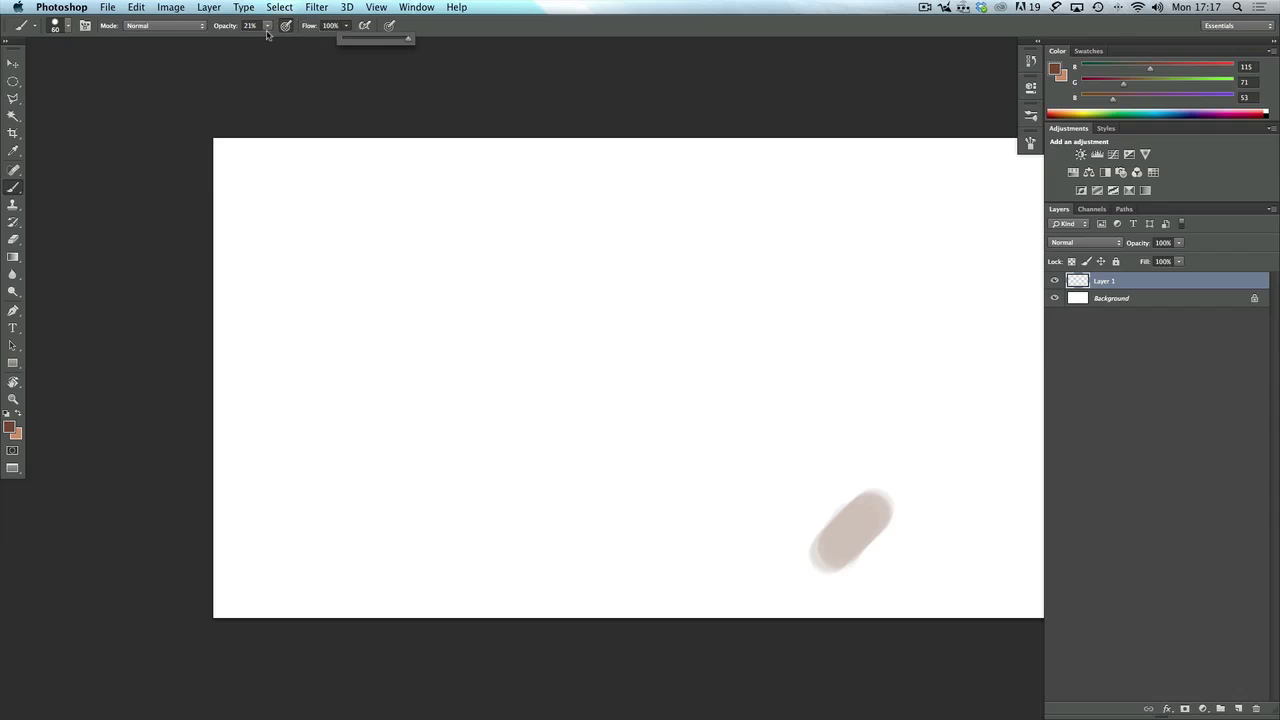
{"action": "left_click", "coordinate": [266, 28]}
{"action": "left_click_drag", "start_coordinate": [269, 42], "coordinate": [334, 40]}
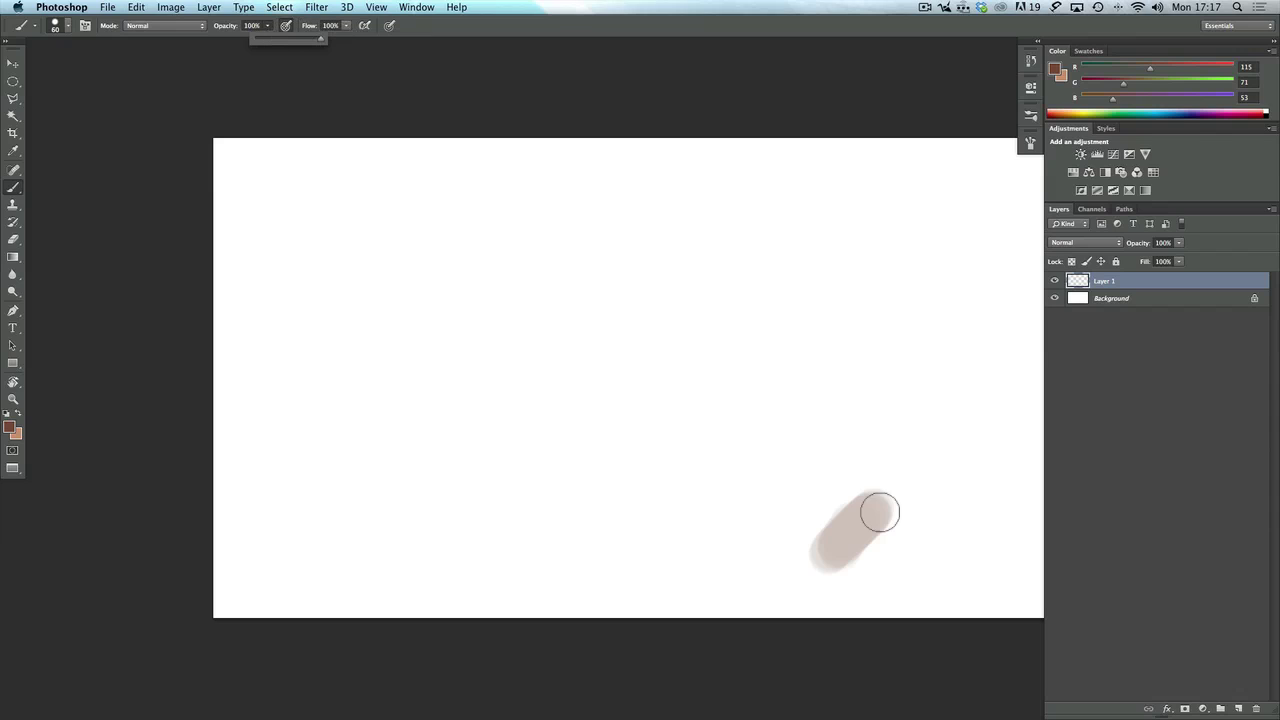
{"action": "mouse_move", "coordinate": [877, 511]}
{"action": "left_mouse_down"}
{"action": "mouse_move", "coordinate": [821, 548]}
{"action": "mouse_move", "coordinate": [905, 502]}
{"action": "mouse_move", "coordinate": [868, 499]}
{"action": "mouse_move", "coordinate": [844, 520]}
{"action": "mouse_move", "coordinate": [882, 506]}
{"action": "mouse_move", "coordinate": [834, 534]}
{"action": "mouse_move", "coordinate": [909, 478]}
{"action": "mouse_move", "coordinate": [864, 553]}
{"action": "mouse_move", "coordinate": [927, 499]}
{"action": "mouse_move", "coordinate": [913, 530]}
{"action": "mouse_move", "coordinate": [944, 514]}
{"action": "left_mouse_up"}
{"action": "mouse_move", "coordinate": [880, 490]}
{"action": "left_mouse_down"}
{"action": "mouse_move", "coordinate": [824, 535]}
{"action": "mouse_move", "coordinate": [896, 500]}
{"action": "mouse_move", "coordinate": [874, 534]}
{"action": "mouse_move", "coordinate": [930, 483]}
{"action": "mouse_move", "coordinate": [898, 495]}
{"action": "mouse_move", "coordinate": [958, 483]}
{"action": "mouse_move", "coordinate": [898, 545]}
{"action": "mouse_move", "coordinate": [914, 480]}
{"action": "left_mouse_up"}
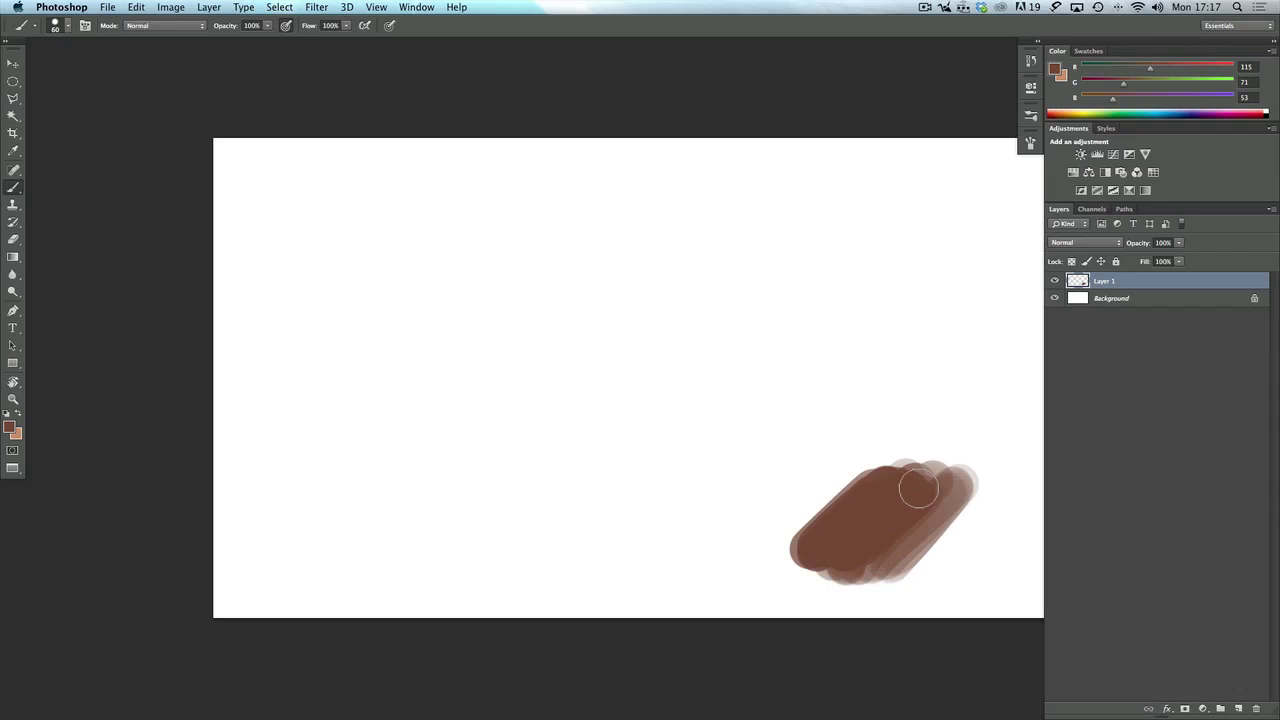
- Examine the brush presets and the brush tip settings
{"action": "left_click", "coordinate": [1030, 115]}
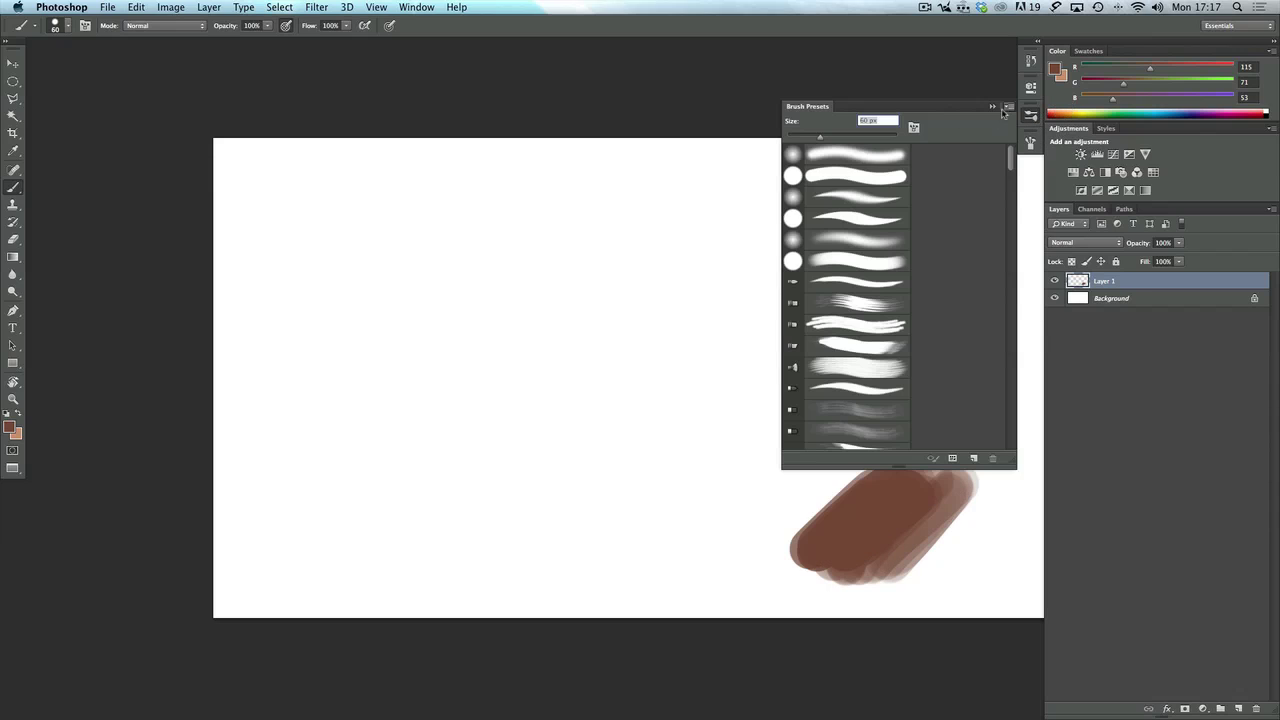
{"action": "left_click", "coordinate": [993, 106]}
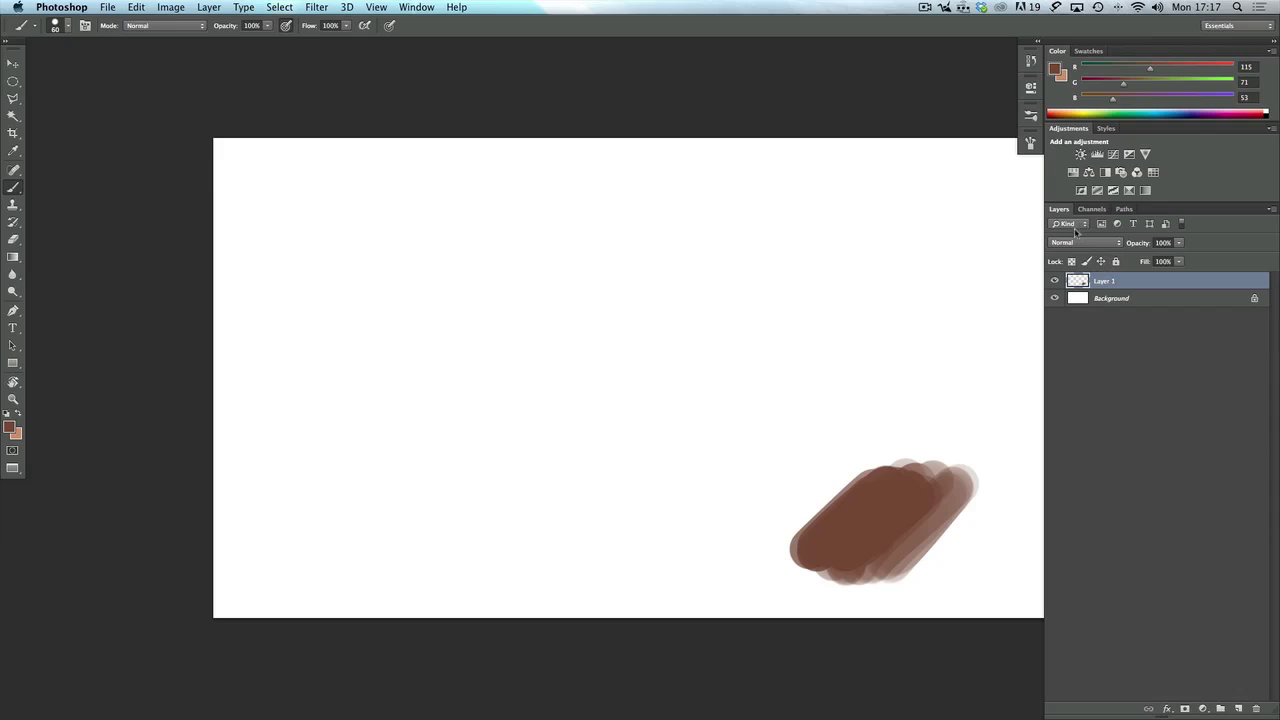
{"action": "left_click", "coordinate": [1031, 143]}
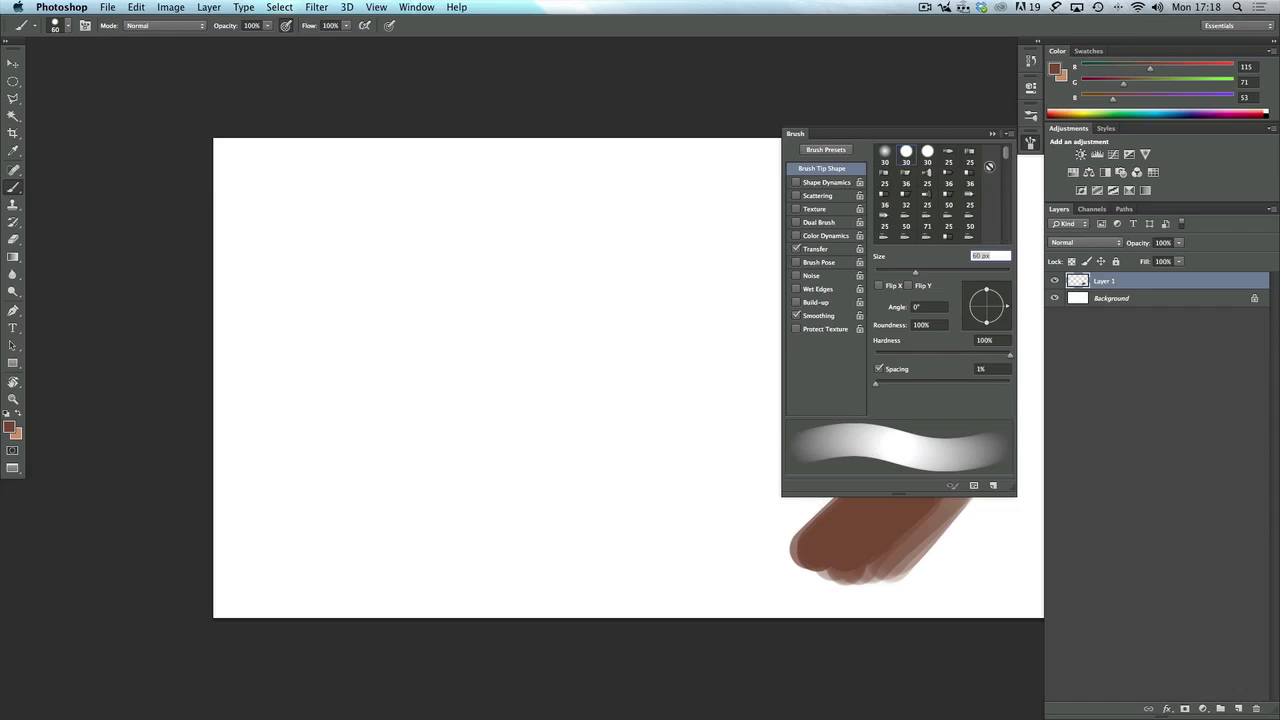
{"action": "left_click", "coordinate": [992, 134]}
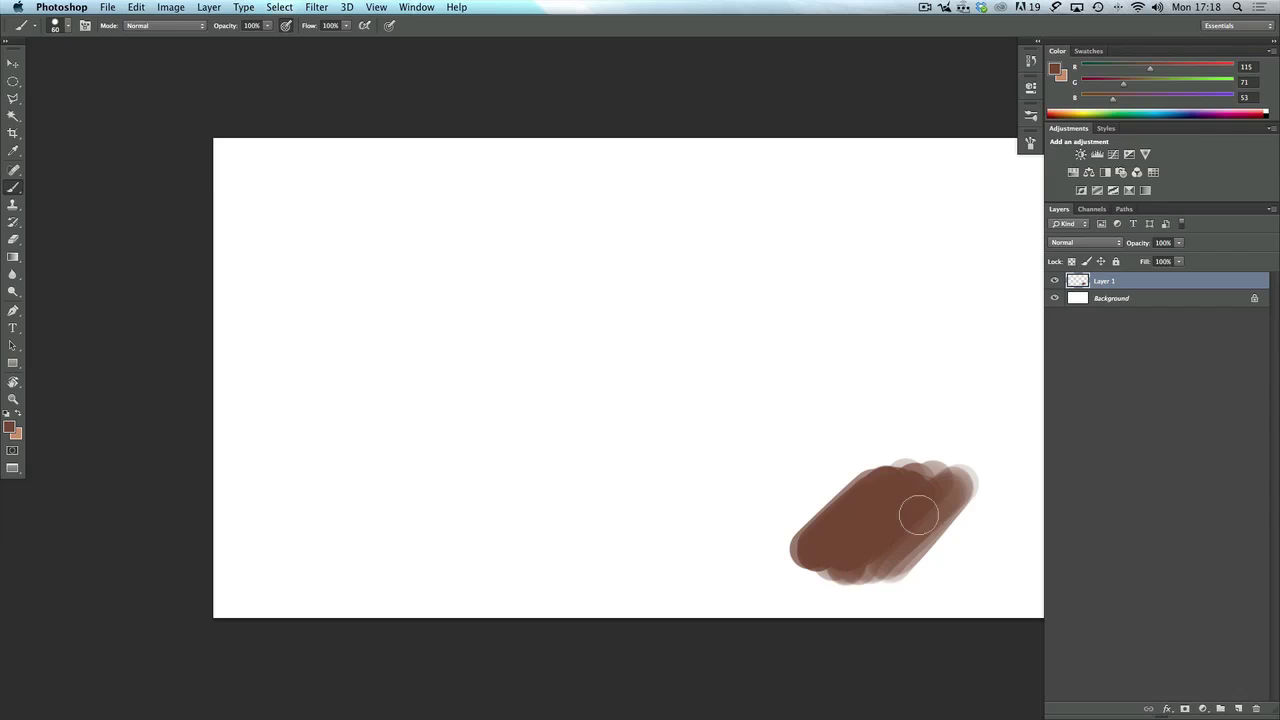
- Swap to the light tan background color and paint a tan patch beside the dark brown, overlapping it to blend the tones
{"action": "left_click", "coordinate": [18, 414]}
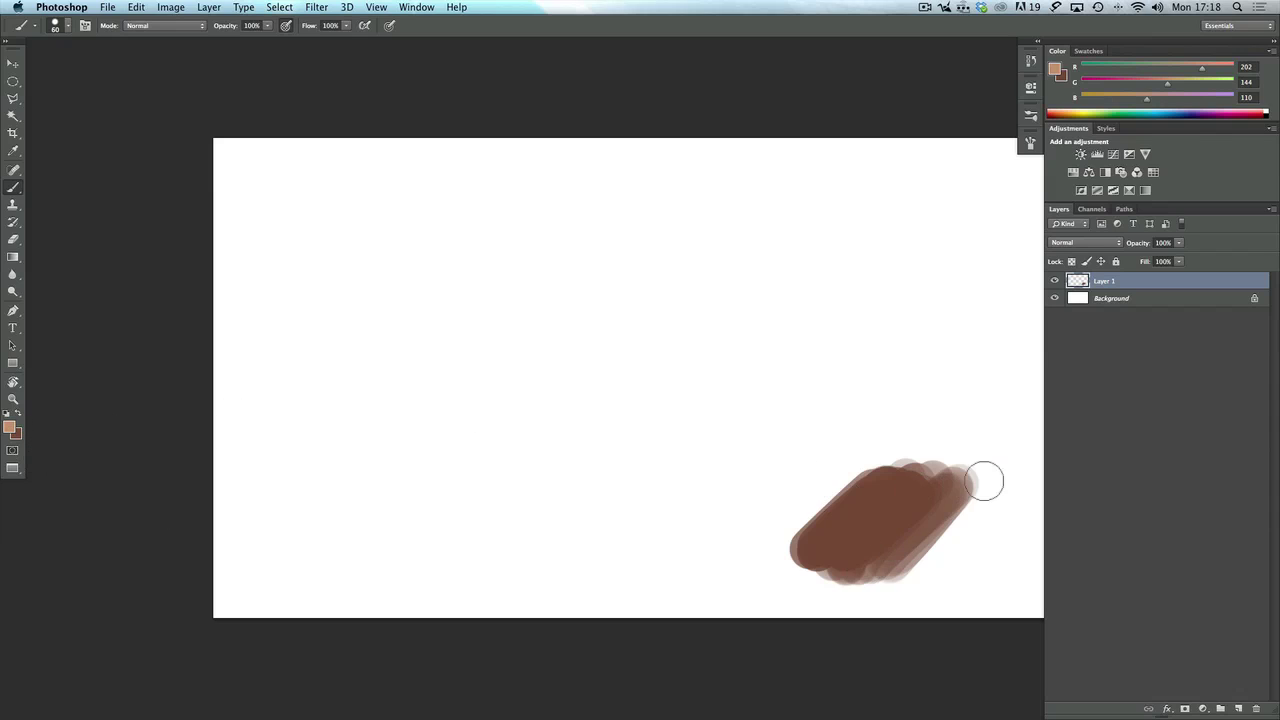
{"action": "left_click_drag", "start_coordinate": [992, 490], "coordinate": [918, 565]}
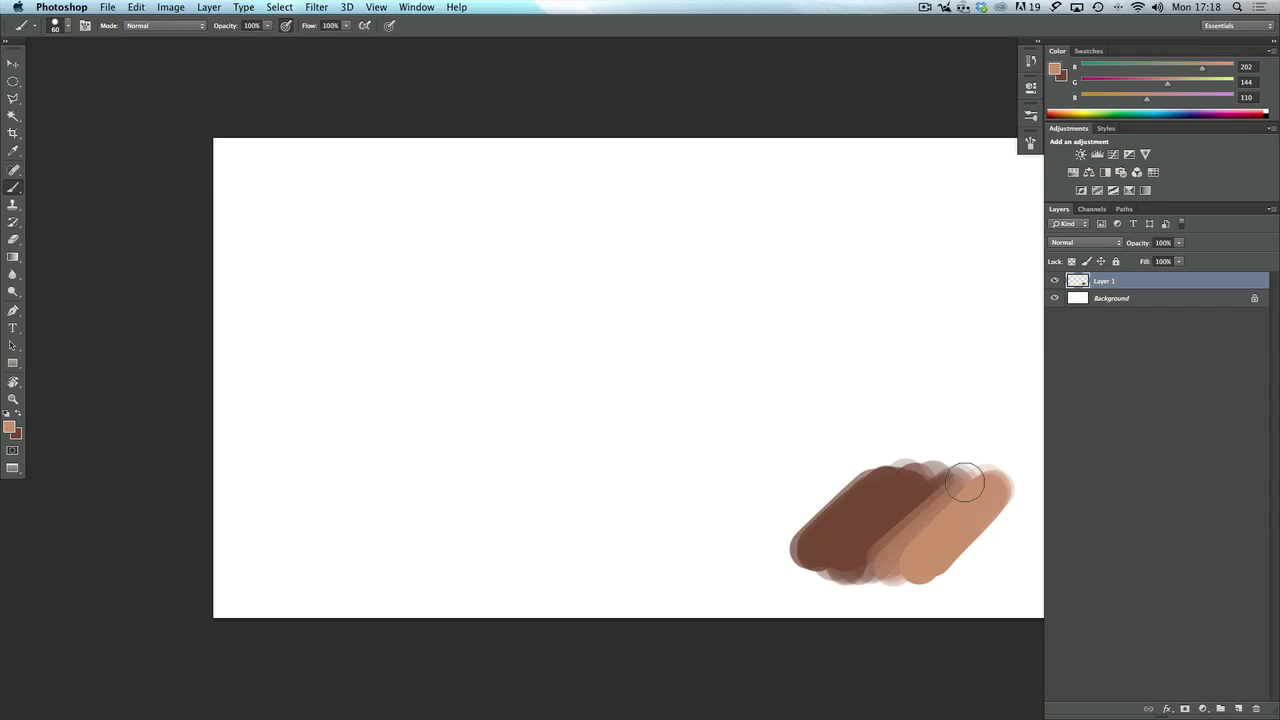
{"action": "left_click_drag", "start_coordinate": [919, 488], "coordinate": [839, 551]}
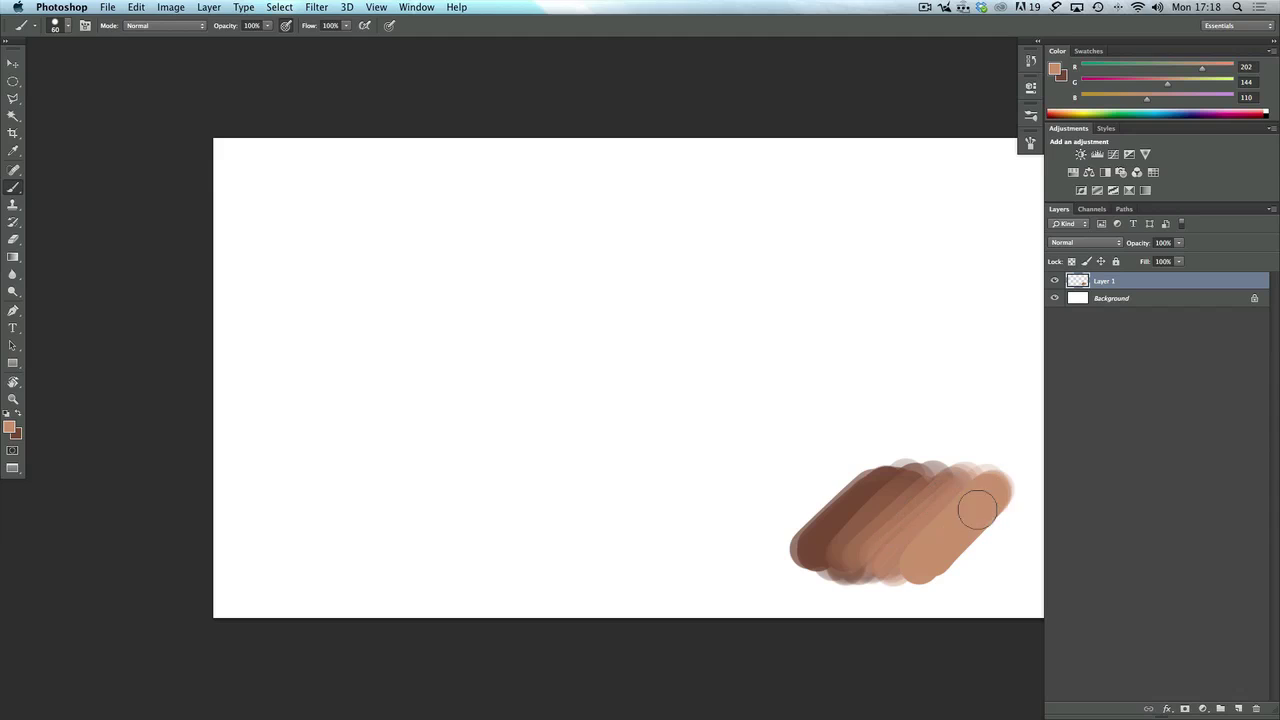
{"action": "mouse_move", "coordinate": [974, 503]}
{"action": "left_mouse_down"}
{"action": "mouse_move", "coordinate": [963, 562]}
{"action": "mouse_move", "coordinate": [992, 523]}
{"action": "mouse_move", "coordinate": [985, 537]}
{"action": "mouse_move", "coordinate": [954, 526]}
{"action": "left_mouse_up"}
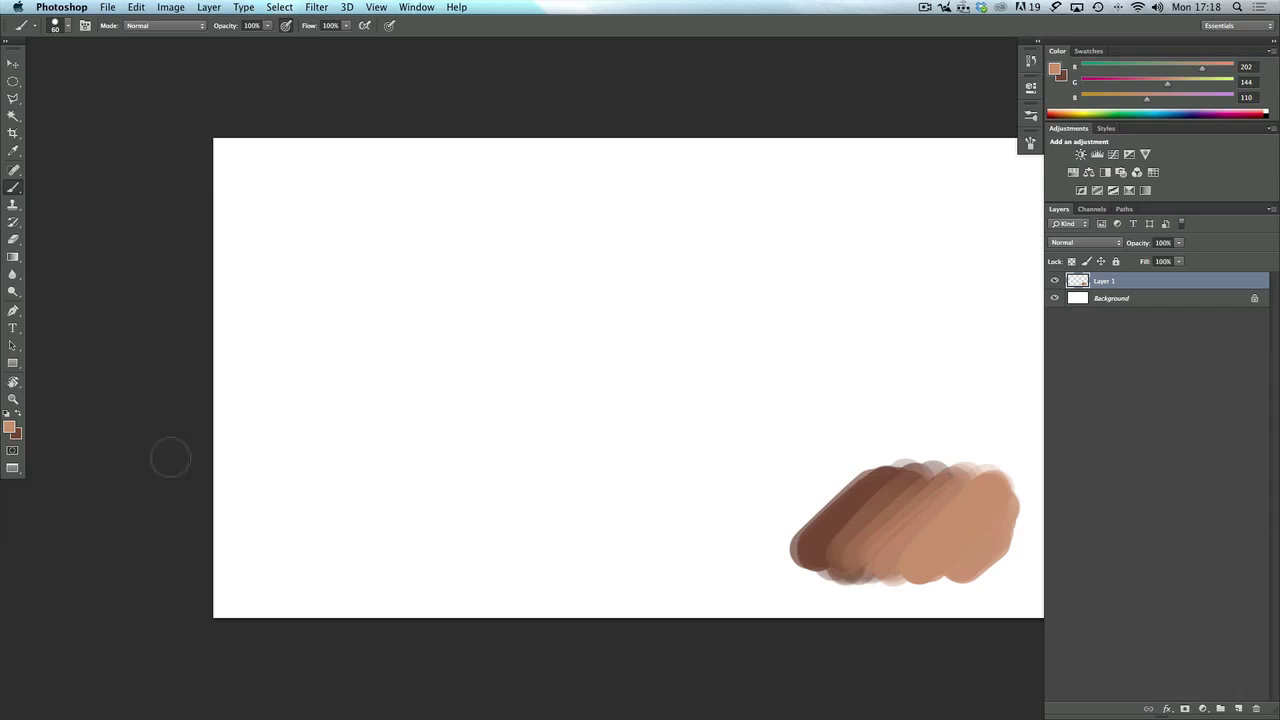
- Set the foreground color to light pink f6bfa9 and paint a patch at the outer edge of the tan tone
{"action": "left_click", "coordinate": [12, 430]}
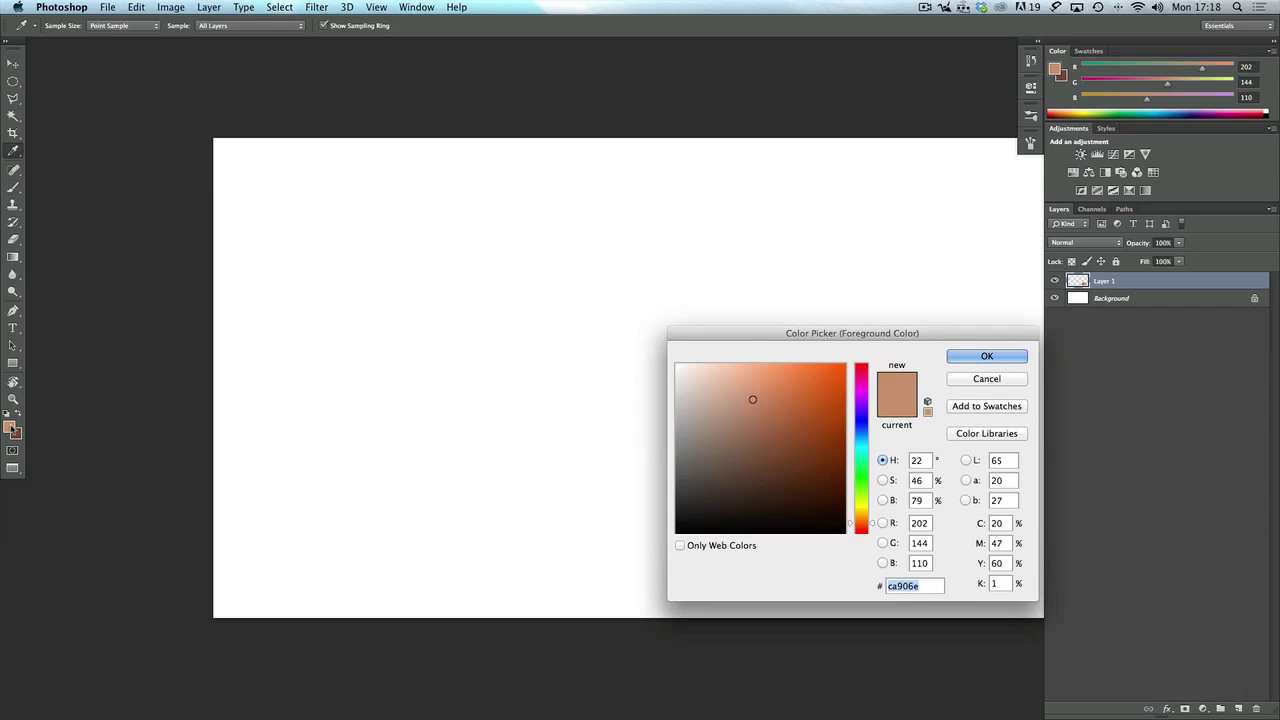
{"action": "left_click", "coordinate": [731, 380]}
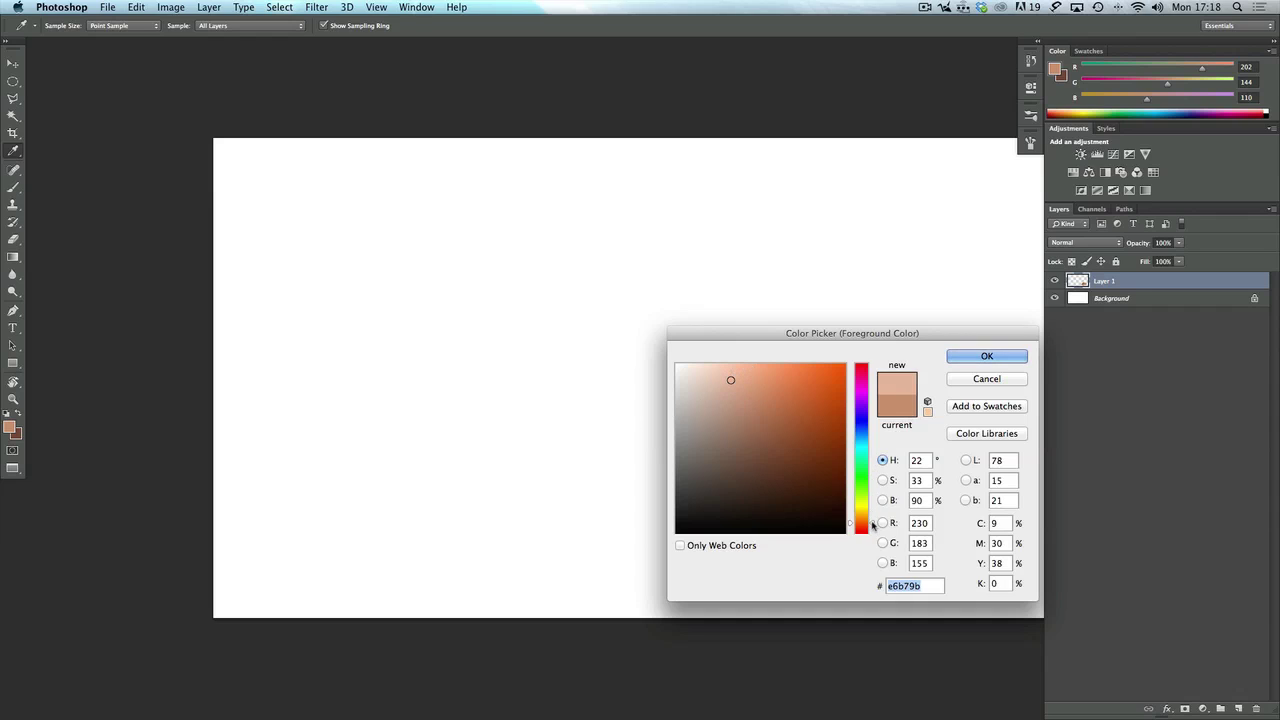
{"action": "left_click", "coordinate": [872, 523]}
{"action": "left_click_drag", "start_coordinate": [872, 523], "coordinate": [869, 525]}
{"action": "left_click", "coordinate": [726, 370]}
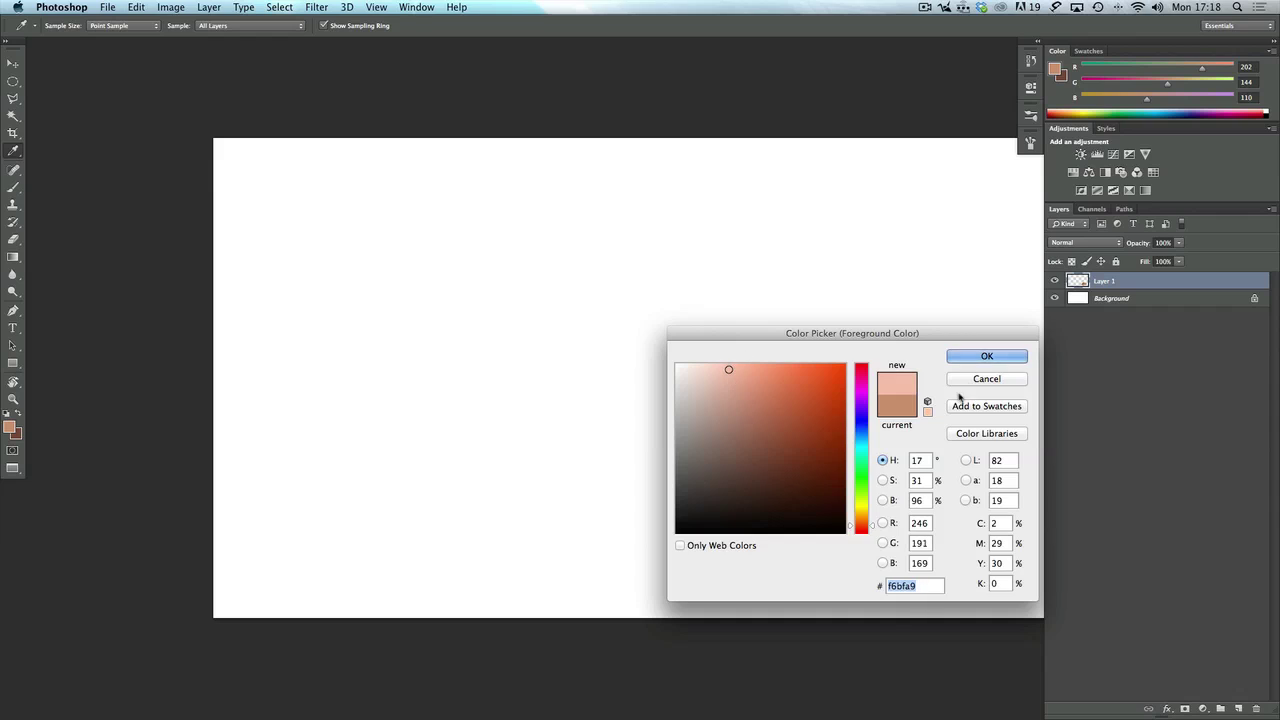
{"action": "left_click", "coordinate": [987, 356]}
{"action": "left_click_drag", "start_coordinate": [980, 534], "coordinate": [1006, 498]}
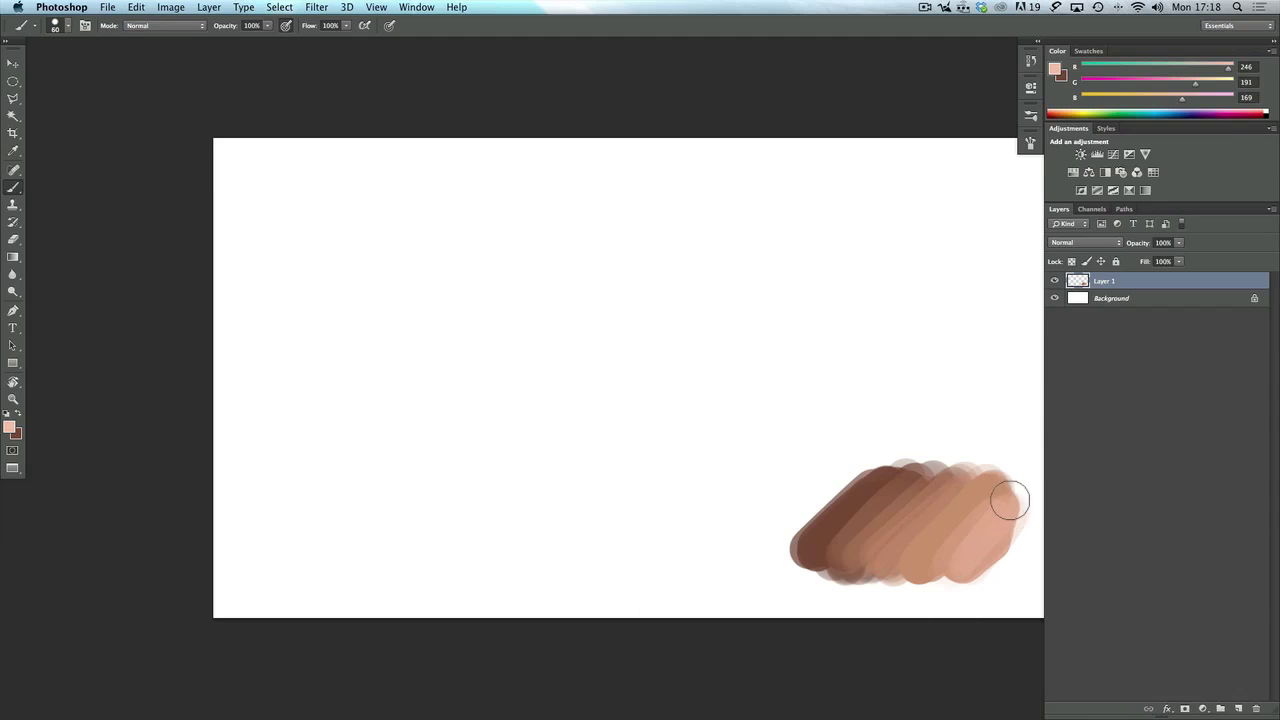
{"action": "mouse_move", "coordinate": [978, 570]}
{"action": "left_mouse_down"}
{"action": "mouse_move", "coordinate": [934, 591]}
{"action": "mouse_move", "coordinate": [1011, 526]}
{"action": "mouse_move", "coordinate": [1000, 546]}
{"action": "left_mouse_up"}
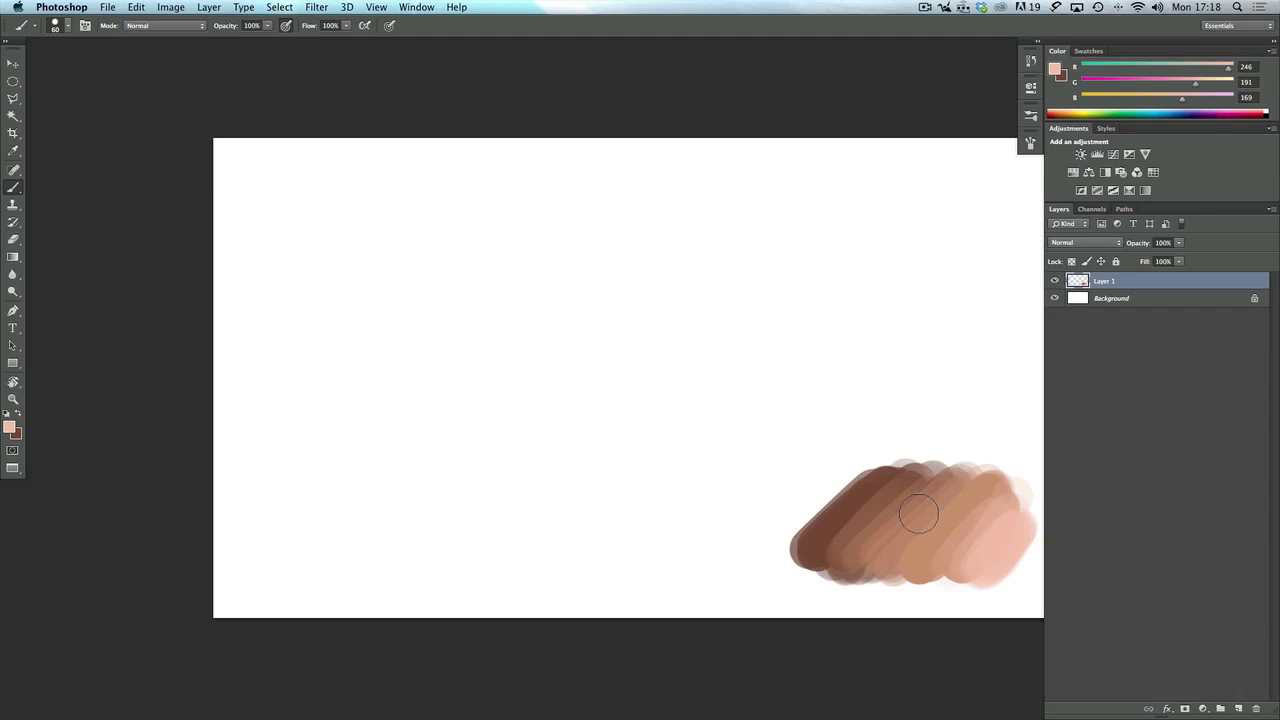
- Sample the tan and dark brown tones from the painted palette, ending with dark brown as the foreground color
{"action": "key", "text": "alt"}
{"action": "key", "text": "alt"}
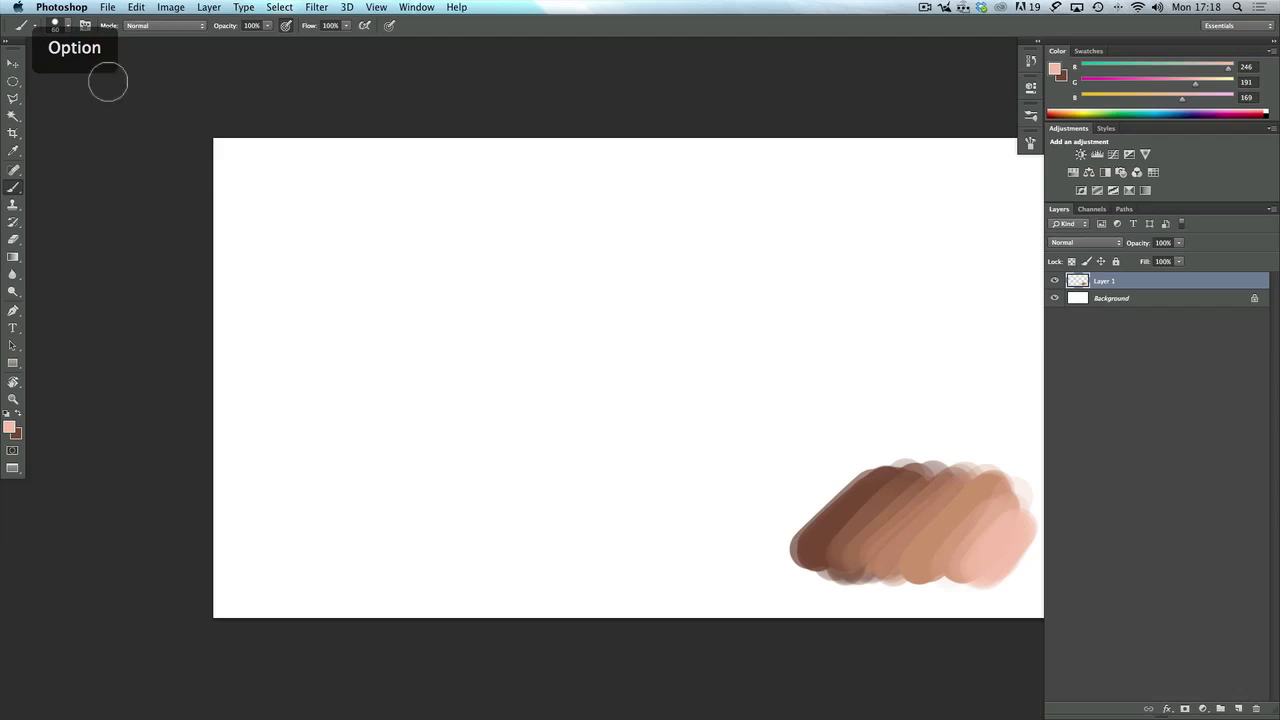
{"action": "left_click", "coordinate": [956, 517], "text": "alt"}
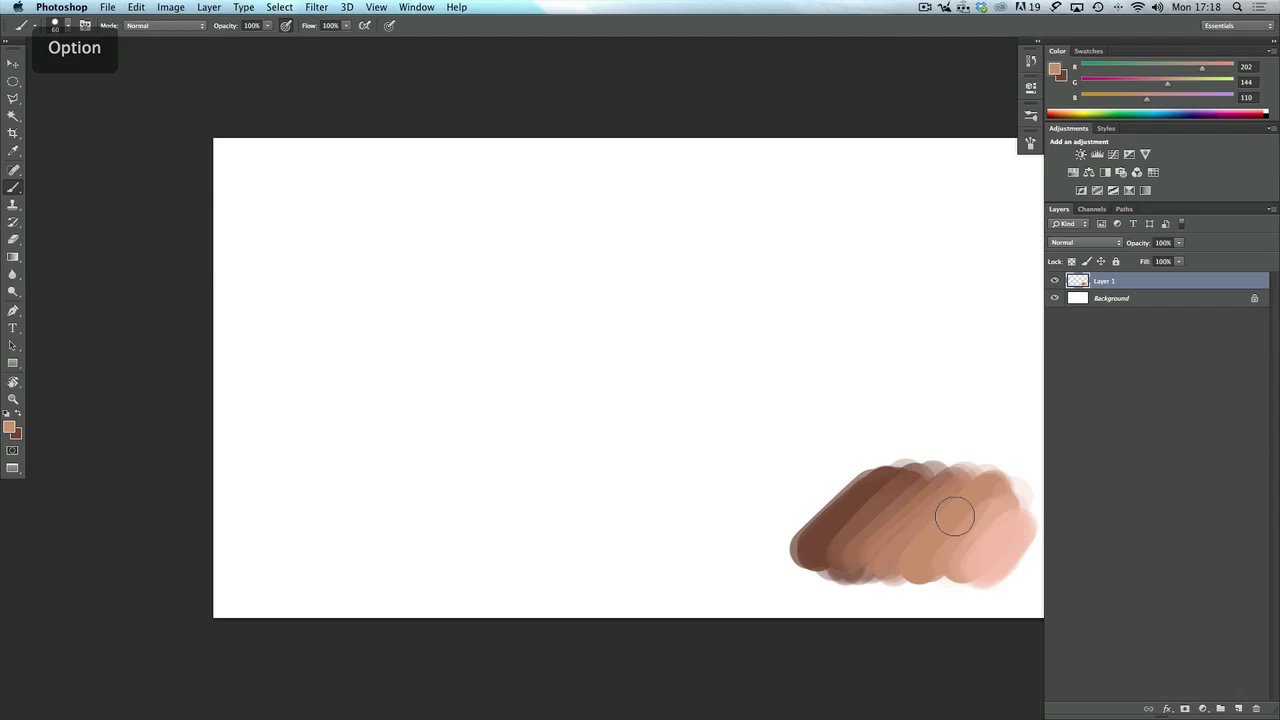
{"action": "left_click", "coordinate": [853, 500], "text": "alt"}
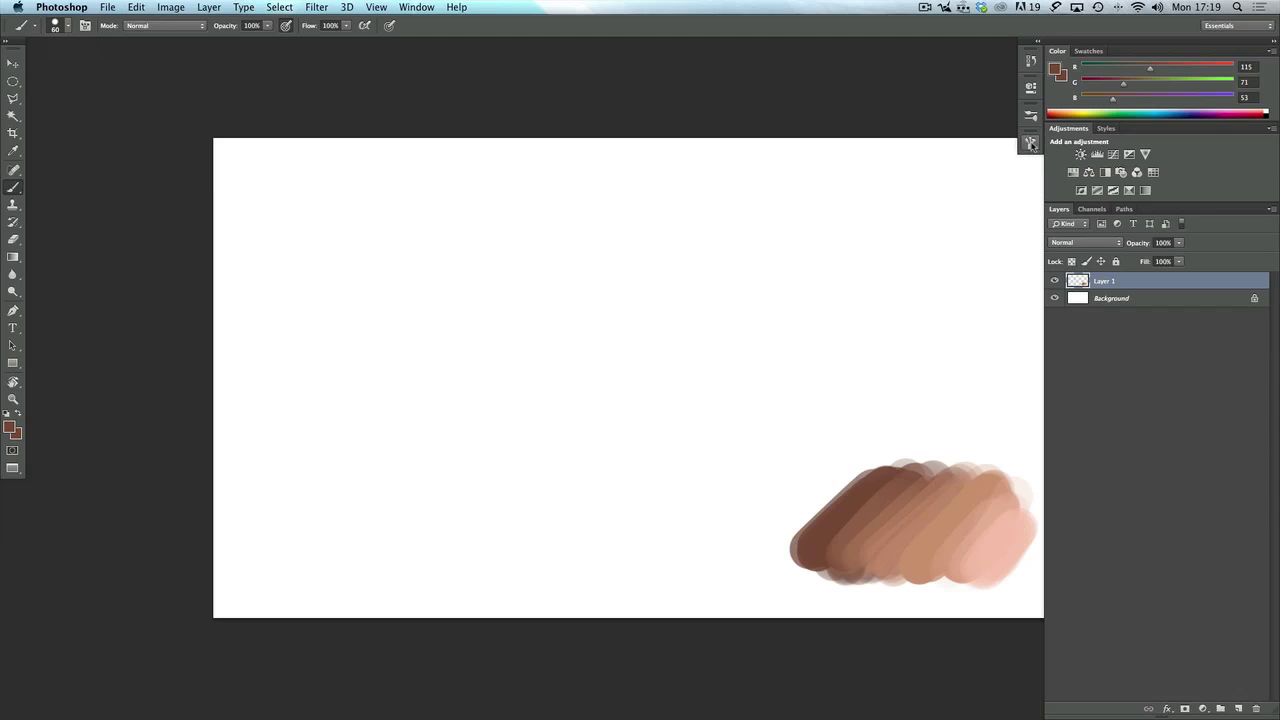
- Set the brush opacity to 37% and the flow to 35%
{"action": "left_click", "coordinate": [1031, 143]}
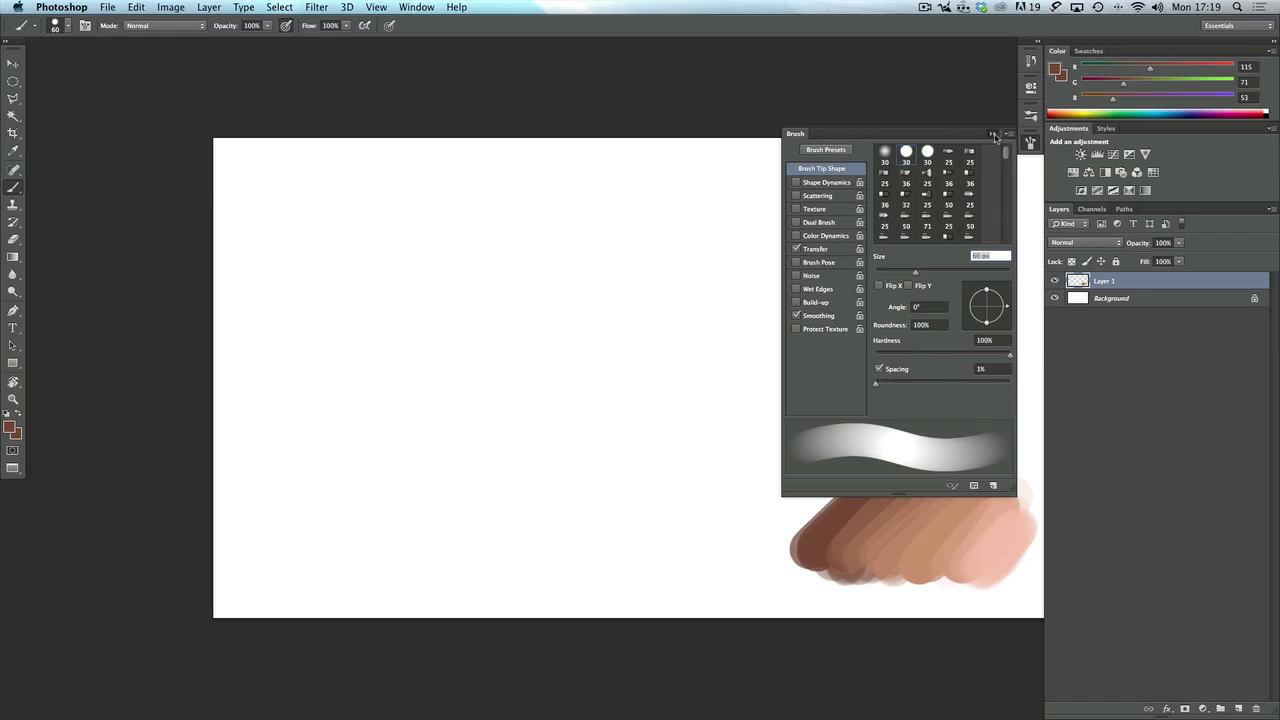
{"action": "left_click", "coordinate": [993, 134]}
{"action": "left_click", "coordinate": [269, 27]}
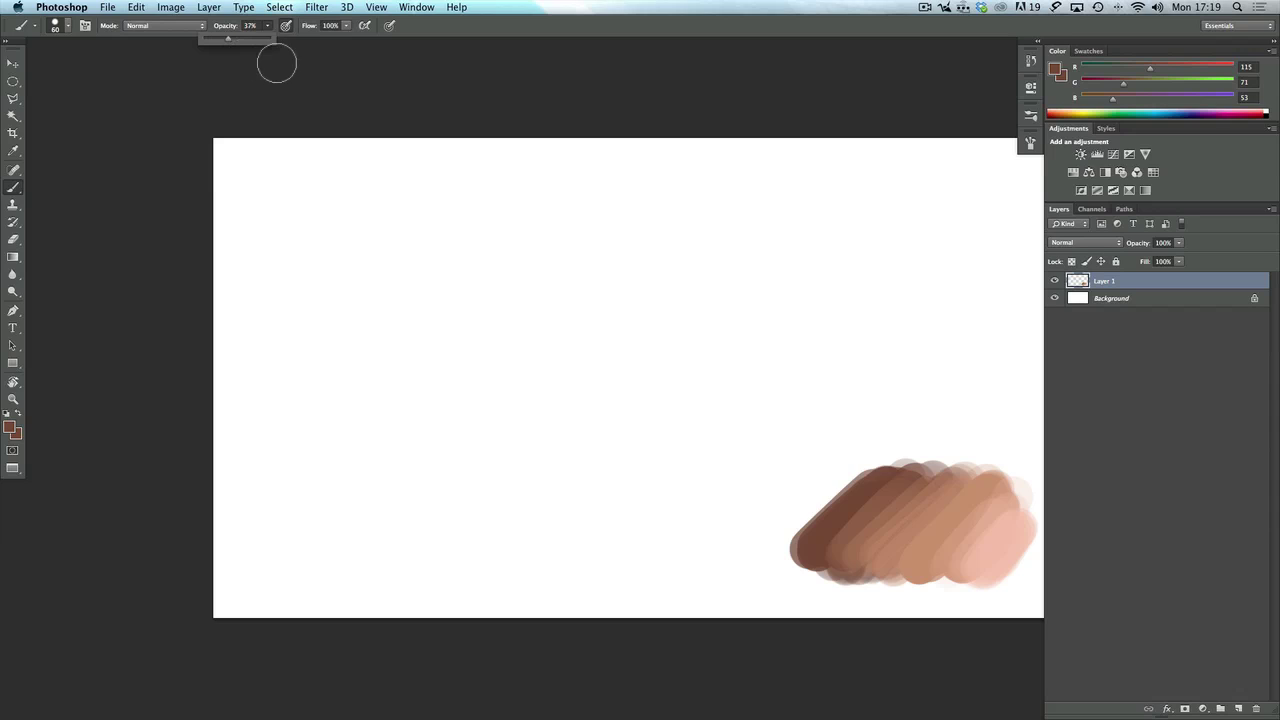
{"action": "left_click", "coordinate": [346, 25]}
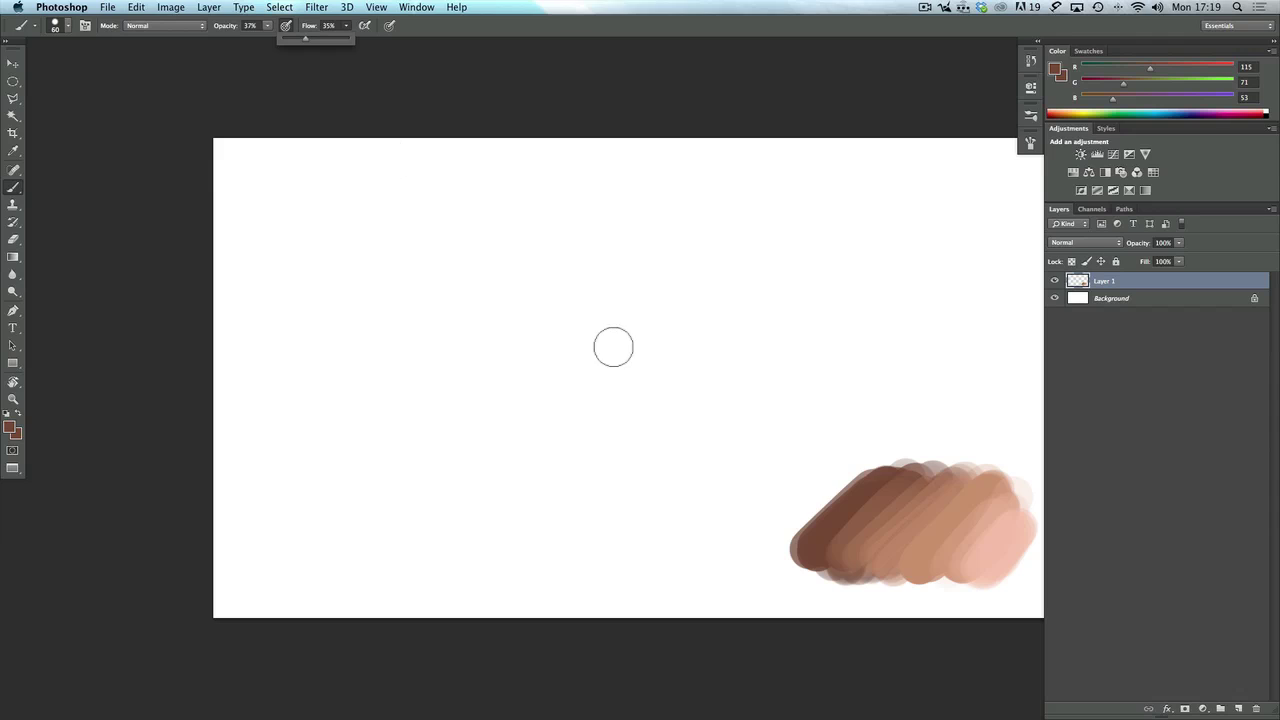
{"action": "mouse_move", "coordinate": [611, 345]}
{"action": "left_mouse_down"}
{"action": "mouse_move", "coordinate": [576, 386]}
{"action": "mouse_move", "coordinate": [693, 321]}
{"action": "mouse_move", "coordinate": [782, 317]}
{"action": "mouse_move", "coordinate": [690, 320]}
{"action": "mouse_move", "coordinate": [778, 307]}
{"action": "mouse_move", "coordinate": [717, 325]}
{"action": "mouse_move", "coordinate": [782, 318]}
{"action": "mouse_move", "coordinate": [717, 331]}
{"action": "left_mouse_up"}
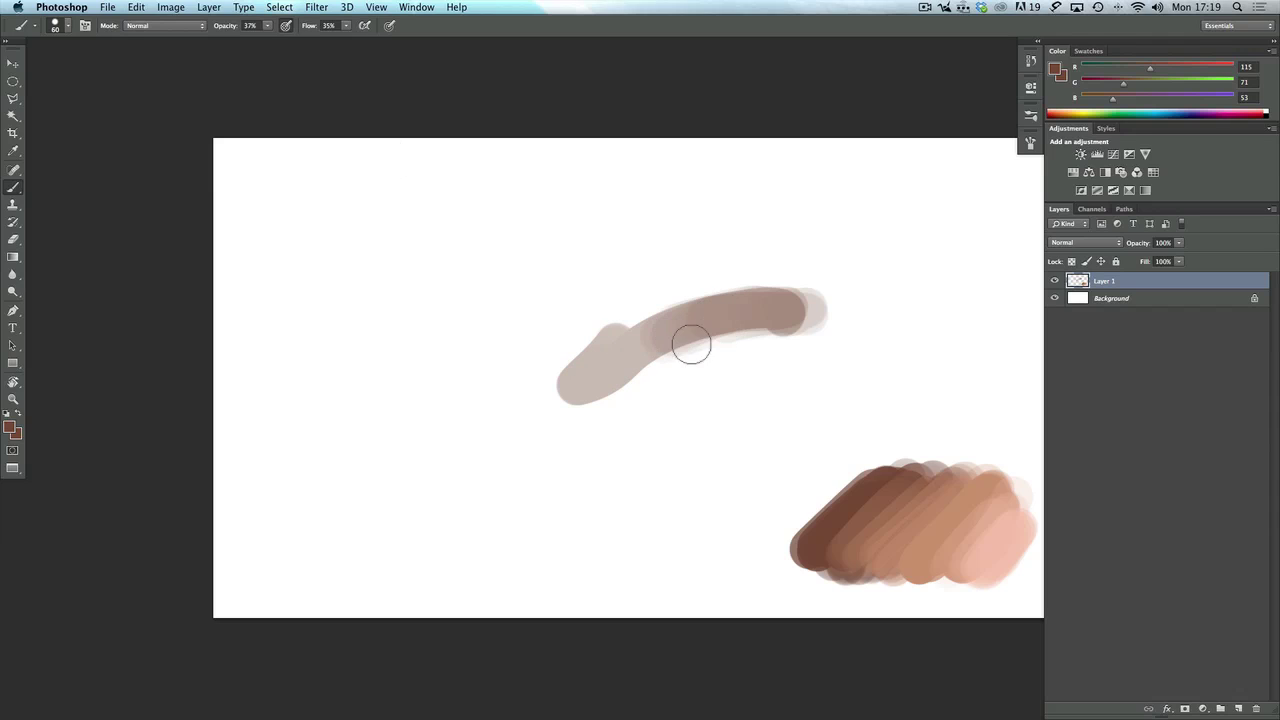
{"action": "key", "text": "ctrl+z"}
{"action": "key", "text": "ctrl+z"}
{"action": "key", "text": "ctrl+z"}
{"action": "key", "text": "ctrl+z"}
{"action": "key", "text": "ctrl+z"}
{"action": "key", "text": "ctrl+z"}
{"action": "key", "text": "ctrl+z"}
{"action": "key", "text": "ctrl+alt+z"}
{"action": "key", "text": "ctrl+alt+z"}
{"action": "key", "text": "ctrl+alt+z"}
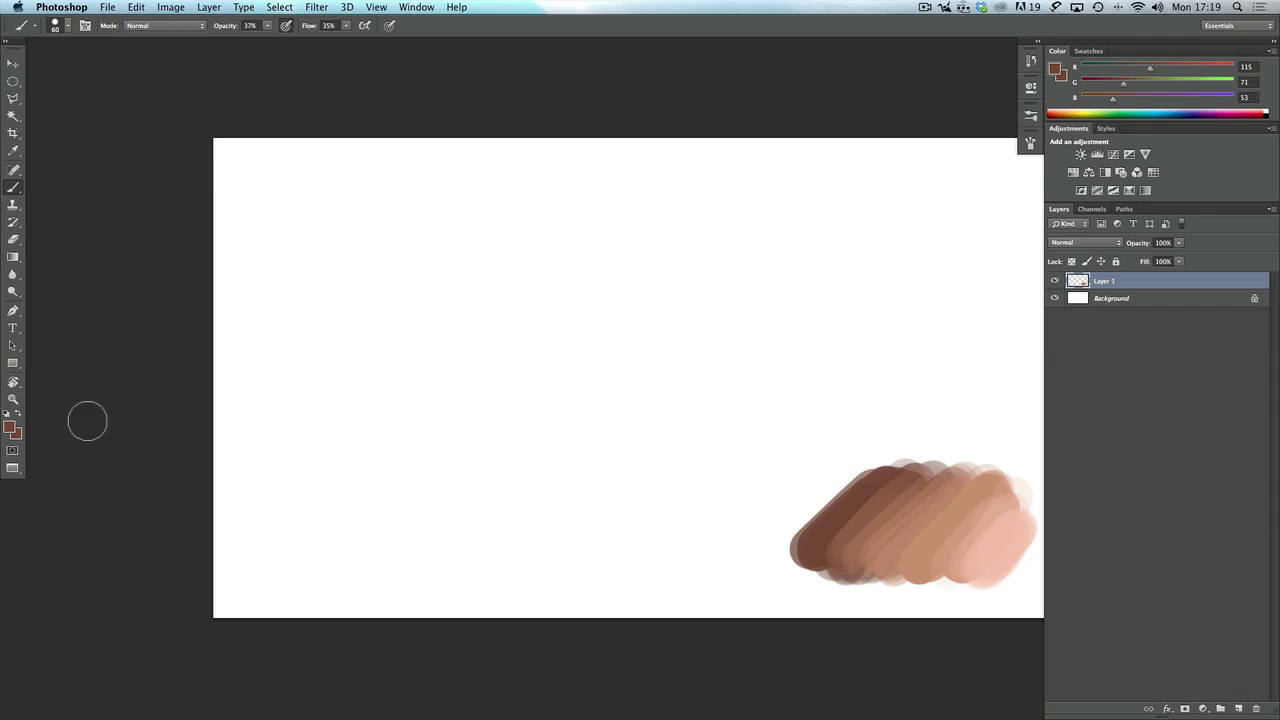
- Reset the colors to default black and white, shrink the brush, and add a new layer above the palette layer
{"action": "left_click", "coordinate": [8, 413]}
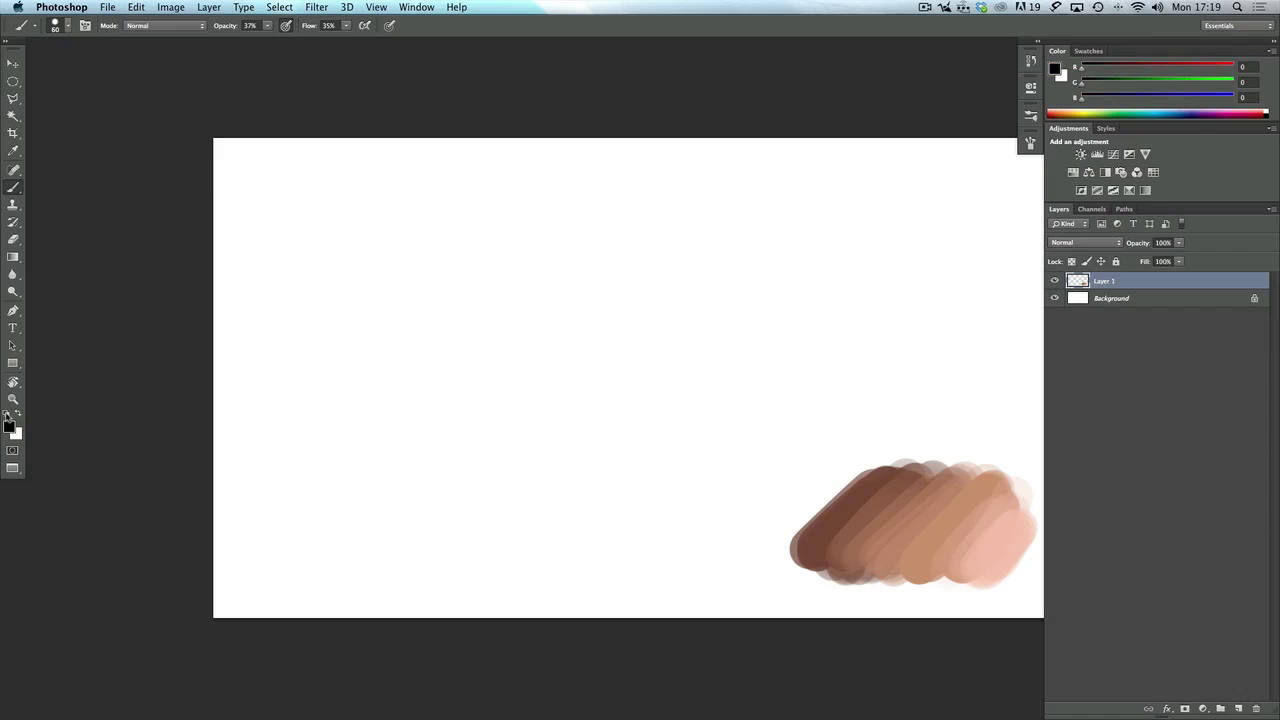
{"action": "key", "text": "bracketleft"}
{"action": "key", "text": "bracketleft"}
{"action": "key", "text": "bracketleft"}
{"action": "left_click", "coordinate": [1238, 709]}
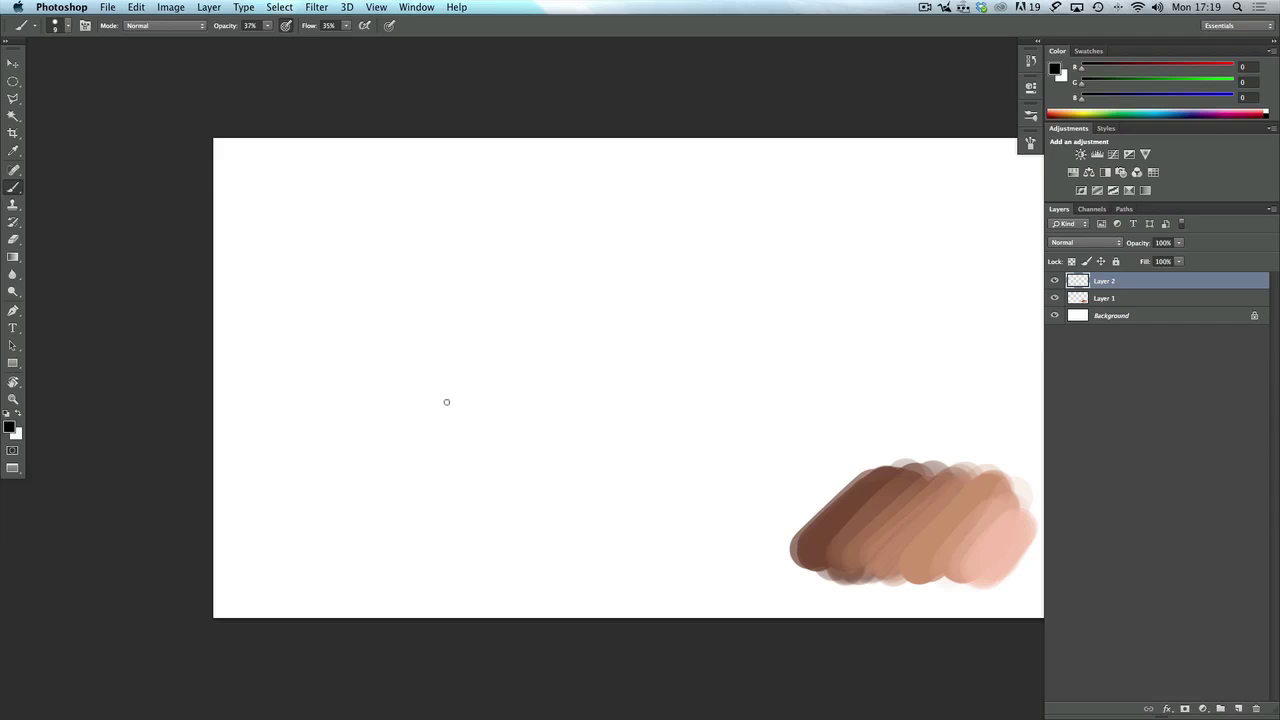
- Draw a straight horizontal ground line with an oval outline resting on it, and fill the oval with gray using a 50 px brush
{"action": "left_click_drag", "start_coordinate": [442, 406], "coordinate": [786, 398]}
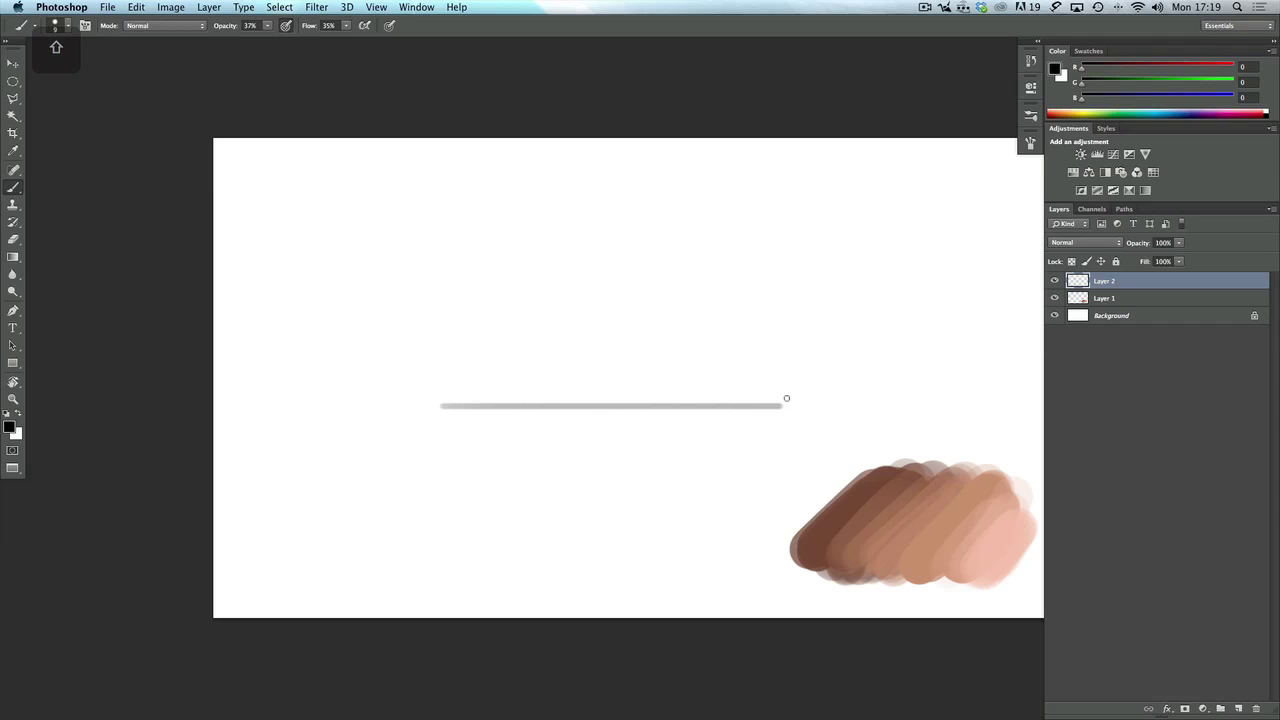
{"action": "mouse_move", "coordinate": [602, 403]}
{"action": "left_mouse_down"}
{"action": "mouse_move", "coordinate": [546, 375]}
{"action": "mouse_move", "coordinate": [604, 292]}
{"action": "mouse_move", "coordinate": [681, 394]}
{"action": "mouse_move", "coordinate": [634, 412]}
{"action": "mouse_move", "coordinate": [588, 405]}
{"action": "left_mouse_up"}
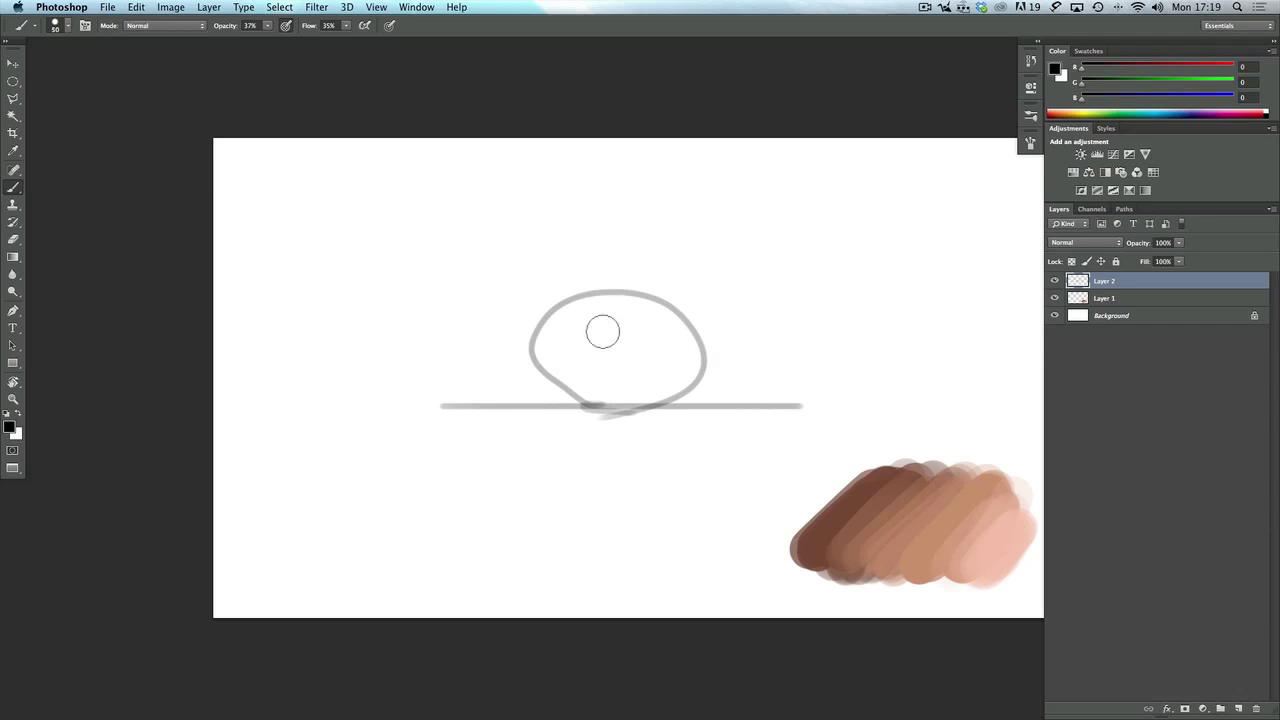
{"action": "key", "text": "bracketright"}
{"action": "key", "text": "bracketright"}
{"action": "mouse_move", "coordinate": [636, 311]}
{"action": "left_mouse_down"}
{"action": "mouse_move", "coordinate": [564, 329]}
{"action": "mouse_move", "coordinate": [592, 315]}
{"action": "mouse_move", "coordinate": [652, 318]}
{"action": "mouse_move", "coordinate": [682, 336]}
{"action": "mouse_move", "coordinate": [676, 366]}
{"action": "mouse_move", "coordinate": [649, 386]}
{"action": "mouse_move", "coordinate": [573, 377]}
{"action": "mouse_move", "coordinate": [581, 370]}
{"action": "mouse_move", "coordinate": [548, 356]}
{"action": "mouse_move", "coordinate": [581, 356]}
{"action": "mouse_move", "coordinate": [628, 386]}
{"action": "mouse_move", "coordinate": [557, 376]}
{"action": "mouse_move", "coordinate": [550, 344]}
{"action": "mouse_move", "coordinate": [603, 311]}
{"action": "mouse_move", "coordinate": [680, 324]}
{"action": "mouse_move", "coordinate": [691, 365]}
{"action": "left_mouse_up"}
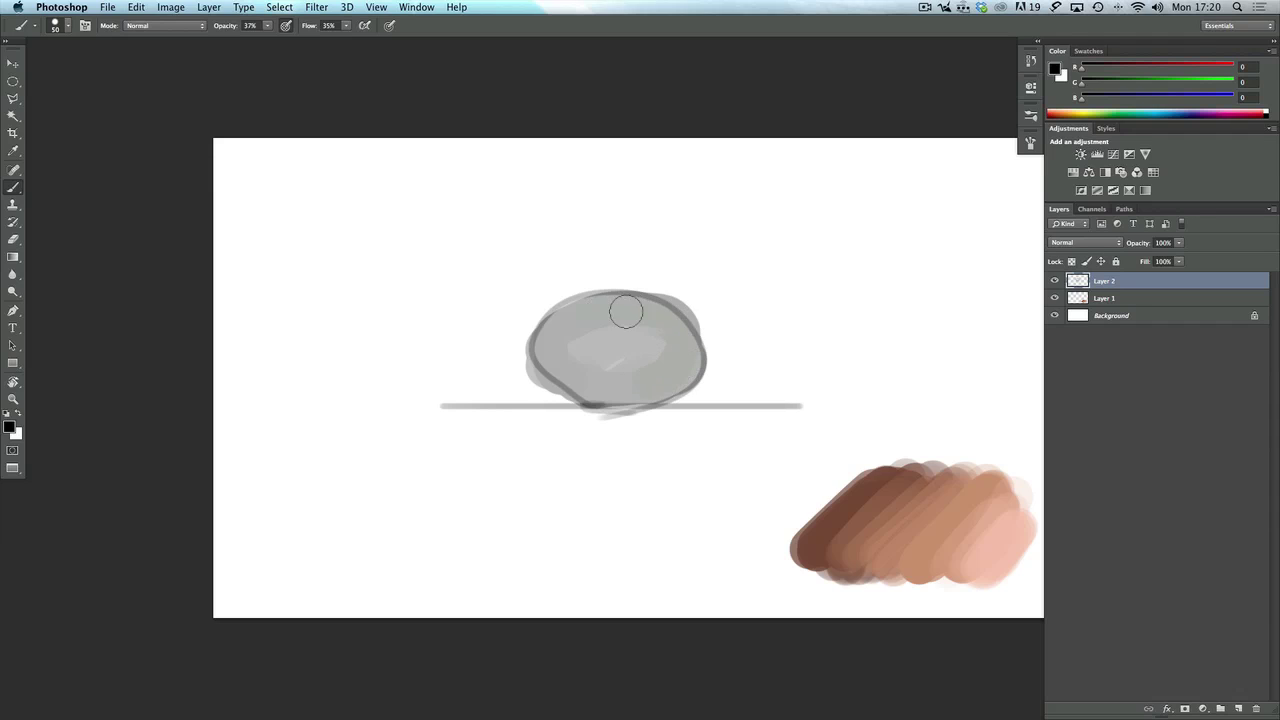
- Shade the oval's right and lower sides with layered black strokes, using smaller brushes to blend toward the lighter upper left
{"action": "mouse_move", "coordinate": [622, 303]}
{"action": "left_mouse_down"}
{"action": "mouse_move", "coordinate": [648, 353]}
{"action": "mouse_move", "coordinate": [568, 373]}
{"action": "mouse_move", "coordinate": [662, 373]}
{"action": "mouse_move", "coordinate": [643, 396]}
{"action": "mouse_move", "coordinate": [678, 374]}
{"action": "mouse_move", "coordinate": [653, 315]}
{"action": "mouse_move", "coordinate": [654, 387]}
{"action": "mouse_move", "coordinate": [673, 353]}
{"action": "mouse_move", "coordinate": [620, 395]}
{"action": "mouse_move", "coordinate": [683, 337]}
{"action": "mouse_move", "coordinate": [680, 370]}
{"action": "mouse_move", "coordinate": [668, 322]}
{"action": "mouse_move", "coordinate": [678, 329]}
{"action": "mouse_move", "coordinate": [653, 318]}
{"action": "mouse_move", "coordinate": [627, 390]}
{"action": "mouse_move", "coordinate": [664, 321]}
{"action": "mouse_move", "coordinate": [618, 384]}
{"action": "mouse_move", "coordinate": [563, 380]}
{"action": "mouse_move", "coordinate": [594, 383]}
{"action": "mouse_move", "coordinate": [587, 402]}
{"action": "mouse_move", "coordinate": [554, 382]}
{"action": "mouse_move", "coordinate": [581, 404]}
{"action": "mouse_move", "coordinate": [574, 383]}
{"action": "mouse_move", "coordinate": [688, 371]}
{"action": "mouse_move", "coordinate": [645, 400]}
{"action": "mouse_move", "coordinate": [687, 367]}
{"action": "mouse_move", "coordinate": [679, 319]}
{"action": "mouse_move", "coordinate": [660, 390]}
{"action": "mouse_move", "coordinate": [595, 390]}
{"action": "left_mouse_up"}
{"action": "key", "text": "bracketleft"}
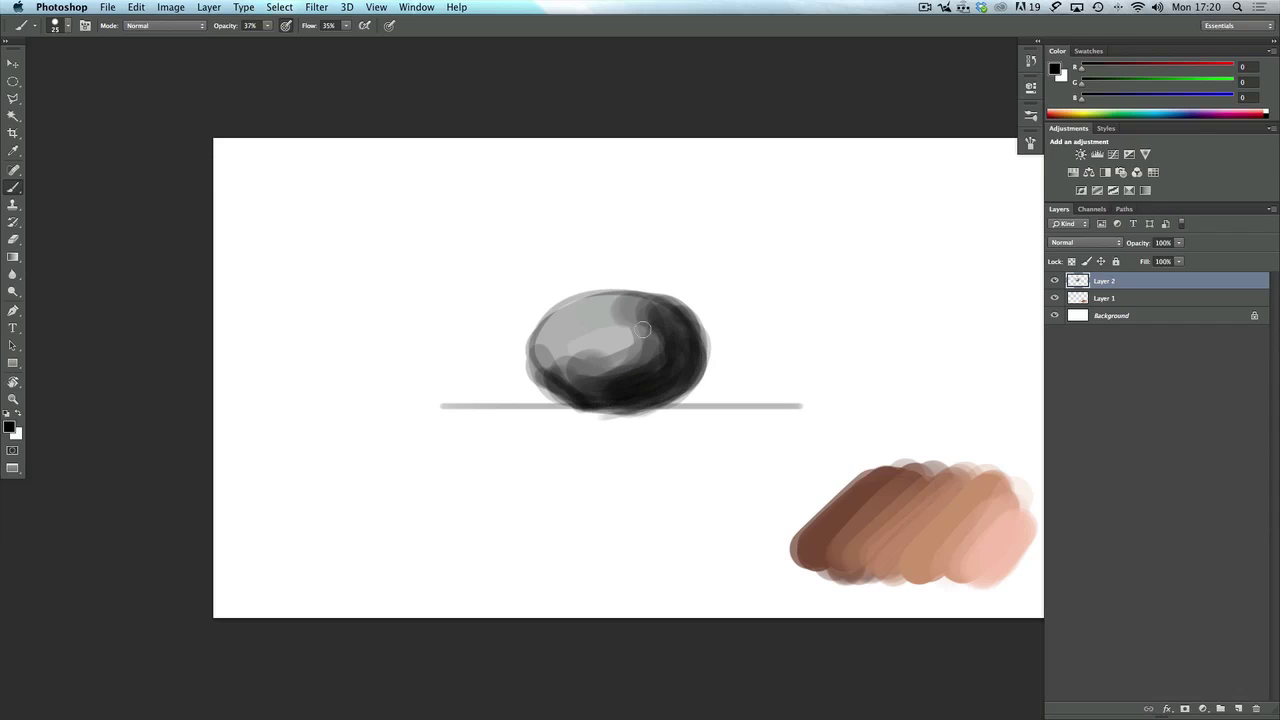
{"action": "mouse_move", "coordinate": [627, 321]}
{"action": "left_mouse_down"}
{"action": "mouse_move", "coordinate": [615, 357]}
{"action": "mouse_move", "coordinate": [647, 311]}
{"action": "mouse_move", "coordinate": [624, 296]}
{"action": "mouse_move", "coordinate": [644, 305]}
{"action": "mouse_move", "coordinate": [622, 339]}
{"action": "mouse_move", "coordinate": [671, 335]}
{"action": "mouse_move", "coordinate": [653, 384]}
{"action": "mouse_move", "coordinate": [681, 361]}
{"action": "mouse_move", "coordinate": [641, 348]}
{"action": "mouse_move", "coordinate": [666, 372]}
{"action": "mouse_move", "coordinate": [648, 396]}
{"action": "mouse_move", "coordinate": [695, 350]}
{"action": "mouse_move", "coordinate": [684, 328]}
{"action": "mouse_move", "coordinate": [665, 382]}
{"action": "mouse_move", "coordinate": [620, 396]}
{"action": "left_mouse_up"}
{"action": "key", "text": "bracketleft"}
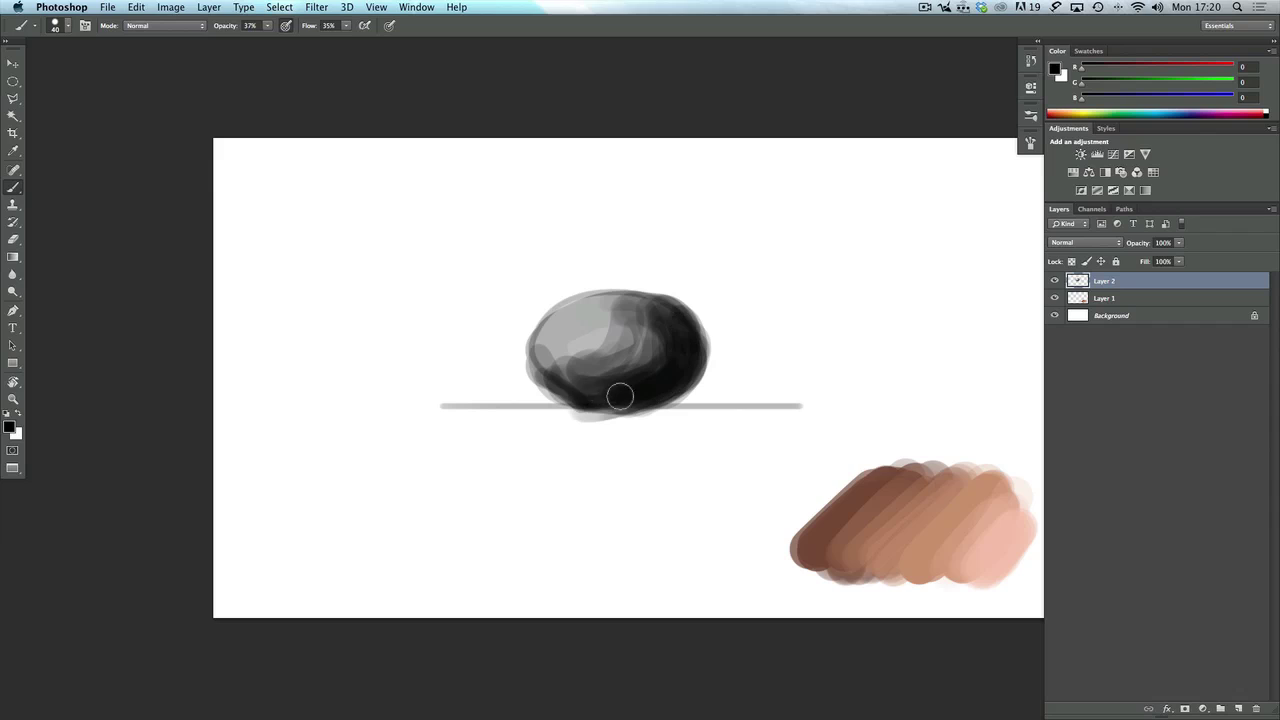
- Paint a cast shadow on the ground to the right of the ball and deepen the ball's midtones with translucent black
{"action": "mouse_move", "coordinate": [697, 413]}
{"action": "left_mouse_down"}
{"action": "mouse_move", "coordinate": [741, 414]}
{"action": "mouse_move", "coordinate": [644, 415]}
{"action": "mouse_move", "coordinate": [789, 418]}
{"action": "mouse_move", "coordinate": [668, 427]}
{"action": "mouse_move", "coordinate": [746, 424]}
{"action": "mouse_move", "coordinate": [715, 417]}
{"action": "mouse_move", "coordinate": [772, 410]}
{"action": "left_mouse_up"}
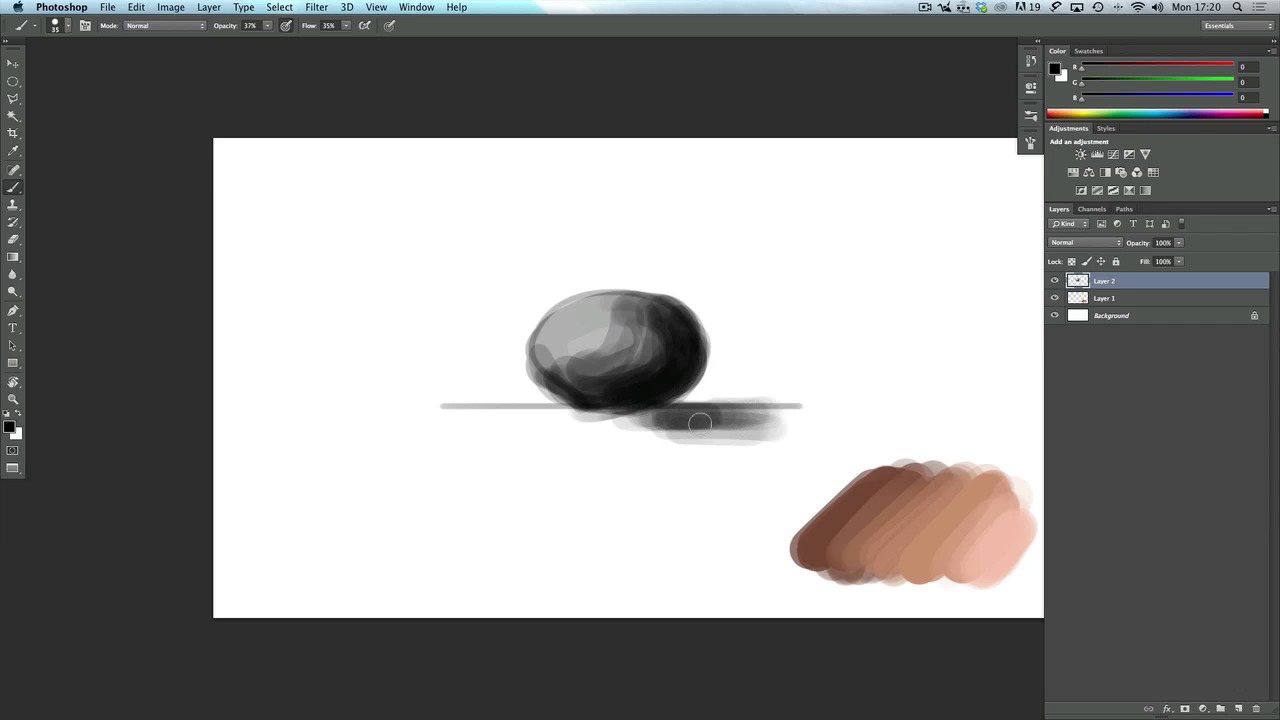
{"action": "mouse_move", "coordinate": [682, 410]}
{"action": "left_mouse_down"}
{"action": "mouse_move", "coordinate": [740, 418]}
{"action": "mouse_move", "coordinate": [656, 414]}
{"action": "mouse_move", "coordinate": [680, 415]}
{"action": "left_mouse_up"}
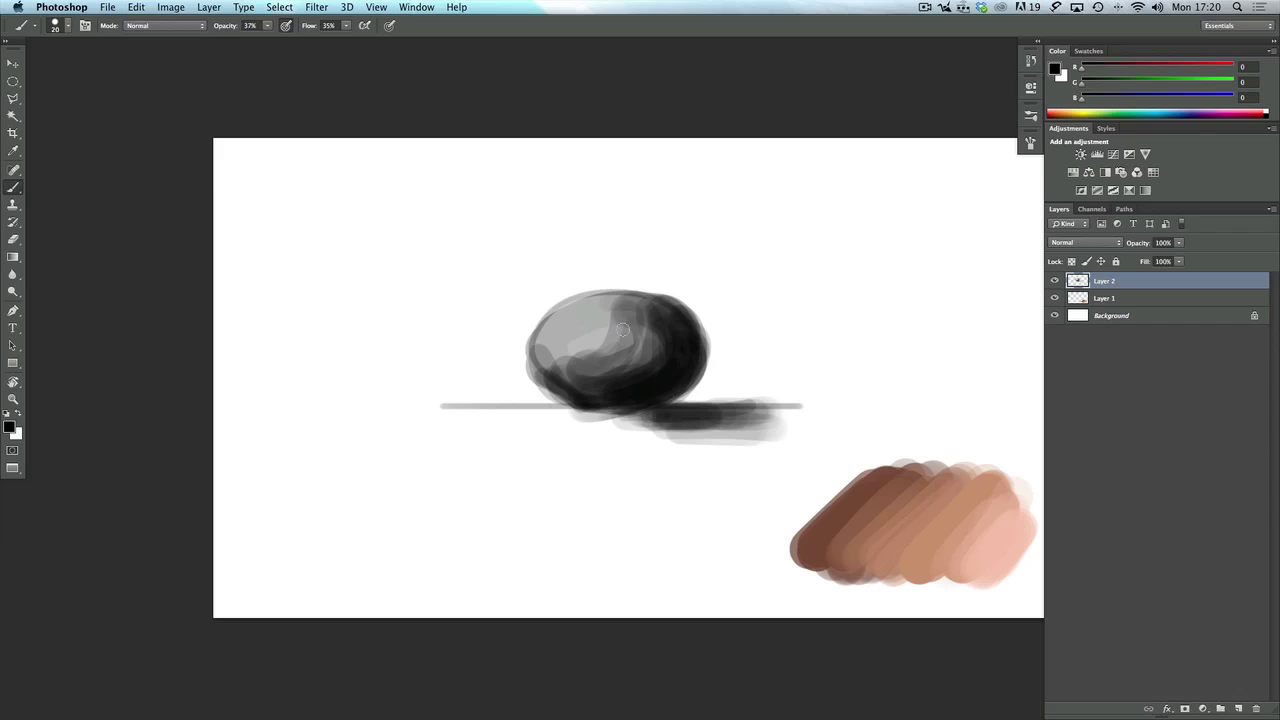
{"action": "left_click_drag", "start_coordinate": [612, 308], "coordinate": [570, 360]}
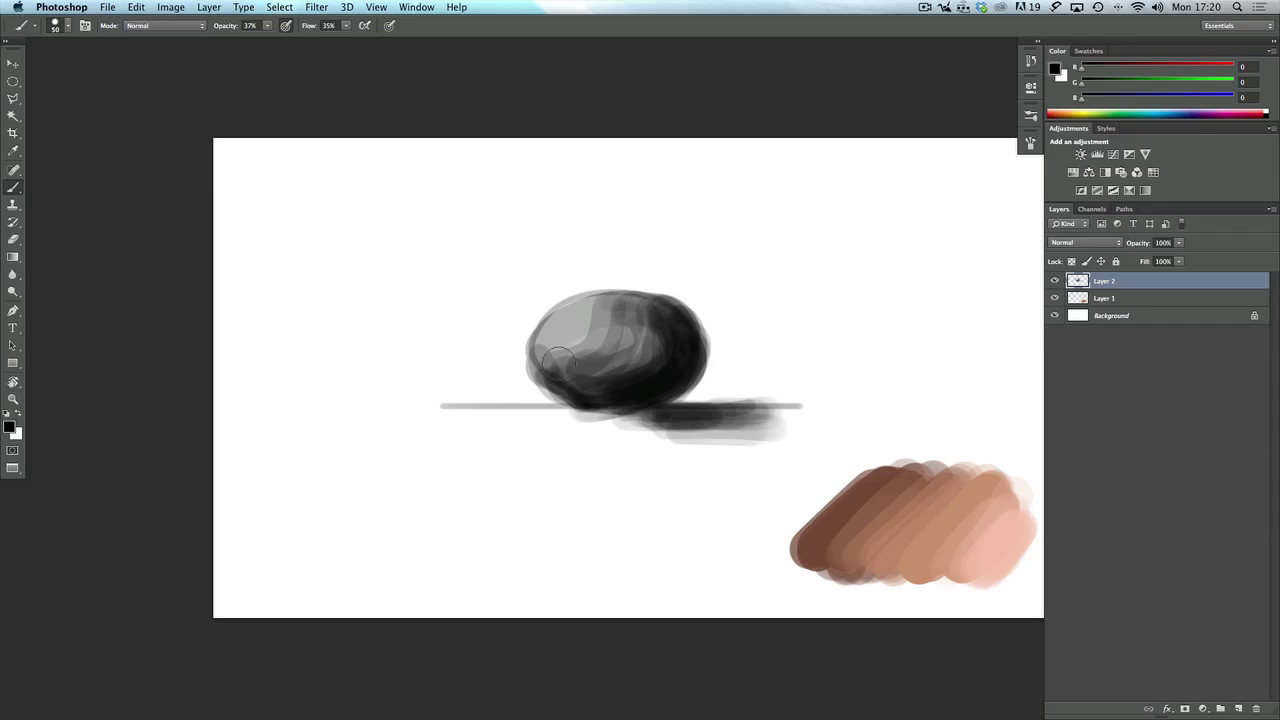
{"action": "left_click_drag", "start_coordinate": [668, 333], "coordinate": [680, 334]}
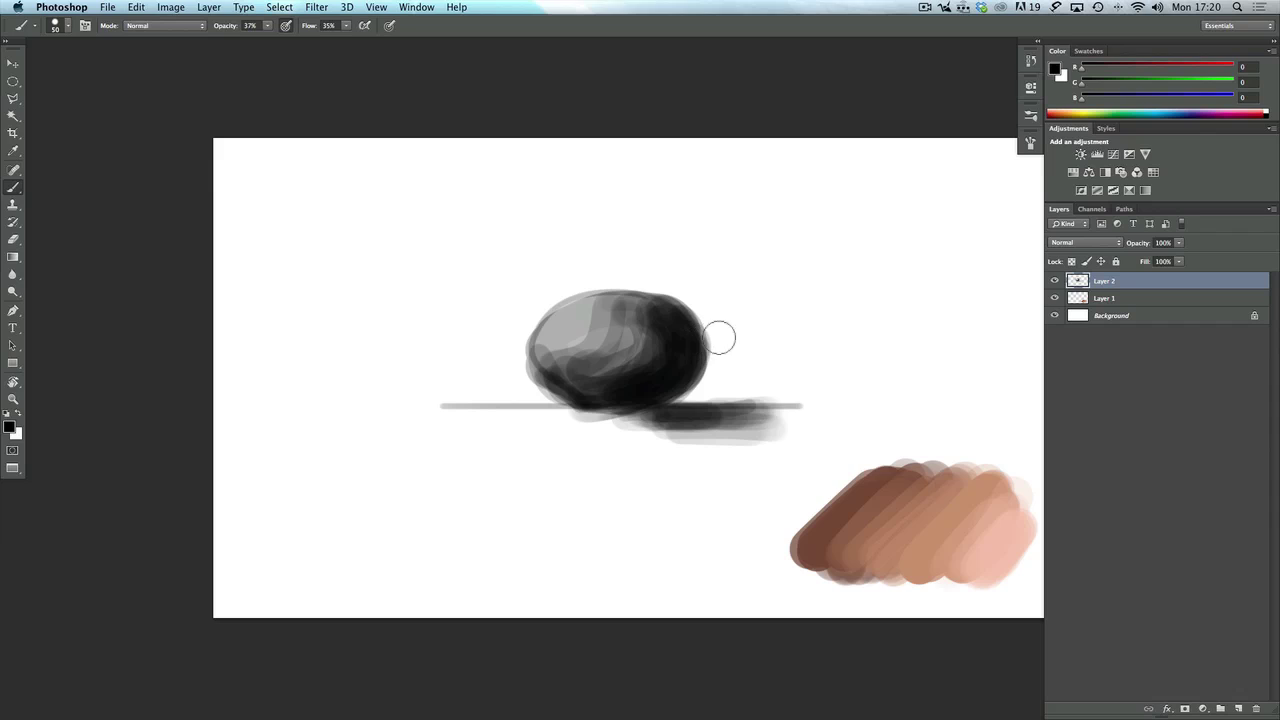
- Sample white from the canvas and paint a highlight on the ball's upper left with a smaller brush
{"action": "left_click", "coordinate": [758, 300], "text": "alt"}
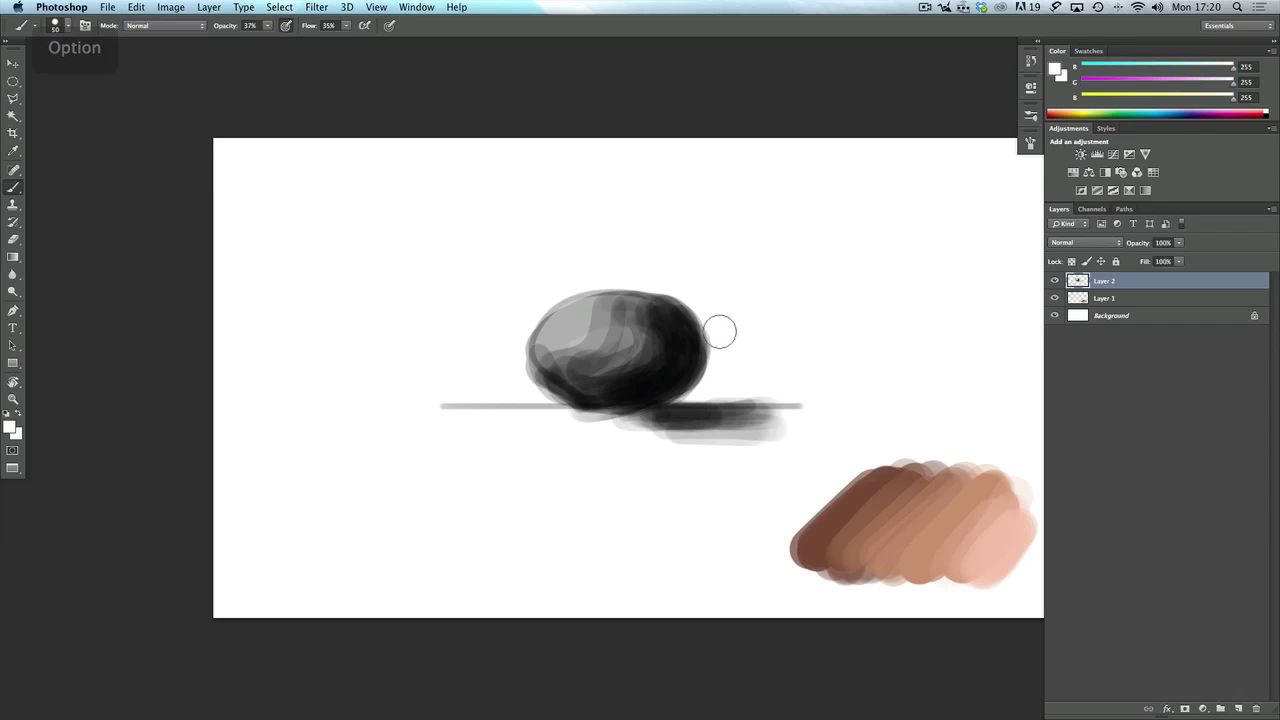
{"action": "key", "text": "bracketleft"}
{"action": "key", "text": "bracketleft"}
{"action": "key", "text": "bracketleft"}
{"action": "key", "text": "bracketleft"}
{"action": "key", "text": "bracketleft"}
{"action": "mouse_move", "coordinate": [557, 333]}
{"action": "left_mouse_down"}
{"action": "mouse_move", "coordinate": [605, 305]}
{"action": "mouse_move", "coordinate": [586, 304]}
{"action": "mouse_move", "coordinate": [631, 310]}
{"action": "mouse_move", "coordinate": [570, 312]}
{"action": "mouse_move", "coordinate": [554, 330]}
{"action": "mouse_move", "coordinate": [609, 318]}
{"action": "mouse_move", "coordinate": [553, 331]}
{"action": "mouse_move", "coordinate": [623, 306]}
{"action": "mouse_move", "coordinate": [570, 319]}
{"action": "mouse_move", "coordinate": [585, 339]}
{"action": "mouse_move", "coordinate": [589, 312]}
{"action": "mouse_move", "coordinate": [561, 325]}
{"action": "left_mouse_up"}
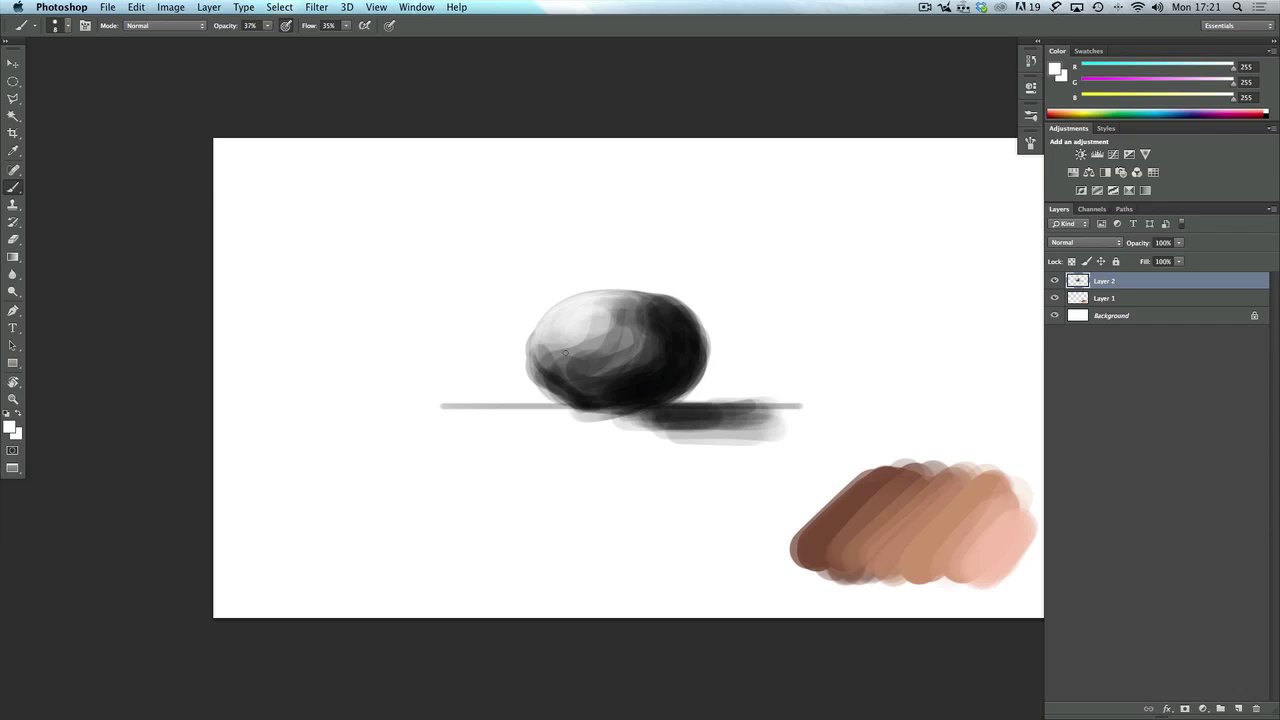
- Add a new layer and reinforce the ball's outline and the ground line with near-black sampled from the ball's dark side
{"action": "left_click", "coordinate": [1238, 708]}
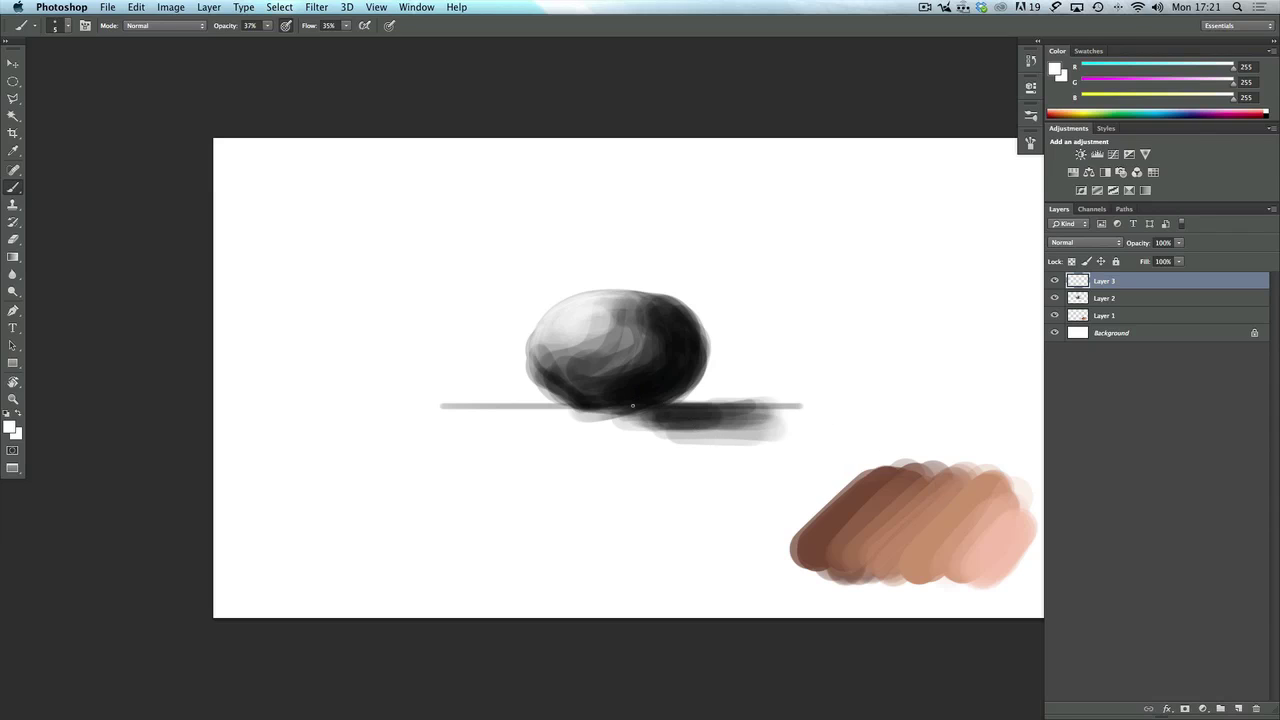
{"action": "left_click", "coordinate": [688, 355], "text": "alt"}
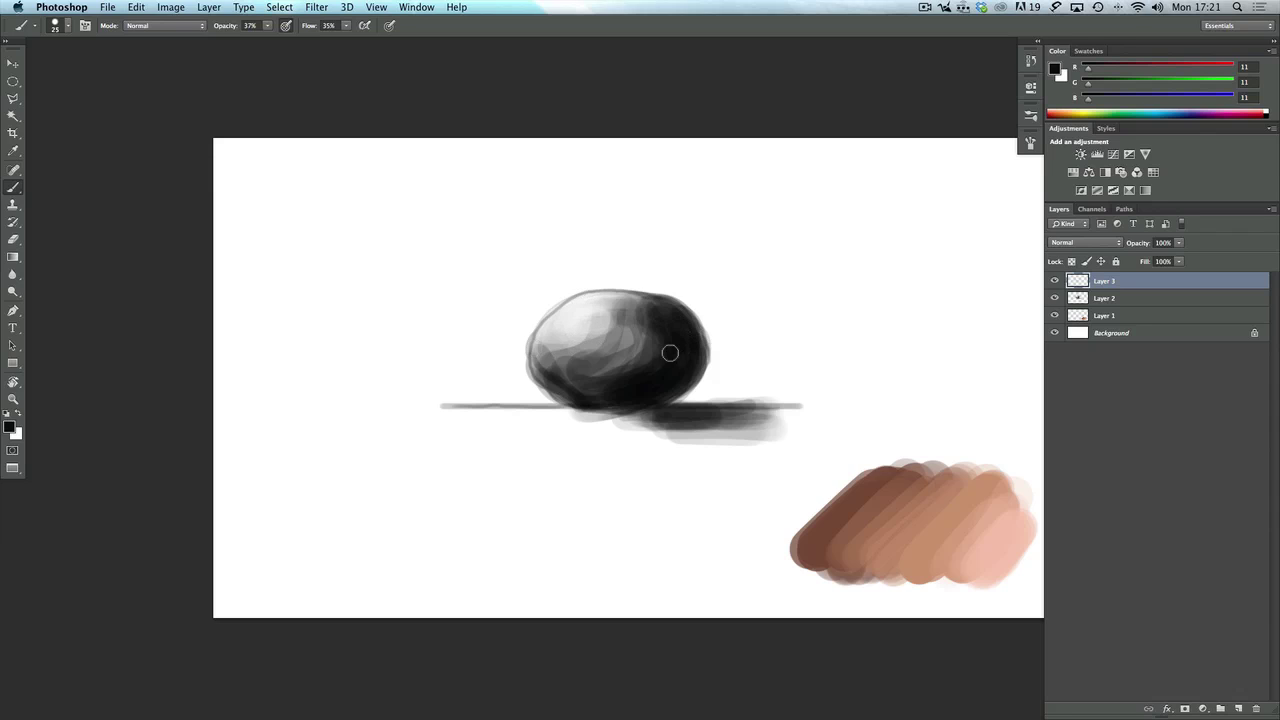
- Sample a mid gray from the ball's center and enlarge the brush to 60 px
{"action": "key", "text": "alt"}
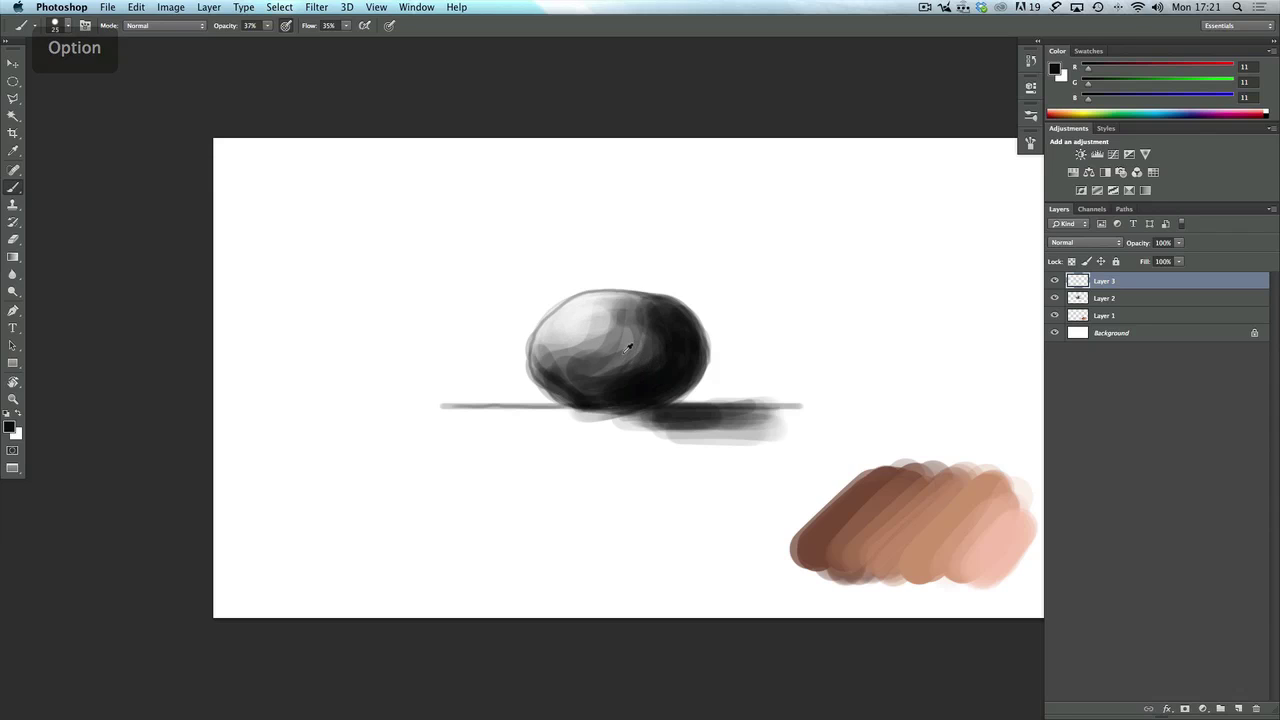
{"action": "left_click", "coordinate": [628, 346], "text": "alt"}
{"action": "key", "text": "bracketright"}
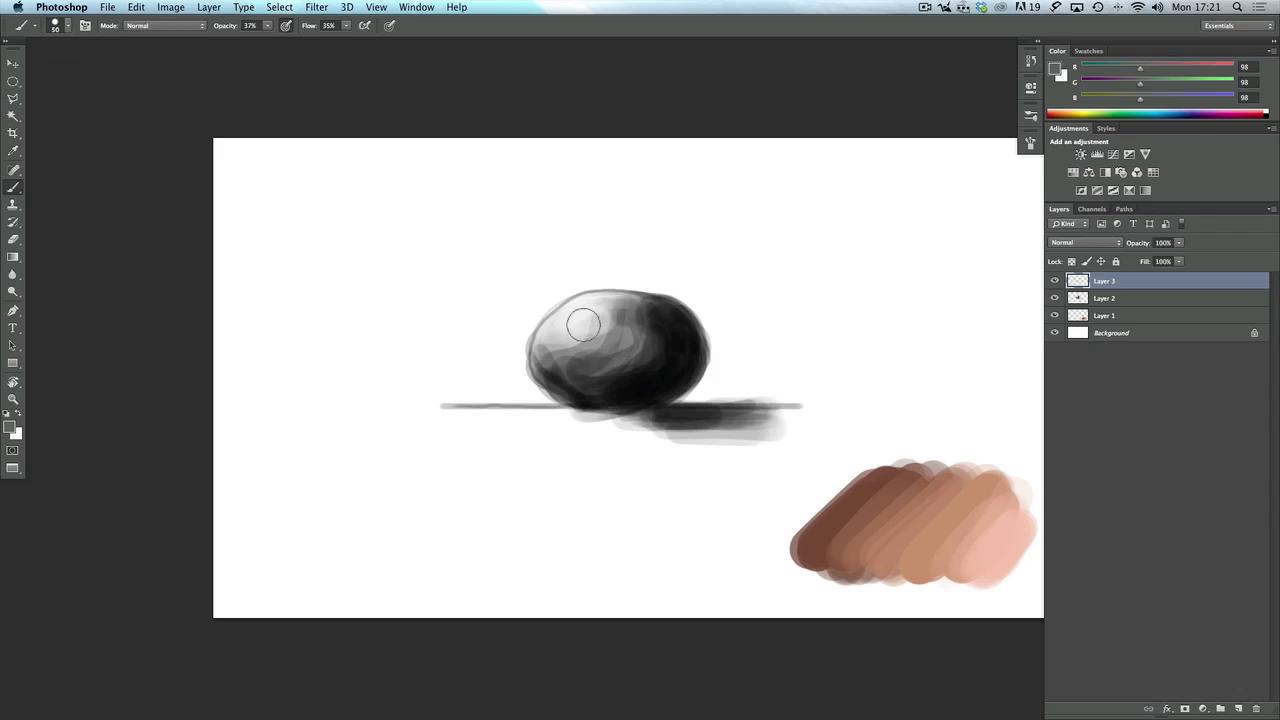
{"action": "key", "text": "bracketright"}
- Try painting broad gray background strokes around the ball on Layer 3
{"action": "mouse_move", "coordinate": [594, 258]}
{"action": "left_mouse_down"}
{"action": "mouse_move", "coordinate": [576, 291]}
{"action": "mouse_move", "coordinate": [835, 315]}
{"action": "mouse_move", "coordinate": [582, 331]}
{"action": "mouse_move", "coordinate": [557, 344]}
{"action": "mouse_move", "coordinate": [771, 362]}
{"action": "mouse_move", "coordinate": [508, 389]}
{"action": "mouse_move", "coordinate": [737, 371]}
{"action": "left_mouse_up"}
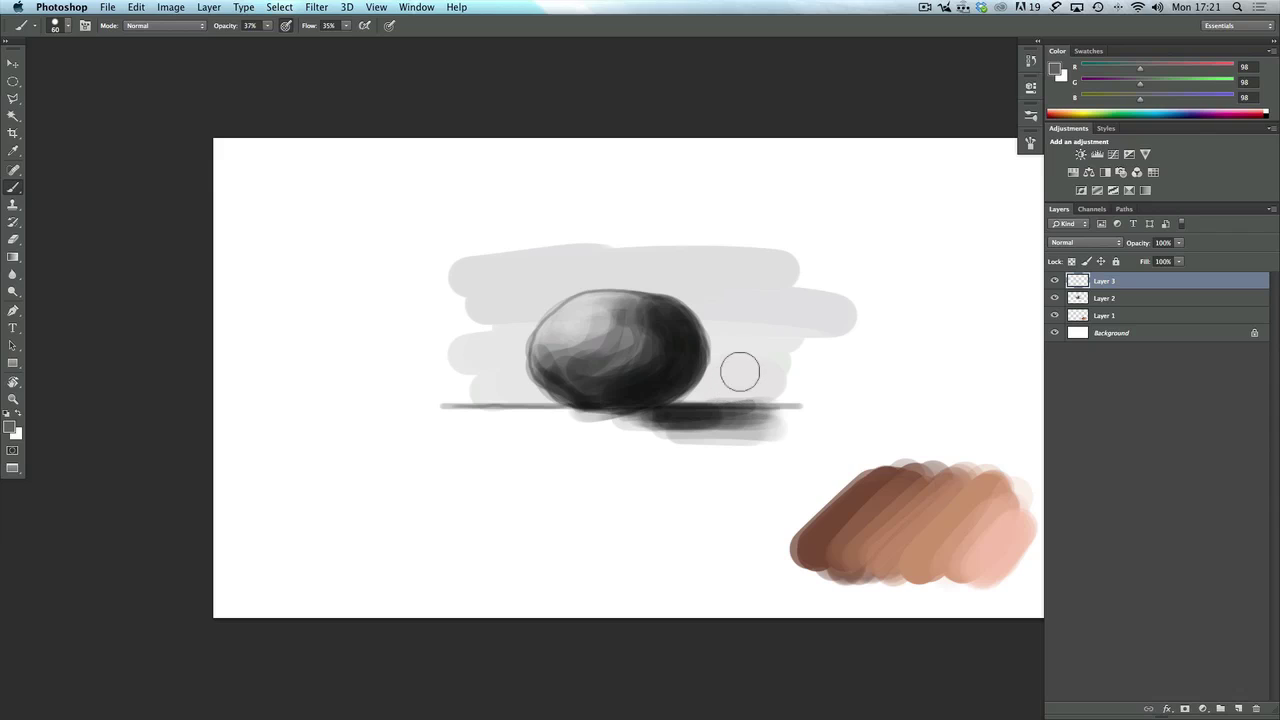
{"action": "key", "text": "BackSpace"}
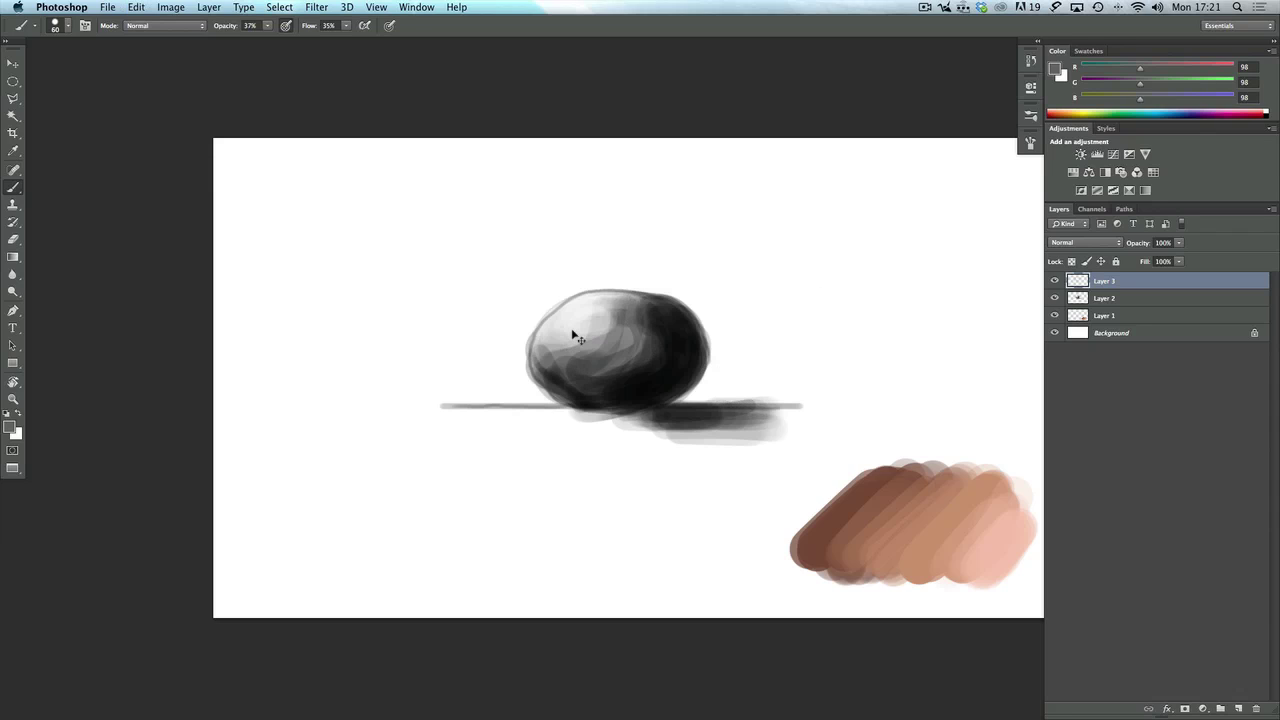
- Make Layer 1 active and build up overlapping gray background strokes behind the ball, darkest around its upper left edge
{"action": "left_click", "coordinate": [1138, 297]}
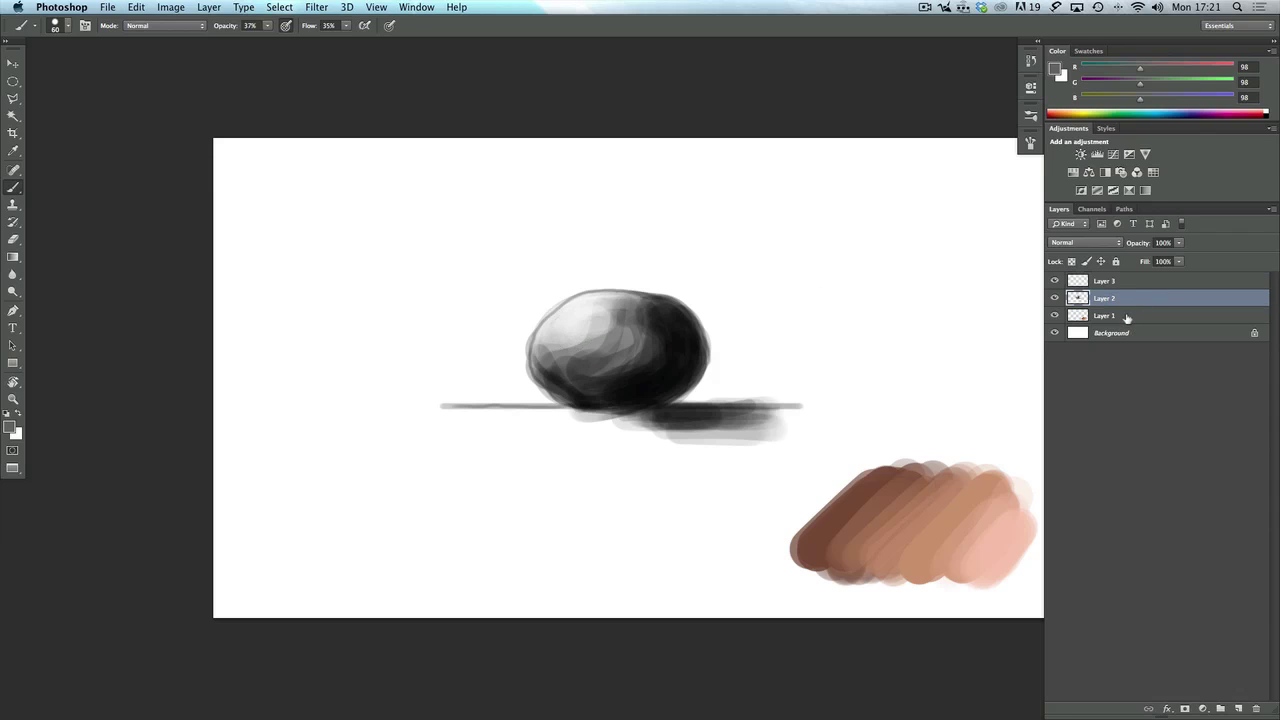
{"action": "left_click", "coordinate": [1127, 317]}
{"action": "mouse_move", "coordinate": [674, 286]}
{"action": "left_mouse_down"}
{"action": "mouse_move", "coordinate": [523, 274]}
{"action": "mouse_move", "coordinate": [641, 276]}
{"action": "mouse_move", "coordinate": [721, 332]}
{"action": "mouse_move", "coordinate": [457, 352]}
{"action": "mouse_move", "coordinate": [688, 373]}
{"action": "mouse_move", "coordinate": [478, 394]}
{"action": "mouse_move", "coordinate": [714, 391]}
{"action": "mouse_move", "coordinate": [650, 381]}
{"action": "mouse_move", "coordinate": [529, 305]}
{"action": "mouse_move", "coordinate": [564, 279]}
{"action": "mouse_move", "coordinate": [748, 279]}
{"action": "mouse_move", "coordinate": [543, 273]}
{"action": "mouse_move", "coordinate": [566, 319]}
{"action": "mouse_move", "coordinate": [675, 313]}
{"action": "mouse_move", "coordinate": [582, 297]}
{"action": "mouse_move", "coordinate": [521, 323]}
{"action": "mouse_move", "coordinate": [531, 327]}
{"action": "mouse_move", "coordinate": [515, 351]}
{"action": "mouse_move", "coordinate": [572, 354]}
{"action": "mouse_move", "coordinate": [661, 388]}
{"action": "mouse_move", "coordinate": [599, 343]}
{"action": "mouse_move", "coordinate": [631, 356]}
{"action": "mouse_move", "coordinate": [621, 390]}
{"action": "mouse_move", "coordinate": [666, 396]}
{"action": "mouse_move", "coordinate": [713, 390]}
{"action": "mouse_move", "coordinate": [687, 363]}
{"action": "mouse_move", "coordinate": [710, 323]}
{"action": "mouse_move", "coordinate": [676, 285]}
{"action": "mouse_move", "coordinate": [586, 274]}
{"action": "mouse_move", "coordinate": [534, 280]}
{"action": "left_mouse_up"}
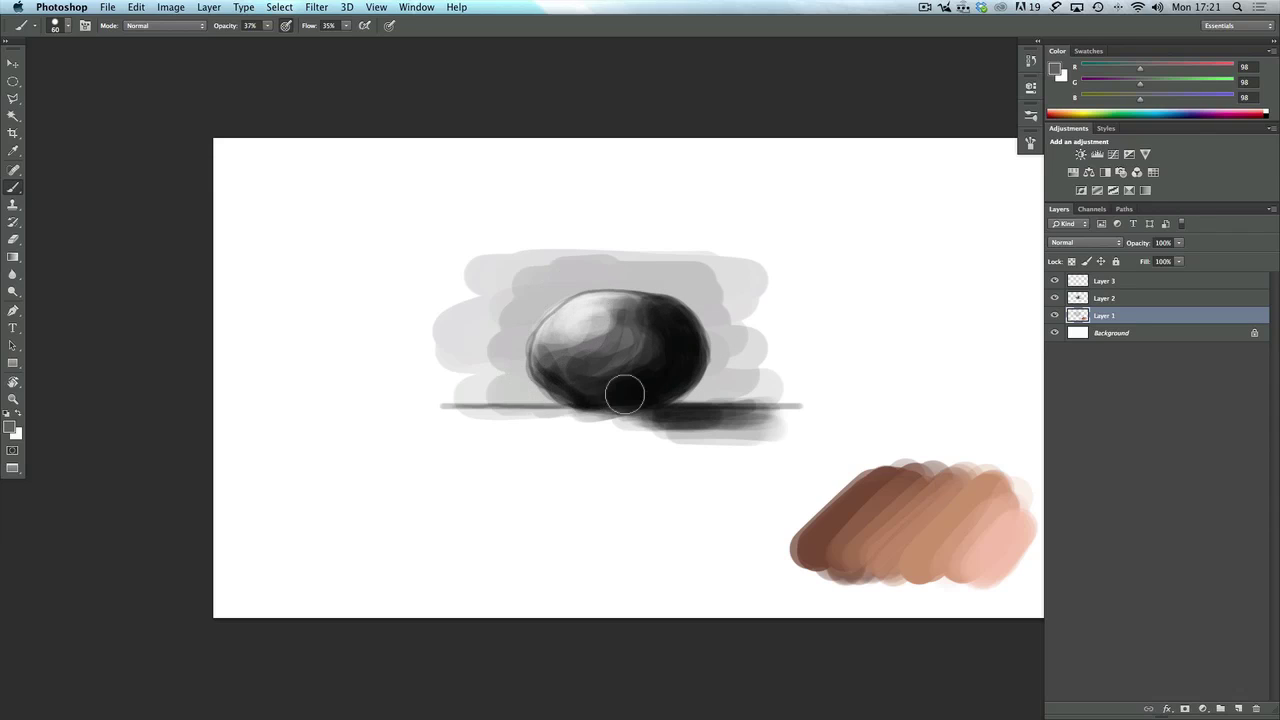
{"action": "mouse_move", "coordinate": [624, 395]}
{"action": "left_mouse_down"}
{"action": "mouse_move", "coordinate": [545, 395]}
{"action": "mouse_move", "coordinate": [555, 366]}
{"action": "mouse_move", "coordinate": [540, 335]}
{"action": "mouse_move", "coordinate": [578, 299]}
{"action": "mouse_move", "coordinate": [562, 282]}
{"action": "mouse_move", "coordinate": [738, 294]}
{"action": "mouse_move", "coordinate": [668, 375]}
{"action": "mouse_move", "coordinate": [737, 389]}
{"action": "mouse_move", "coordinate": [535, 394]}
{"action": "mouse_move", "coordinate": [613, 381]}
{"action": "mouse_move", "coordinate": [549, 282]}
{"action": "mouse_move", "coordinate": [750, 292]}
{"action": "mouse_move", "coordinate": [701, 325]}
{"action": "mouse_move", "coordinate": [714, 368]}
{"action": "mouse_move", "coordinate": [663, 315]}
{"action": "mouse_move", "coordinate": [733, 358]}
{"action": "mouse_move", "coordinate": [625, 287]}
{"action": "mouse_move", "coordinate": [564, 304]}
{"action": "mouse_move", "coordinate": [515, 351]}
{"action": "mouse_move", "coordinate": [543, 314]}
{"action": "mouse_move", "coordinate": [519, 307]}
{"action": "mouse_move", "coordinate": [570, 321]}
{"action": "mouse_move", "coordinate": [573, 278]}
{"action": "mouse_move", "coordinate": [516, 288]}
{"action": "mouse_move", "coordinate": [583, 286]}
{"action": "mouse_move", "coordinate": [534, 337]}
{"action": "mouse_move", "coordinate": [457, 295]}
{"action": "mouse_move", "coordinate": [458, 310]}
{"action": "mouse_move", "coordinate": [542, 330]}
{"action": "mouse_move", "coordinate": [544, 316]}
{"action": "mouse_move", "coordinate": [534, 339]}
{"action": "mouse_move", "coordinate": [625, 296]}
{"action": "mouse_move", "coordinate": [550, 305]}
{"action": "mouse_move", "coordinate": [629, 298]}
{"action": "mouse_move", "coordinate": [550, 369]}
{"action": "mouse_move", "coordinate": [582, 356]}
{"action": "mouse_move", "coordinate": [544, 322]}
{"action": "left_mouse_up"}
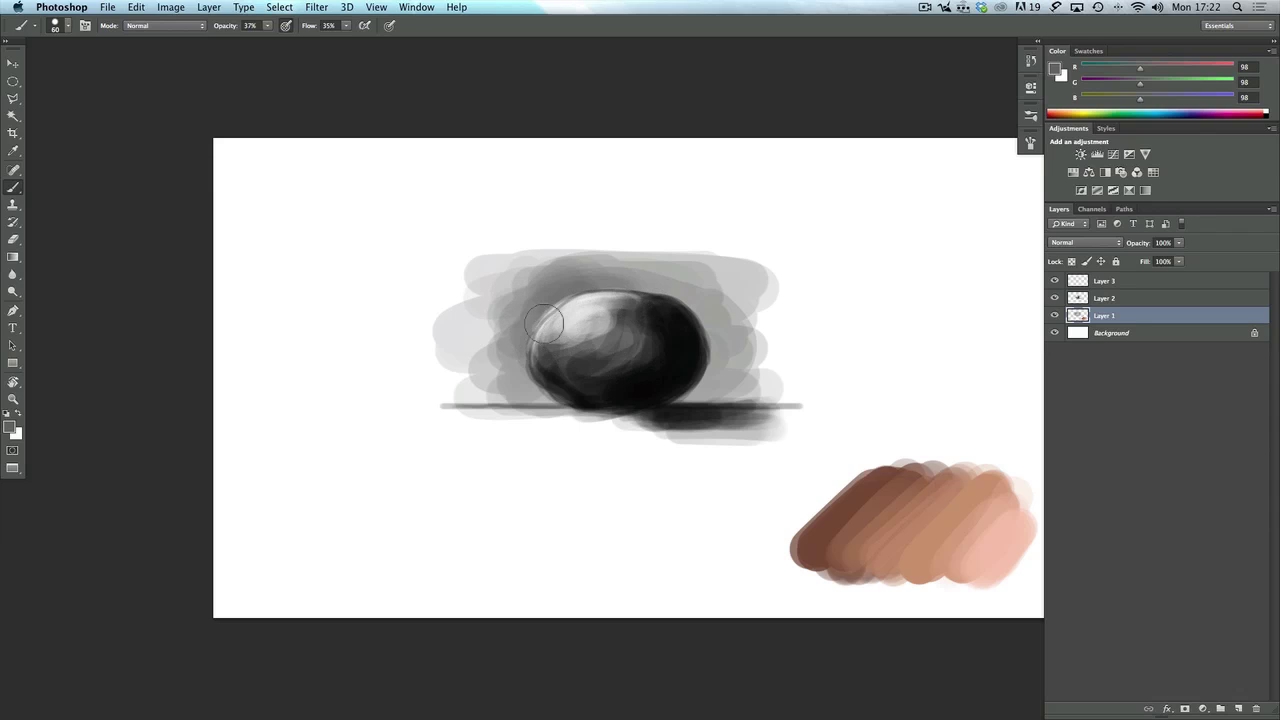
- Set the brush hardness to 0% and the size to 100 px, and paint soft gray over the background around the ball
{"action": "left_click", "coordinate": [67, 26]}
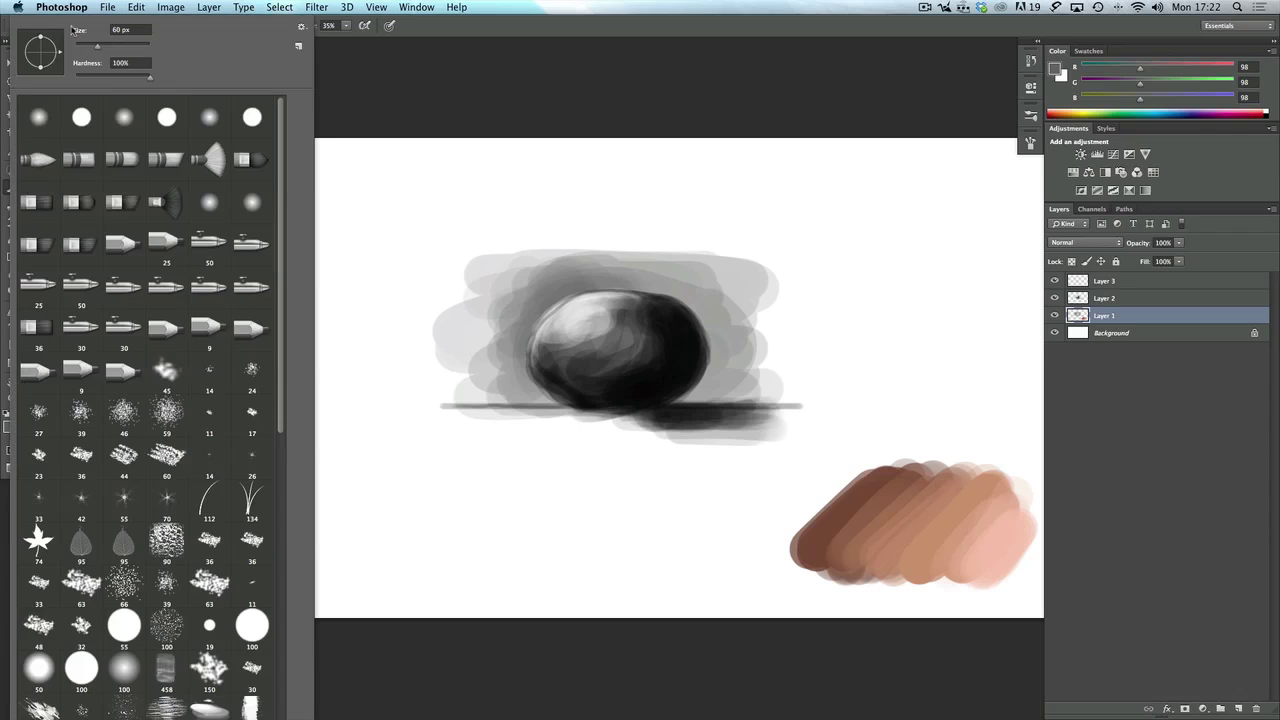
{"action": "left_click", "coordinate": [87, 77]}
{"action": "key", "text": "Return"}
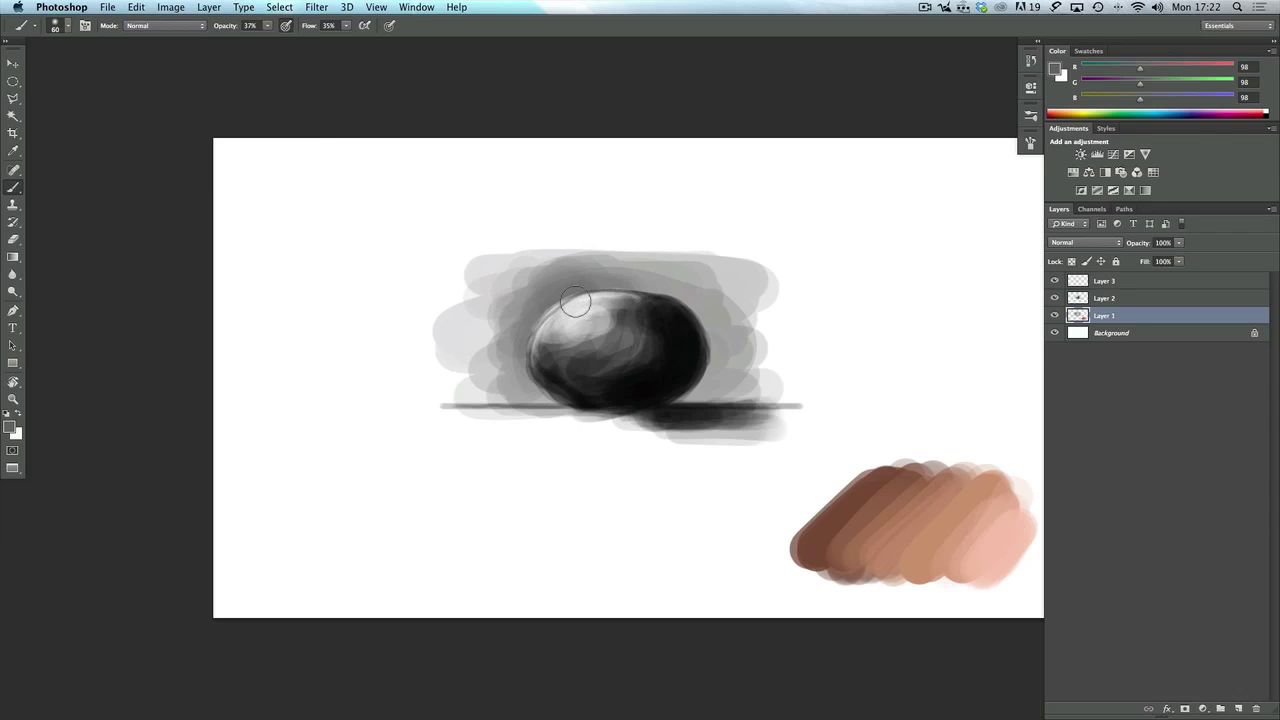
{"action": "key", "text": "bracketright"}
{"action": "key", "text": "bracketright"}
{"action": "key", "text": "bracketright"}
{"action": "key", "text": "bracketright"}
{"action": "mouse_move", "coordinate": [600, 262]}
{"action": "left_mouse_down"}
{"action": "mouse_move", "coordinate": [473, 284]}
{"action": "mouse_move", "coordinate": [741, 287]}
{"action": "mouse_move", "coordinate": [464, 306]}
{"action": "mouse_move", "coordinate": [608, 330]}
{"action": "mouse_move", "coordinate": [626, 378]}
{"action": "mouse_move", "coordinate": [541, 325]}
{"action": "mouse_move", "coordinate": [699, 280]}
{"action": "mouse_move", "coordinate": [520, 284]}
{"action": "mouse_move", "coordinate": [552, 288]}
{"action": "mouse_move", "coordinate": [510, 340]}
{"action": "mouse_move", "coordinate": [589, 296]}
{"action": "mouse_move", "coordinate": [767, 301]}
{"action": "mouse_move", "coordinate": [693, 312]}
{"action": "left_mouse_up"}
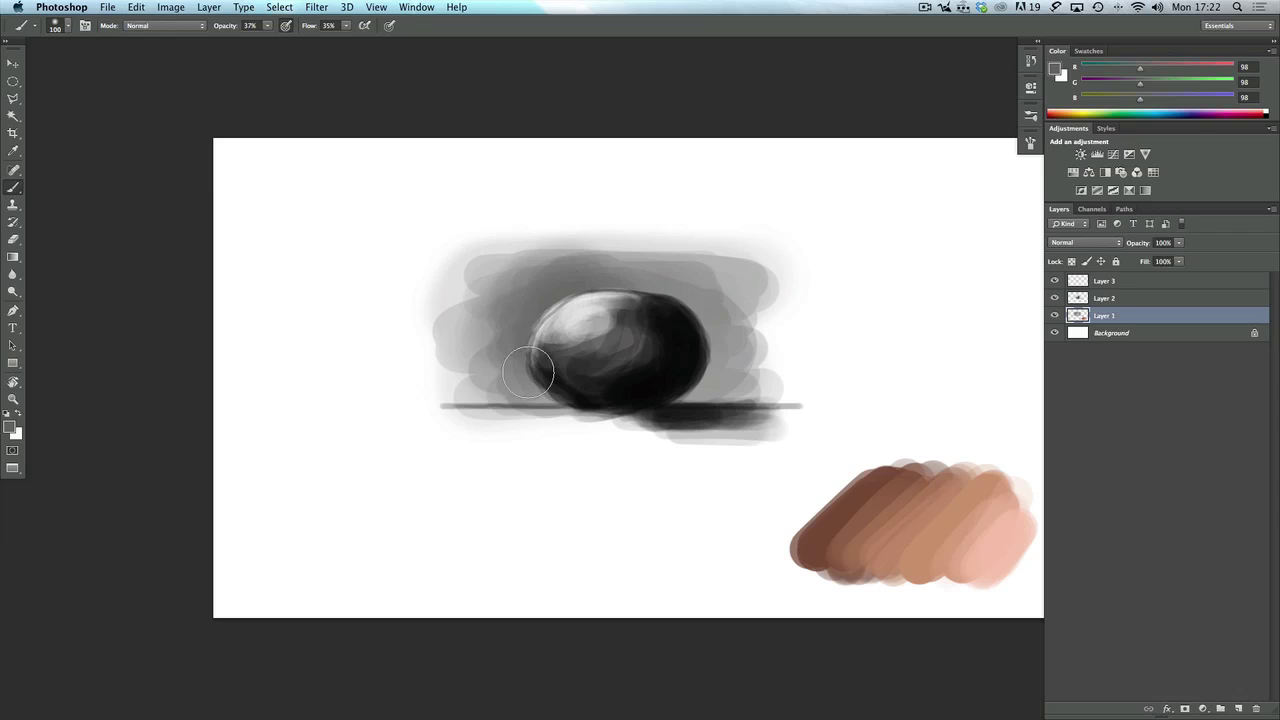
- Restore the brush to full hardness and reduce its size to 45 px
{"action": "left_click", "coordinate": [69, 28]}
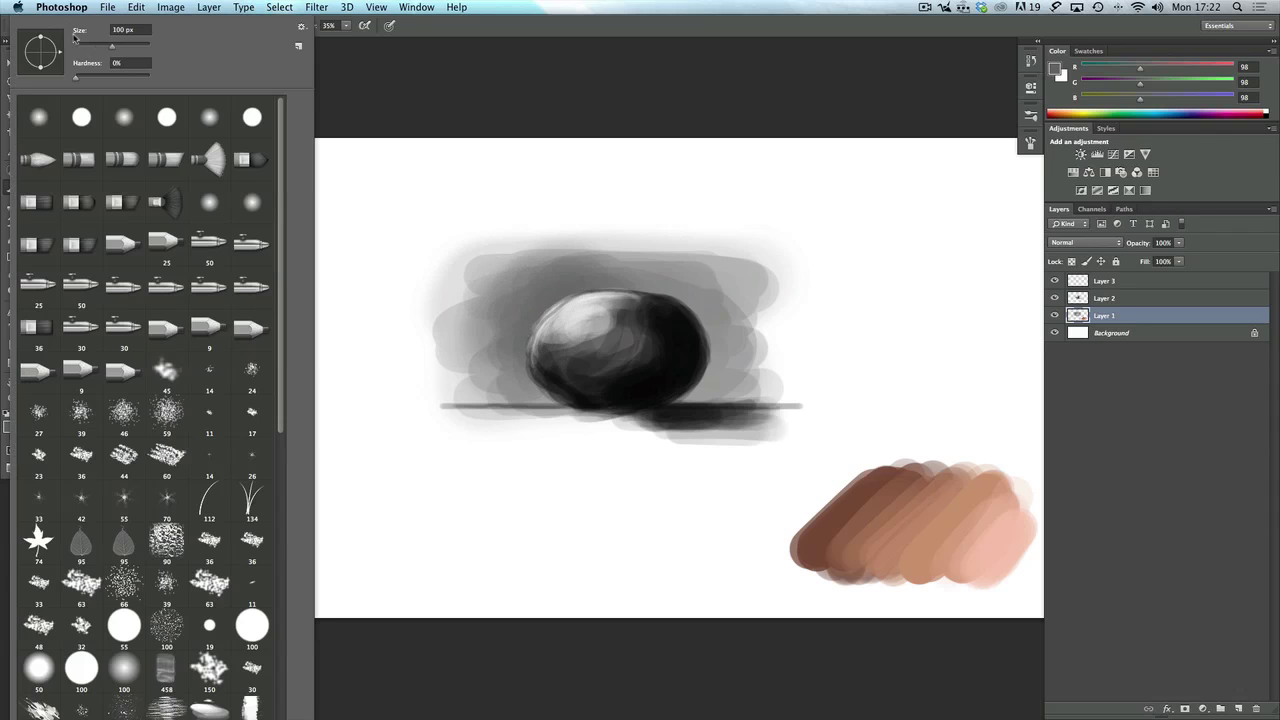
{"action": "left_click_drag", "start_coordinate": [79, 82], "coordinate": [161, 86]}
{"action": "left_click", "coordinate": [583, 308]}
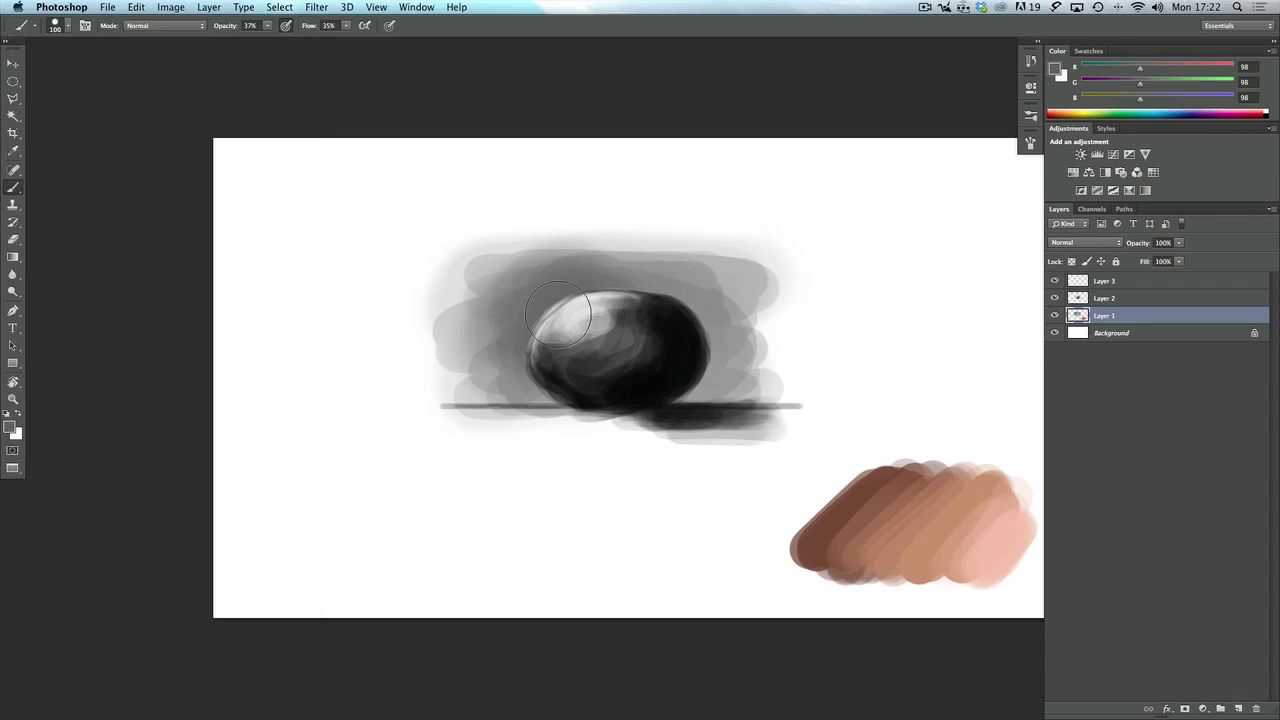
{"action": "key", "text": "bracketleft"}
{"action": "key", "text": "bracketleft"}
{"action": "key", "text": "bracketleft"}
{"action": "key", "text": "bracketleft"}
{"action": "key", "text": "bracketleft"}
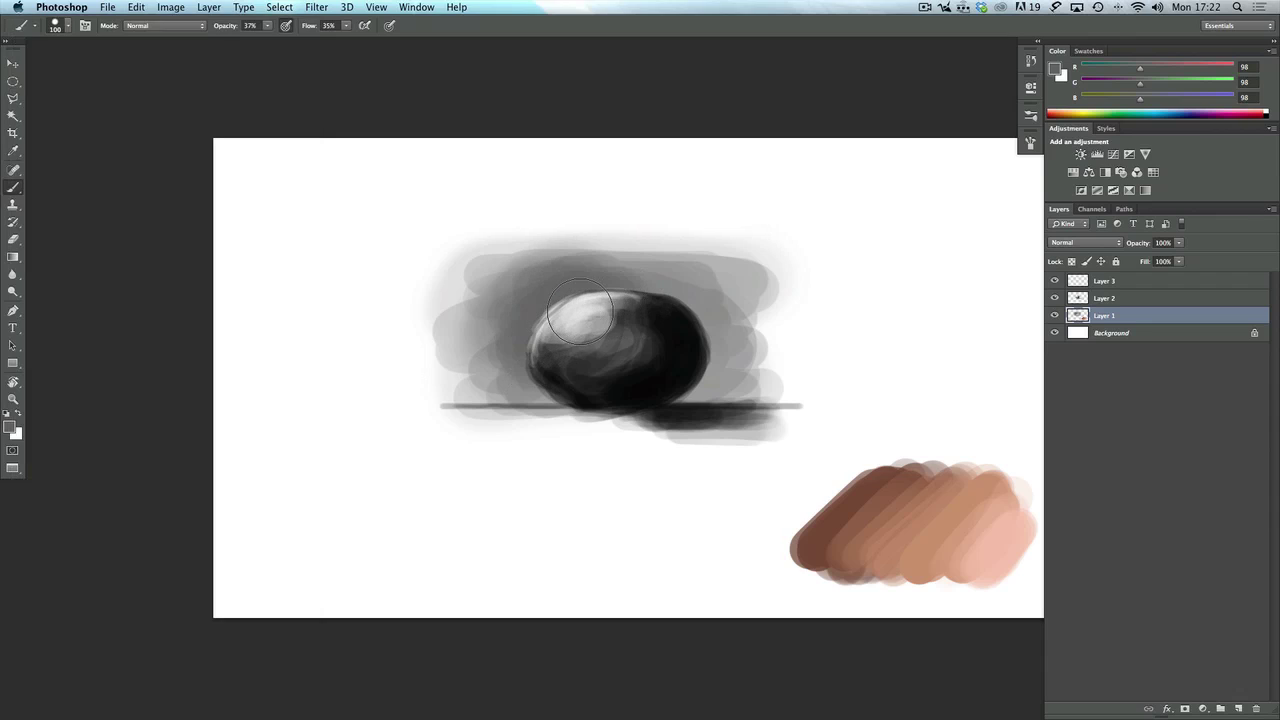
{"action": "key", "text": "bracketleft"}
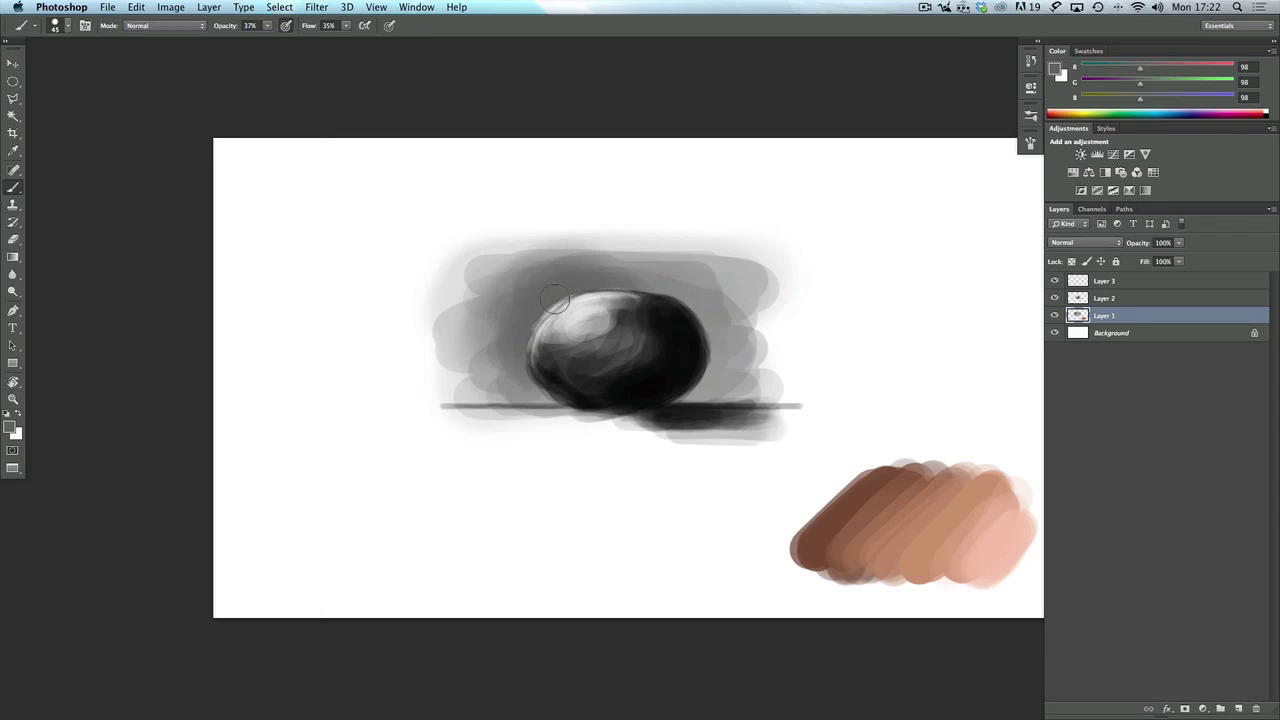
- Hide the outline layer, Layer 3, and make Layer 2 with the shaded ball active
{"action": "left_click", "coordinate": [1054, 281]}
{"action": "left_click", "coordinate": [1054, 281]}
{"action": "left_click", "coordinate": [1114, 301]}
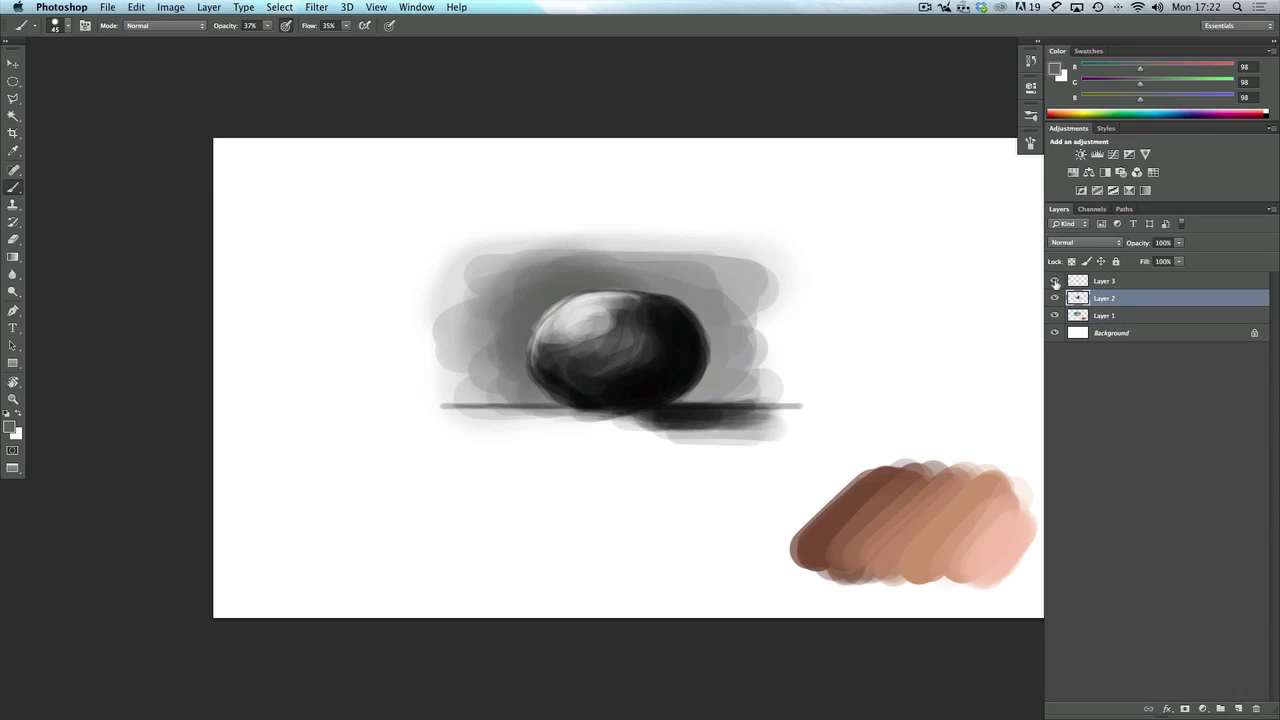
{"action": "left_click", "coordinate": [1054, 281]}
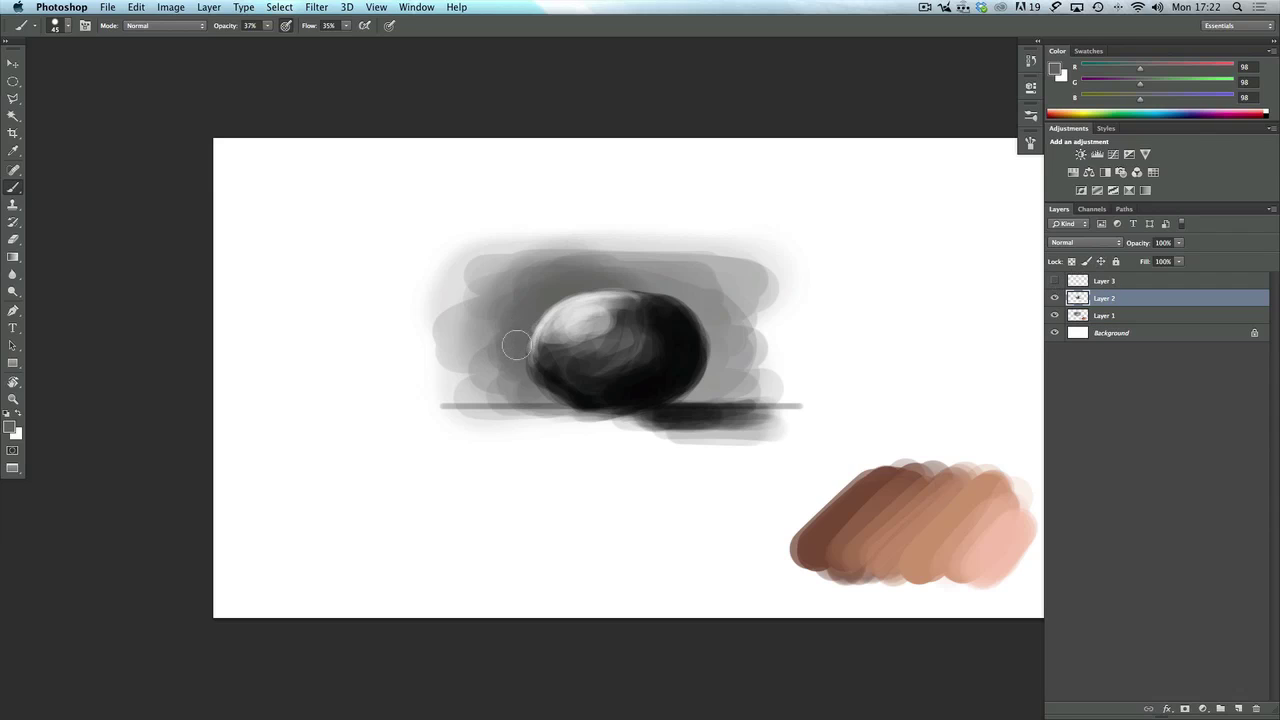
- Sample the light gray from the ball's highlighted upper edge and reduce the brush size to 5 px
{"action": "key", "text": "alt"}
{"action": "left_click", "coordinate": [566, 301]}
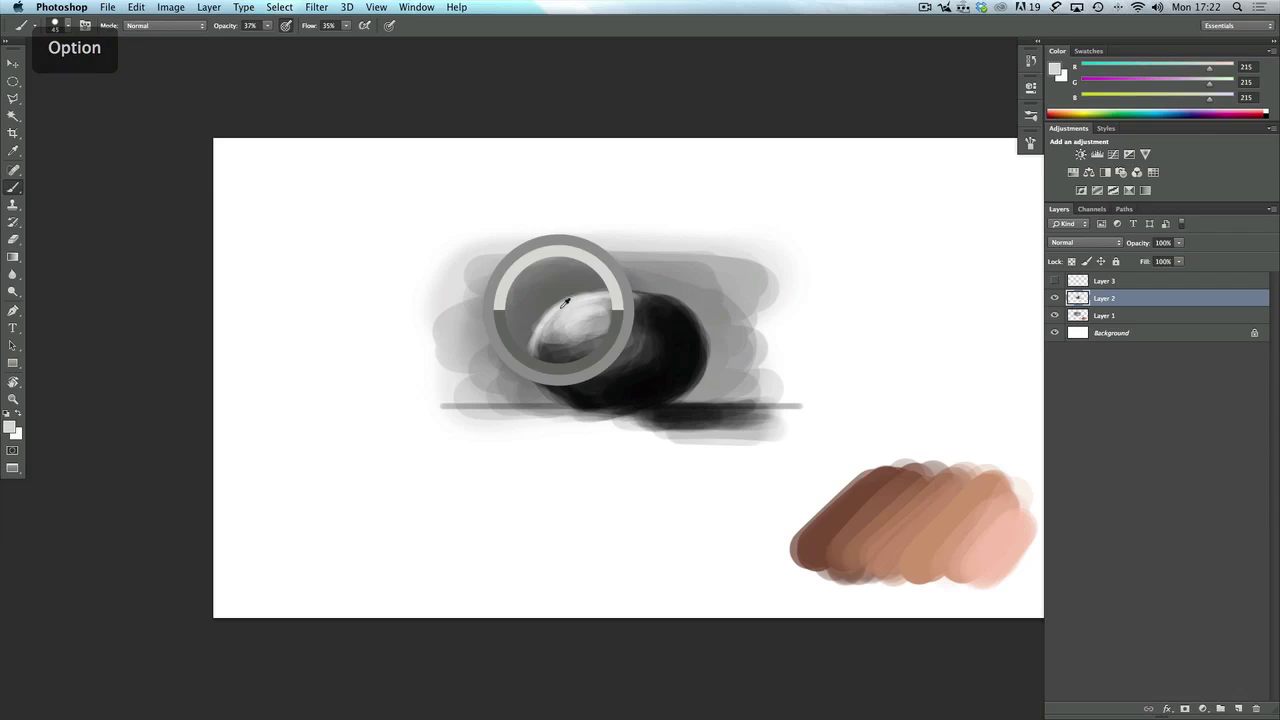
{"action": "scroll", "coordinate": [566, 320], "scroll_direction": "up", "scroll_amount": 4}
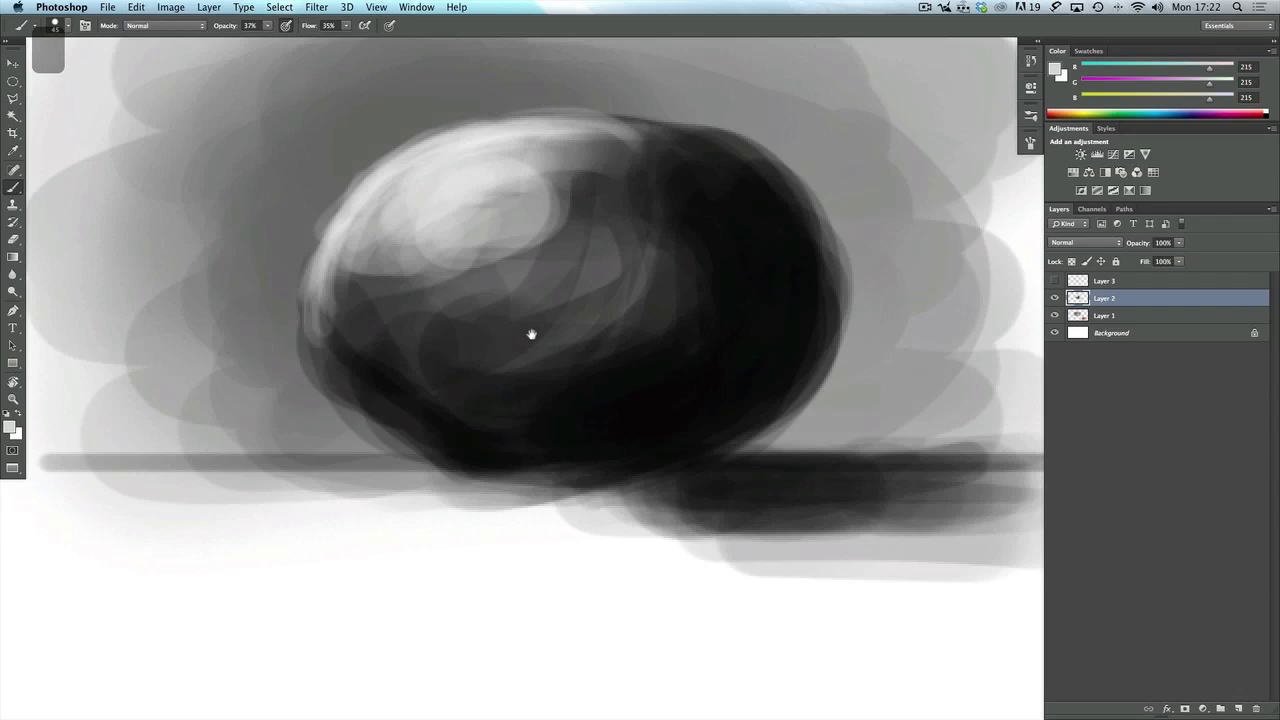
{"action": "mouse_move", "coordinate": [526, 331]}
{"action": "left_mouse_down"}
{"action": "mouse_move", "coordinate": [617, 477]}
{"action": "mouse_move", "coordinate": [667, 489]}
{"action": "left_mouse_up"}
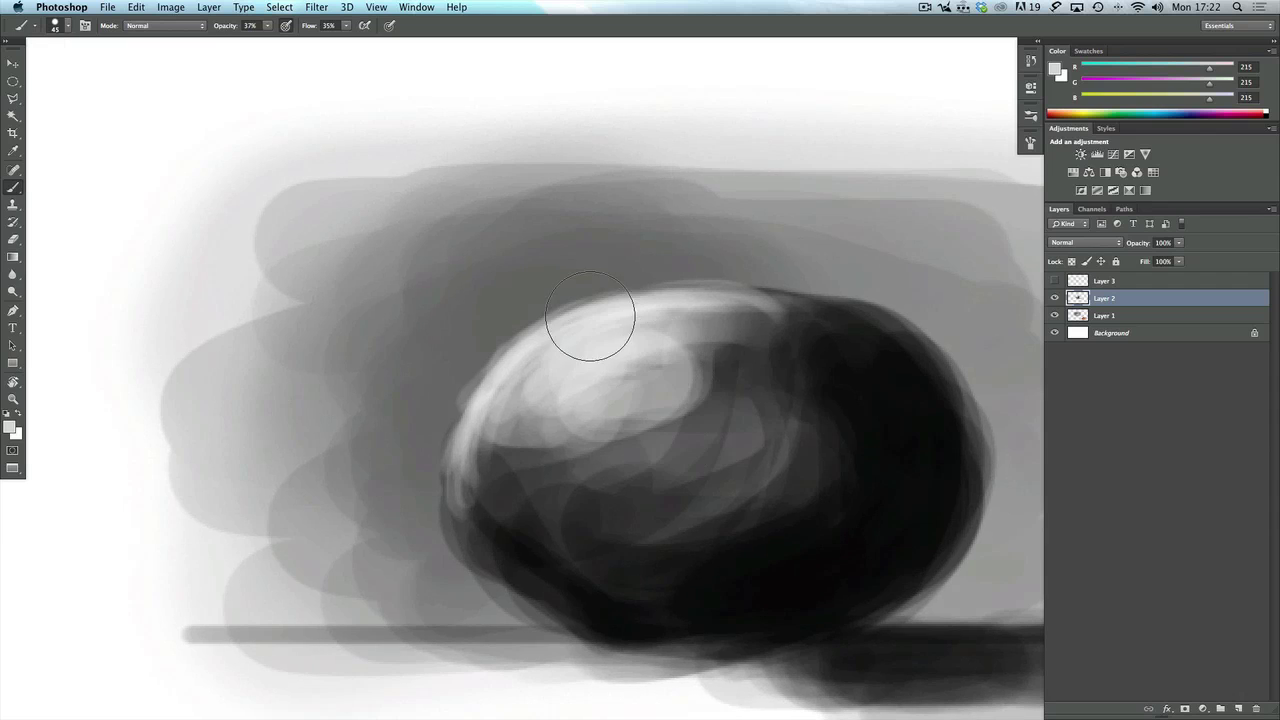
{"action": "key", "text": "bracketleft"}
{"action": "key", "text": "bracketleft"}
{"action": "key", "text": "bracketleft"}
{"action": "key", "text": "bracketleft"}
{"action": "key", "text": "bracketleft"}
{"action": "key", "text": "bracketleft"}
{"action": "key", "text": "bracketleft"}
{"action": "key", "text": "bracketleft"}
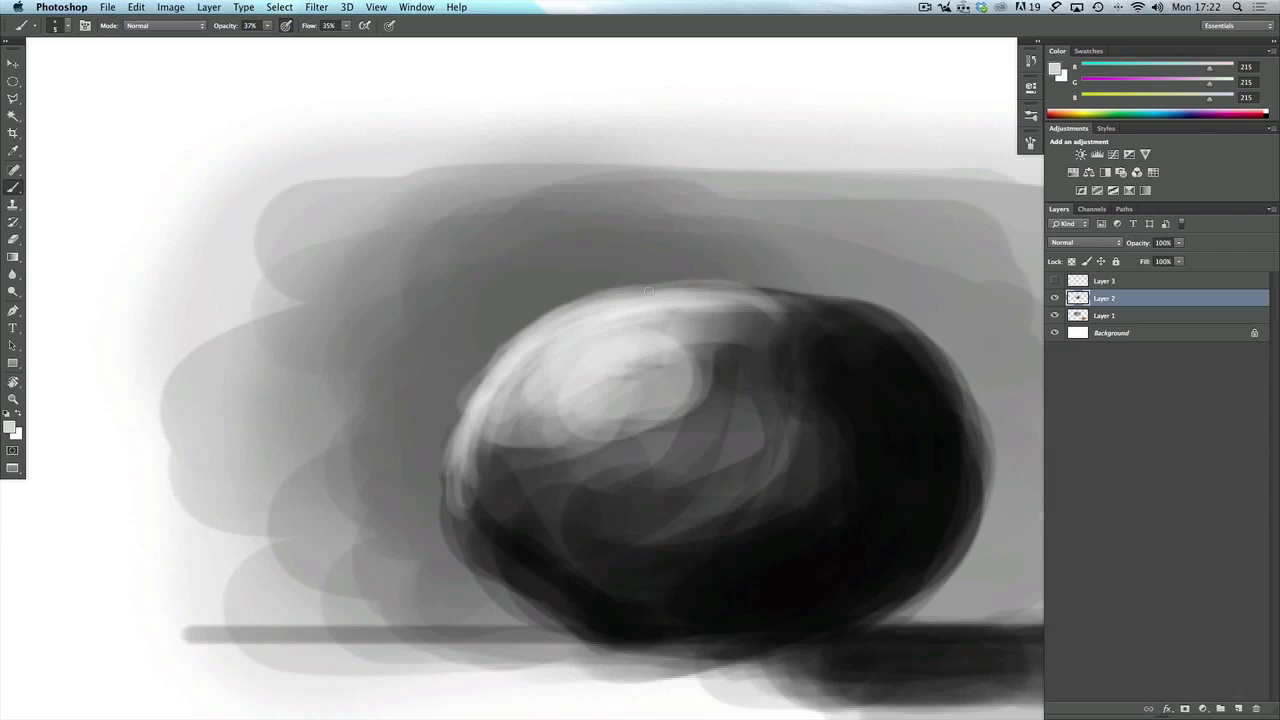
- Refine the ball's outline with thin light gray strokes along its left and upper edges, reducing the brush to 2 px for the finest lines
{"action": "left_click_drag", "start_coordinate": [648, 291], "coordinate": [718, 286]}
{"action": "mouse_move", "coordinate": [492, 368]}
{"action": "left_mouse_down"}
{"action": "mouse_move", "coordinate": [480, 390]}
{"action": "mouse_move", "coordinate": [505, 350]}
{"action": "mouse_move", "coordinate": [460, 415]}
{"action": "mouse_move", "coordinate": [486, 374]}
{"action": "left_mouse_up"}
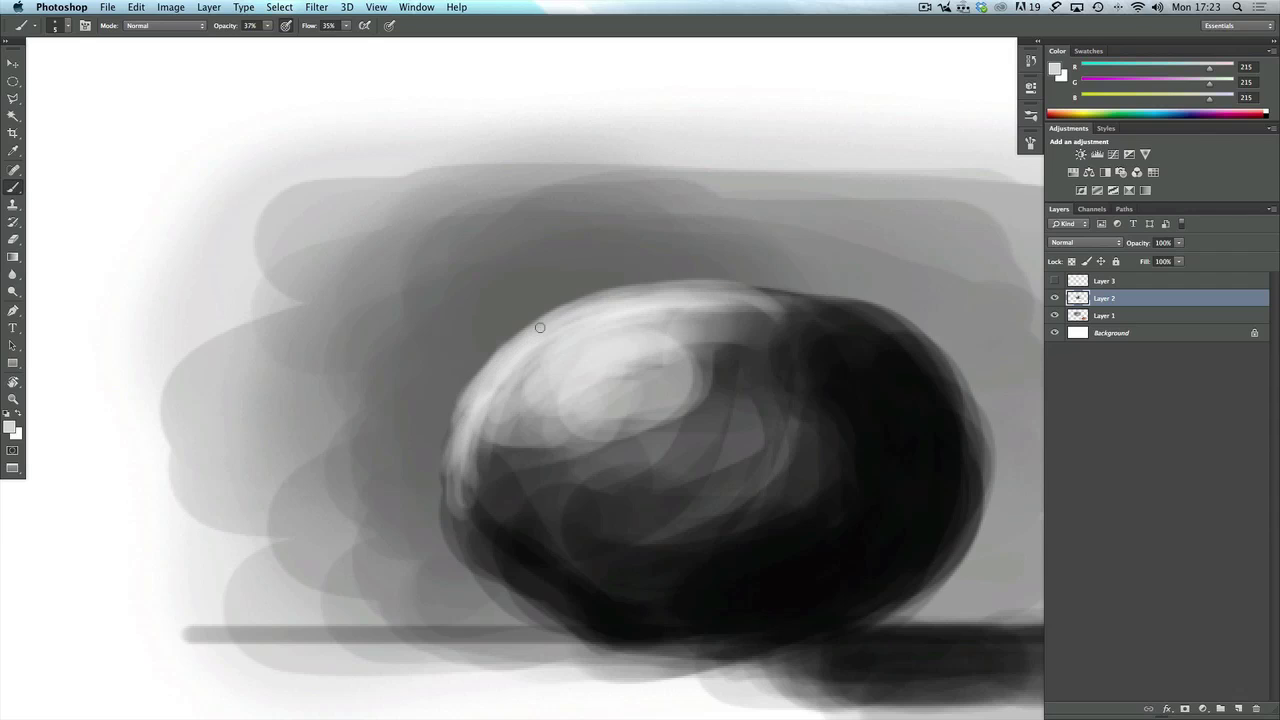
{"action": "left_click_drag", "start_coordinate": [576, 300], "coordinate": [617, 290]}
{"action": "mouse_move", "coordinate": [459, 413]}
{"action": "left_mouse_down"}
{"action": "mouse_move", "coordinate": [440, 511]}
{"action": "mouse_move", "coordinate": [451, 547]}
{"action": "mouse_move", "coordinate": [441, 505]}
{"action": "mouse_move", "coordinate": [456, 544]}
{"action": "mouse_move", "coordinate": [445, 539]}
{"action": "mouse_move", "coordinate": [465, 436]}
{"action": "left_mouse_up"}
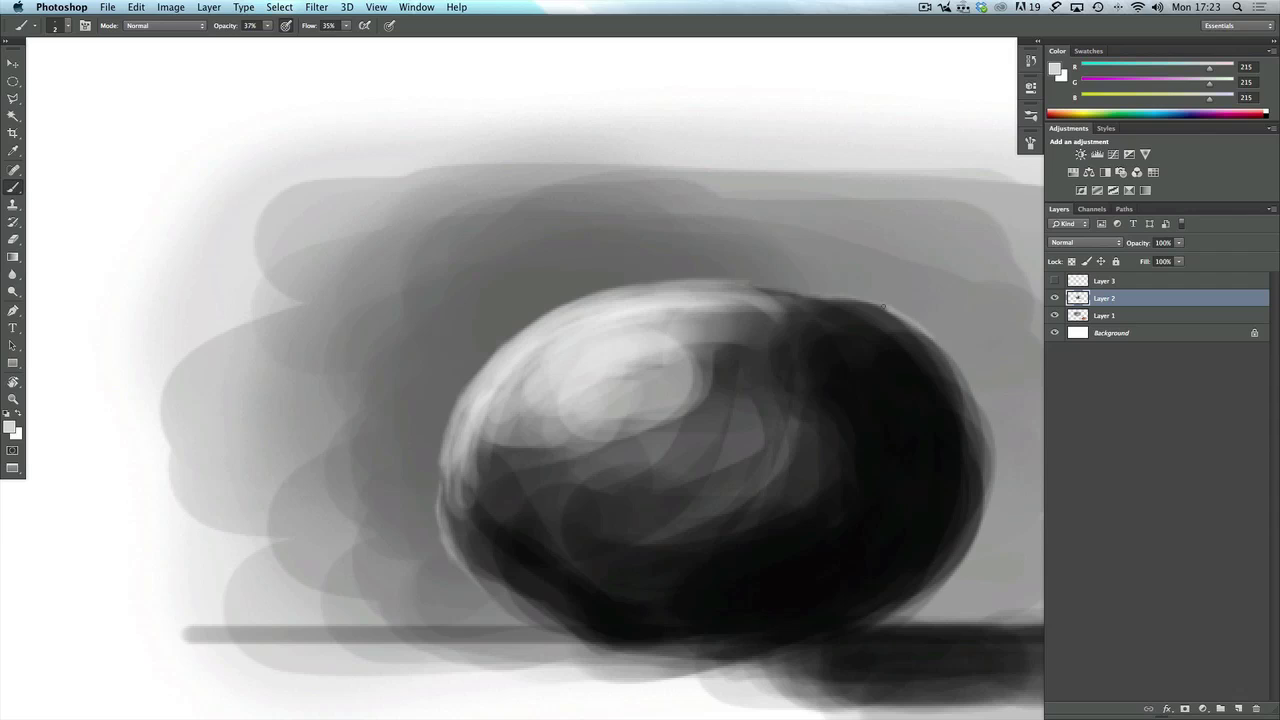
{"action": "mouse_move", "coordinate": [836, 298]}
{"action": "left_mouse_down"}
{"action": "mouse_move", "coordinate": [885, 313]}
{"action": "mouse_move", "coordinate": [760, 287]}
{"action": "left_mouse_up"}
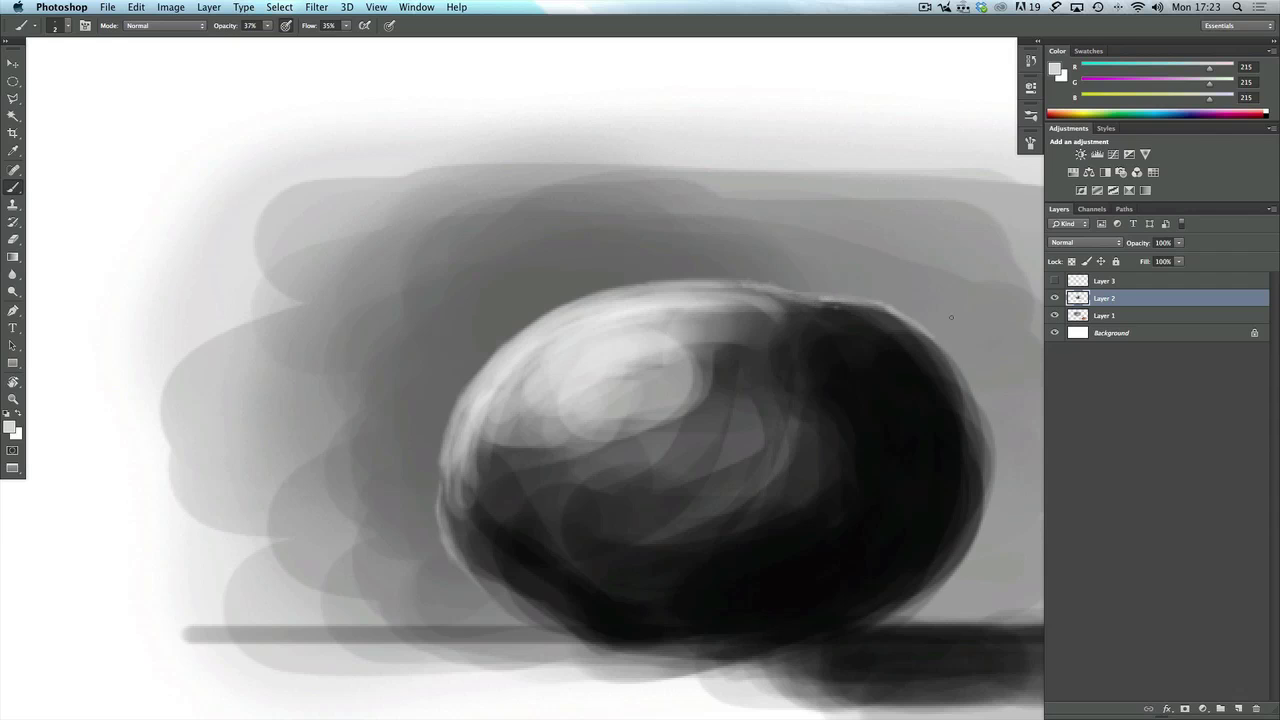
- Add a new layer above Layer 2 and paint light gray strokes along the ground line across the ball's base
{"action": "mouse_move", "coordinate": [809, 543]}
{"action": "left_mouse_down"}
{"action": "mouse_move", "coordinate": [666, 380]}
{"action": "mouse_move", "coordinate": [631, 397]}
{"action": "mouse_move", "coordinate": [642, 428]}
{"action": "left_mouse_up"}
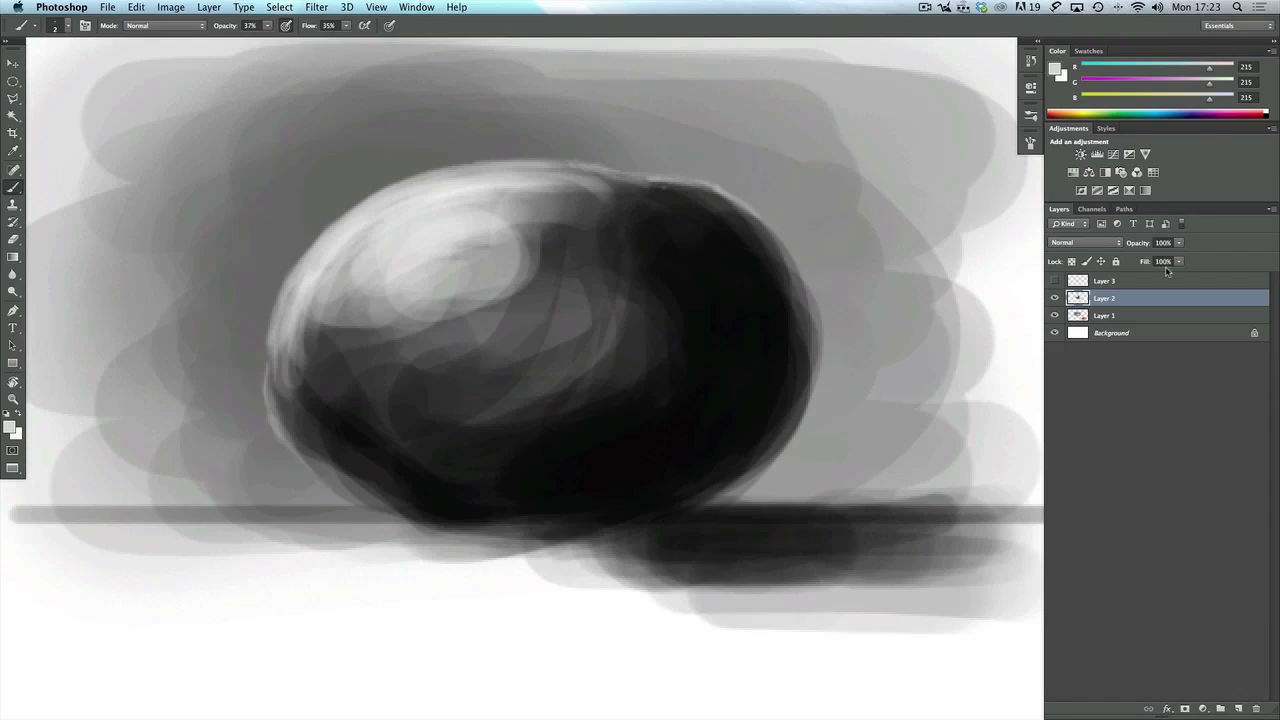
{"action": "left_click", "coordinate": [1238, 708]}
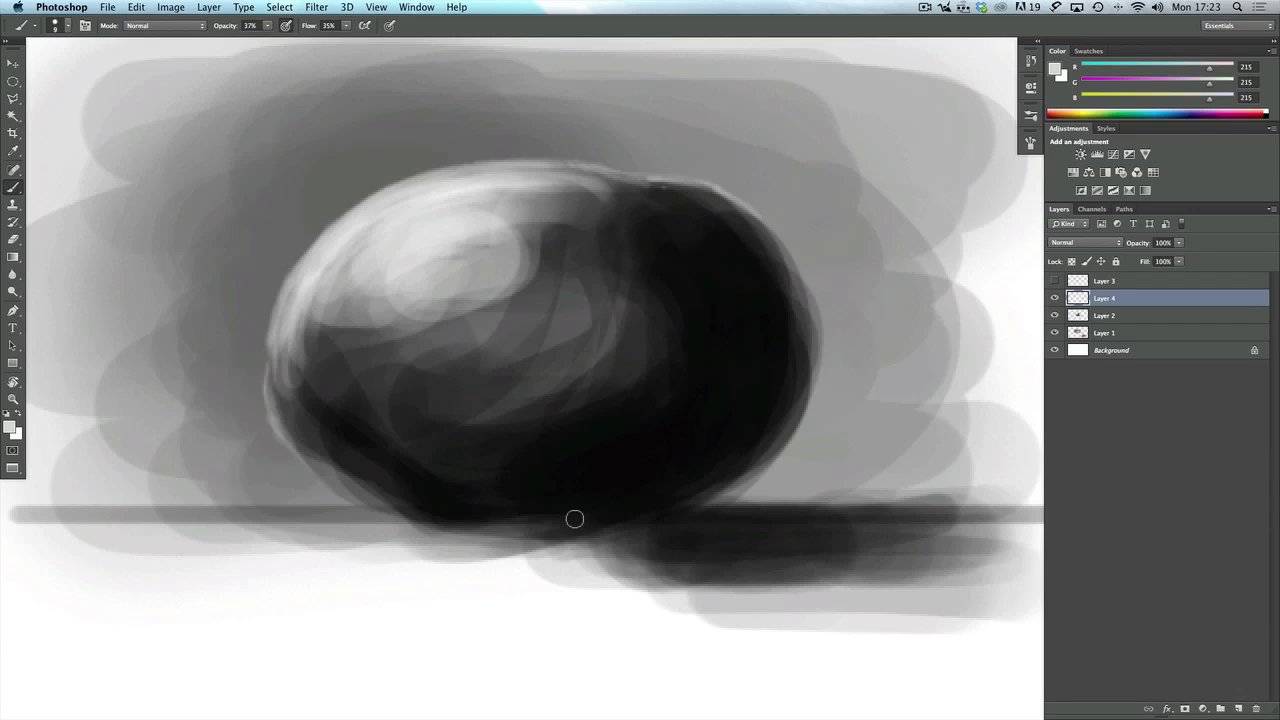
{"action": "left_click_drag", "start_coordinate": [606, 514], "coordinate": [395, 522]}
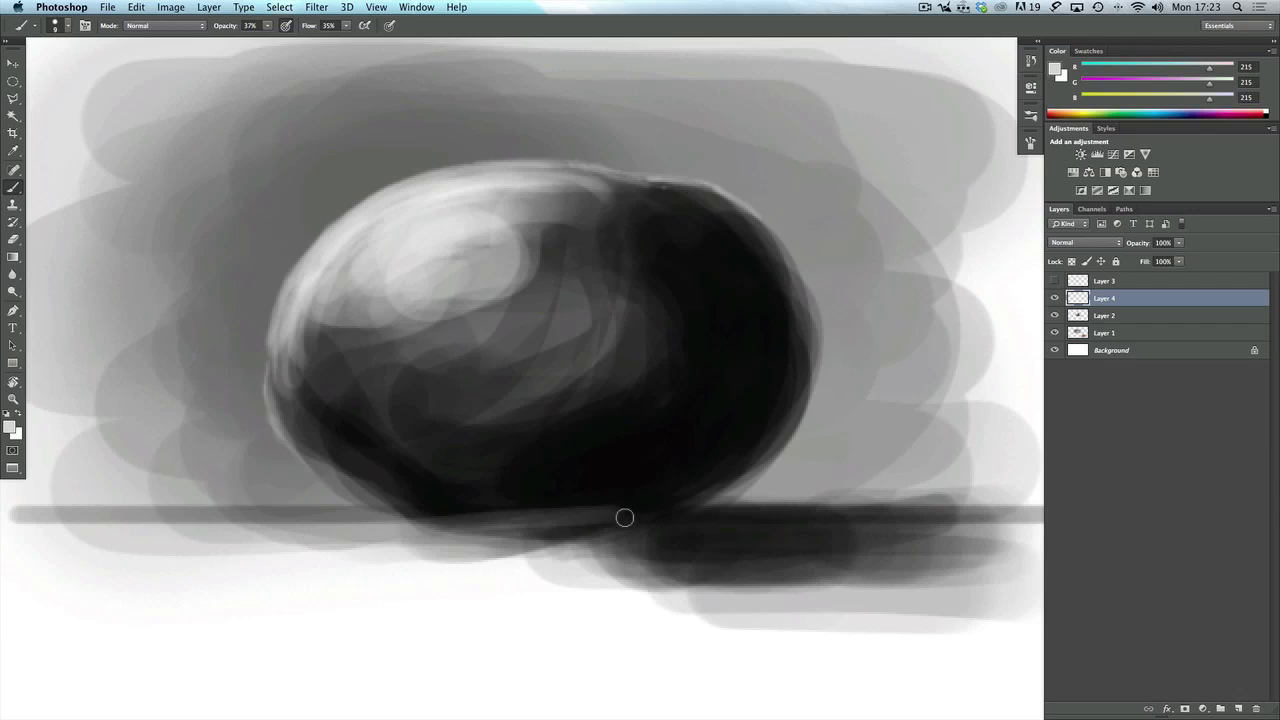
{"action": "left_click_drag", "start_coordinate": [623, 517], "coordinate": [398, 521]}
{"action": "left_click_drag", "start_coordinate": [614, 511], "coordinate": [263, 517]}
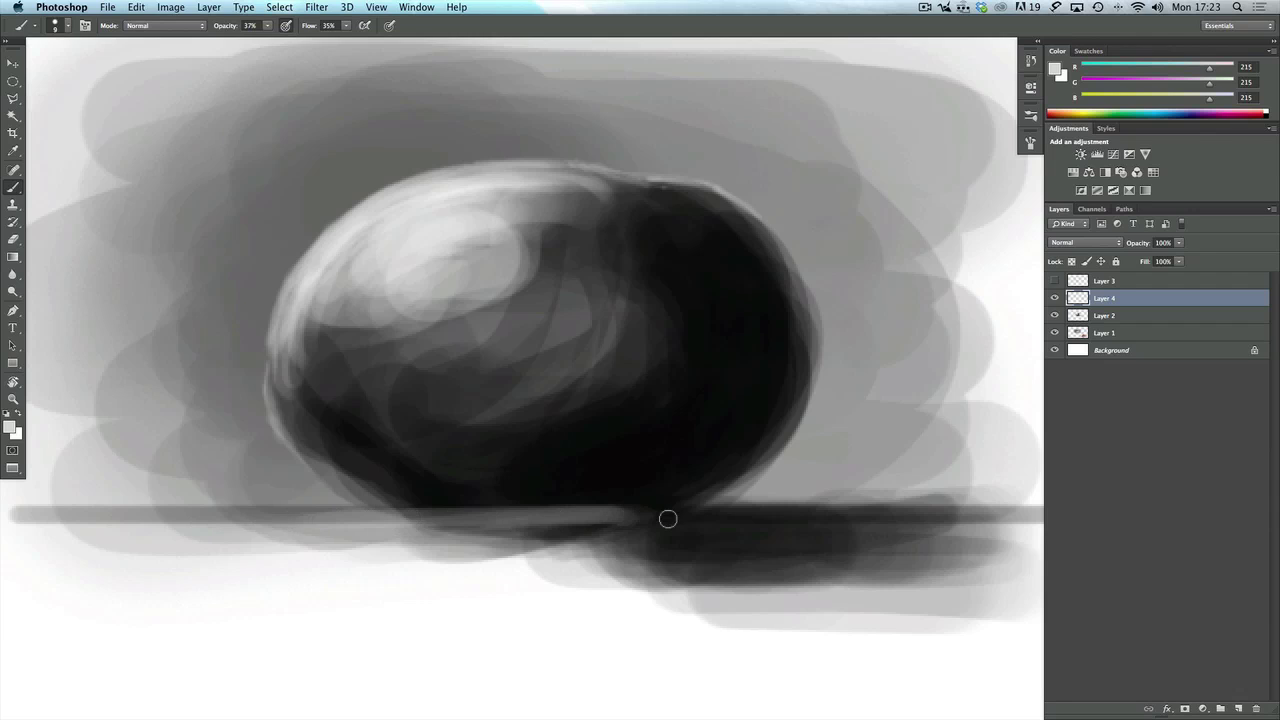
{"action": "left_click_drag", "start_coordinate": [666, 517], "coordinate": [372, 533]}
{"action": "left_click_drag", "start_coordinate": [560, 514], "coordinate": [1028, 500]}
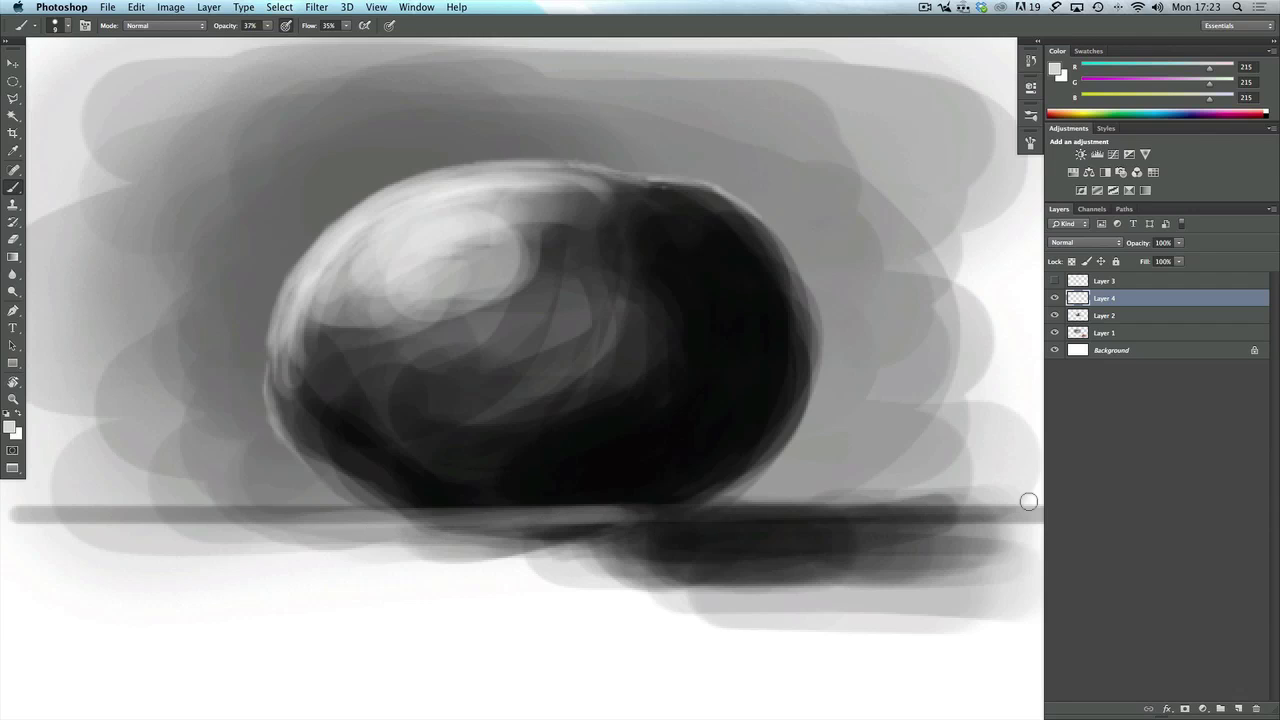
{"action": "left_click_drag", "start_coordinate": [657, 507], "coordinate": [295, 512]}
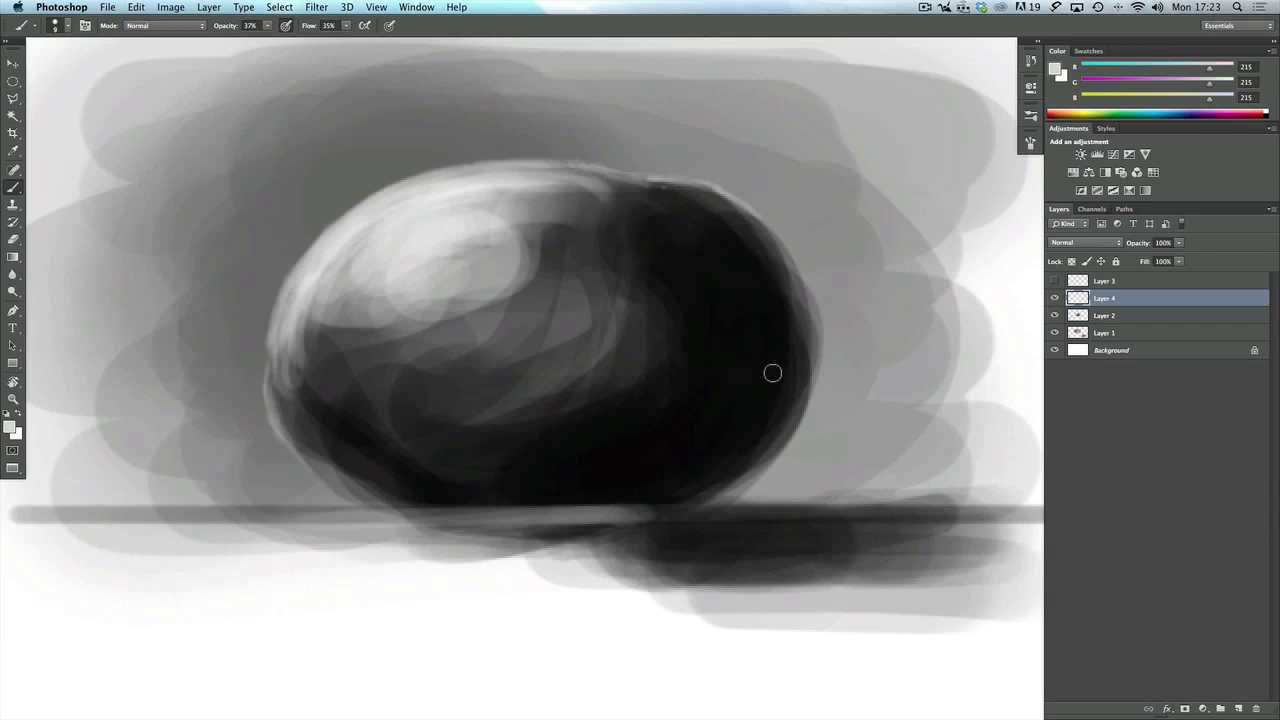
- Paint curved light gray reflected light along the ball's lower right edge, varying the brush size up to 20 px
{"action": "key", "text": "super+minus"}
{"action": "key", "text": "super+minus"}
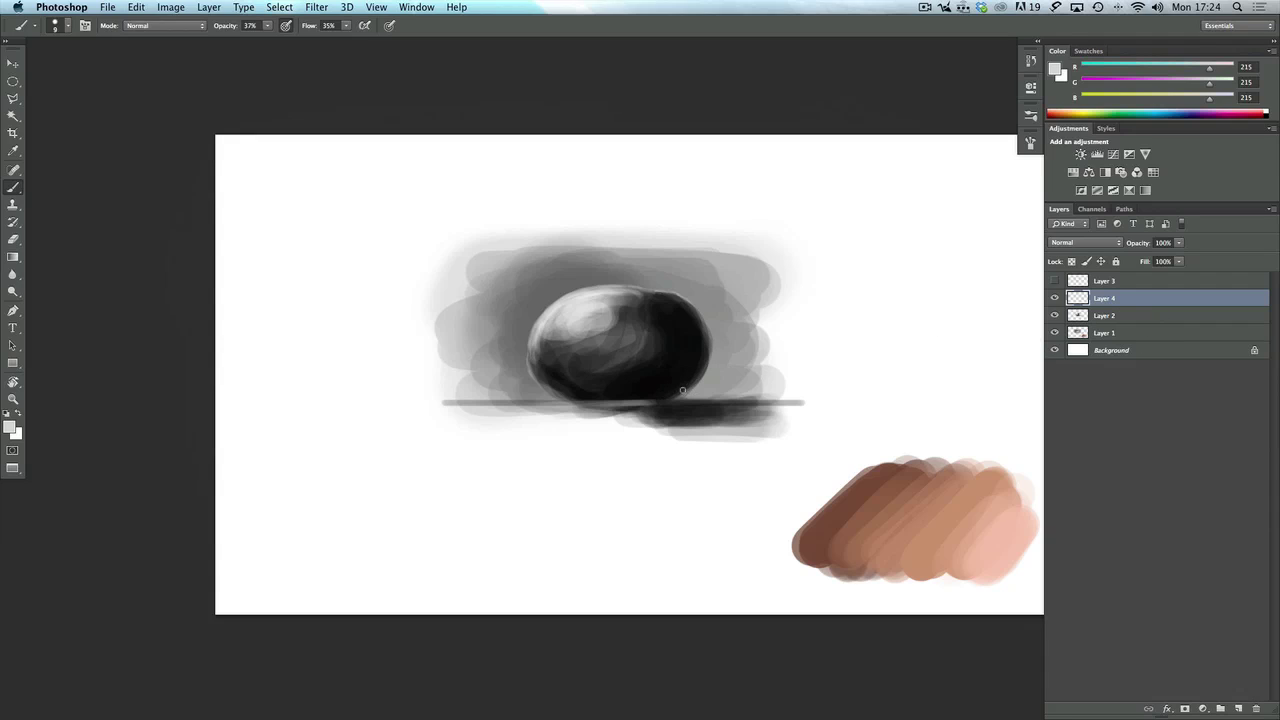
{"action": "key", "text": "bracketright"}
{"action": "key", "text": "bracketright"}
{"action": "left_click_drag", "start_coordinate": [643, 394], "coordinate": [687, 377]}
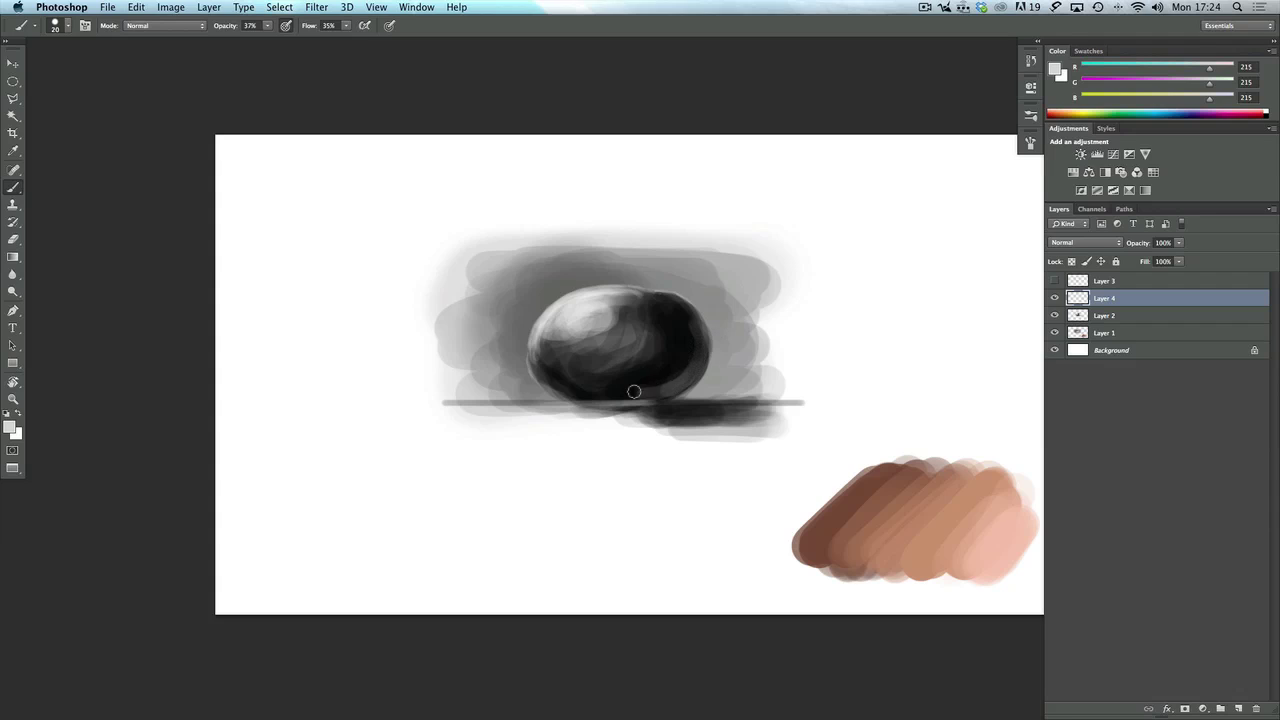
{"action": "left_click_drag", "start_coordinate": [646, 389], "coordinate": [697, 343]}
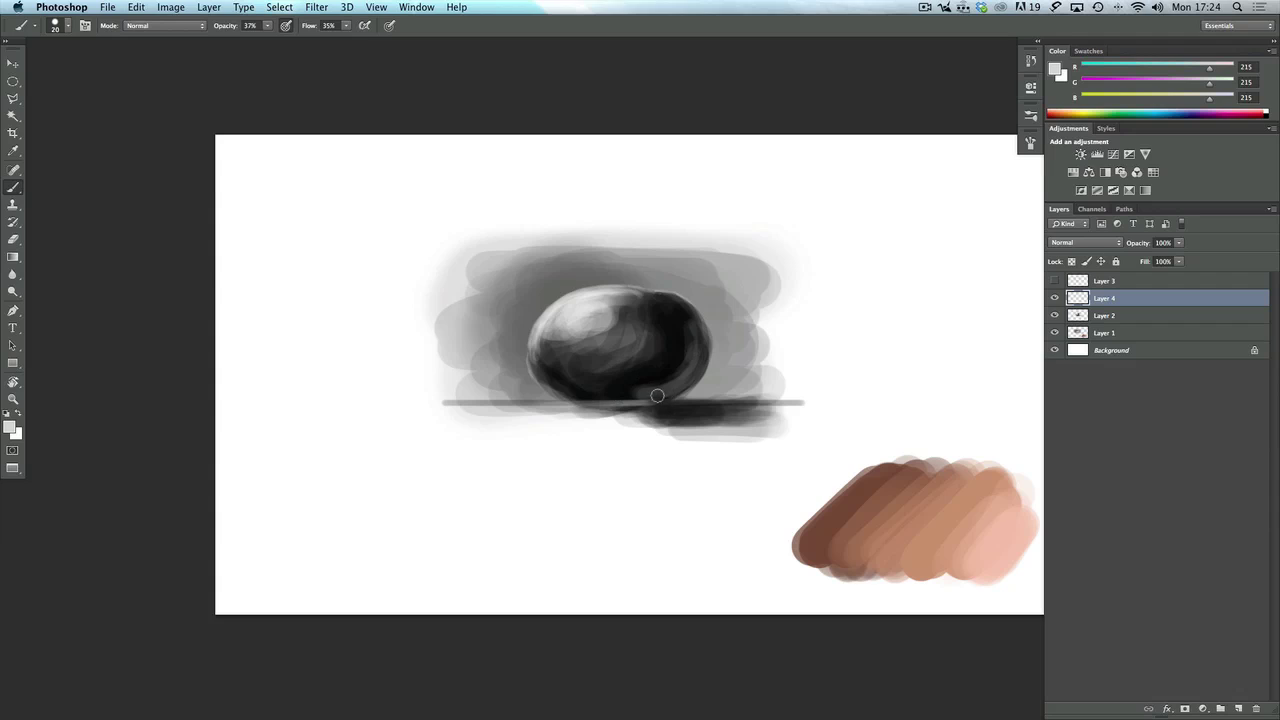
{"action": "key", "text": "bracketleft"}
{"action": "key", "text": "bracketleft"}
{"action": "key", "text": "bracketleft"}
{"action": "mouse_move", "coordinate": [693, 373]}
{"action": "left_mouse_down"}
{"action": "mouse_move", "coordinate": [698, 327]}
{"action": "mouse_move", "coordinate": [698, 340]}
{"action": "mouse_move", "coordinate": [737, 338]}
{"action": "mouse_move", "coordinate": [706, 362]}
{"action": "mouse_move", "coordinate": [698, 351]}
{"action": "mouse_move", "coordinate": [674, 384]}
{"action": "mouse_move", "coordinate": [696, 347]}
{"action": "mouse_move", "coordinate": [675, 378]}
{"action": "mouse_move", "coordinate": [693, 372]}
{"action": "mouse_move", "coordinate": [695, 340]}
{"action": "mouse_move", "coordinate": [670, 385]}
{"action": "mouse_move", "coordinate": [636, 398]}
{"action": "left_mouse_up"}
{"action": "key", "text": "bracketright"}
- Lower the fill of Layer 4 to 42% to soften the reflected light, and deselect the layer
{"action": "left_click", "coordinate": [1178, 262]}
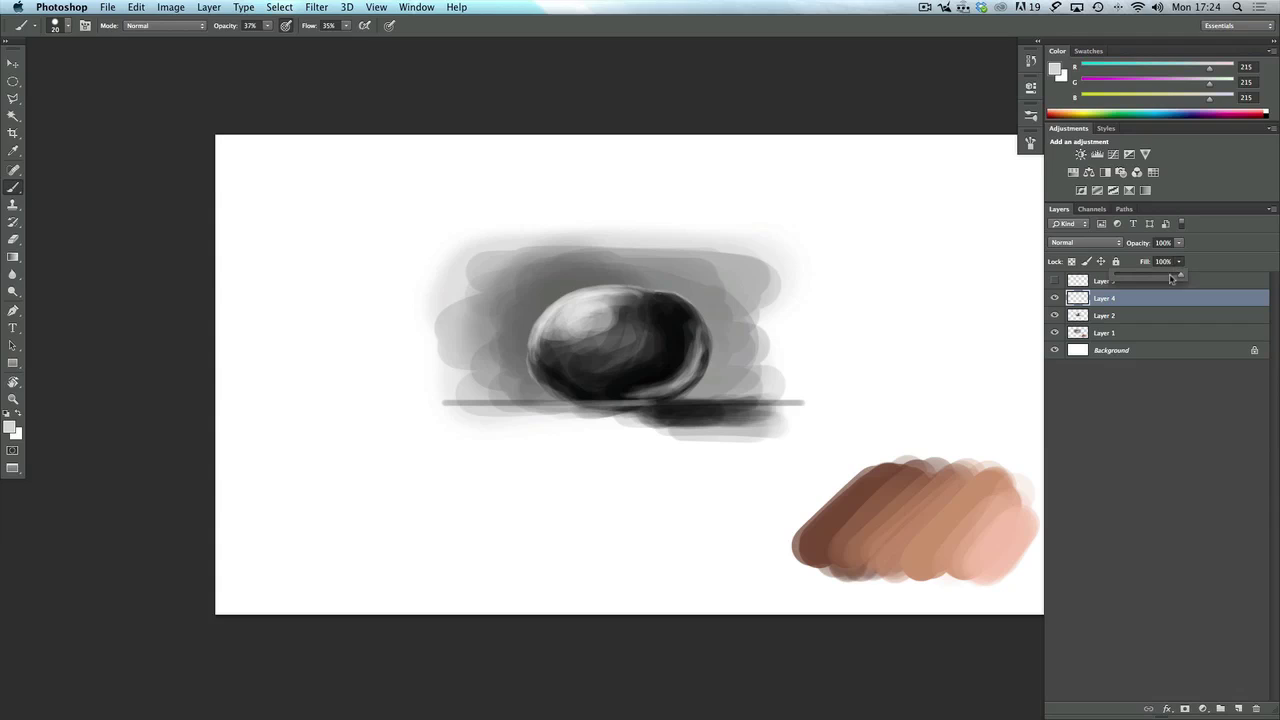
{"action": "left_click_drag", "start_coordinate": [1180, 276], "coordinate": [1138, 282]}
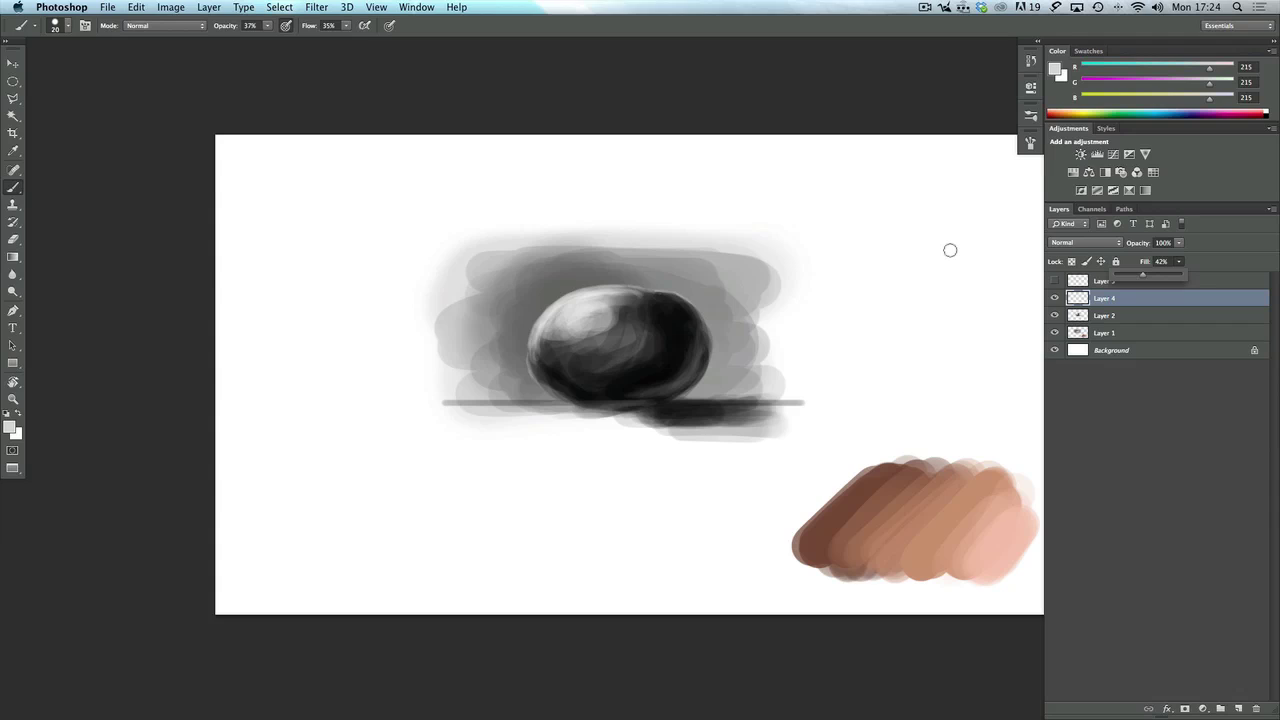
{"action": "left_click", "coordinate": [1128, 401]}
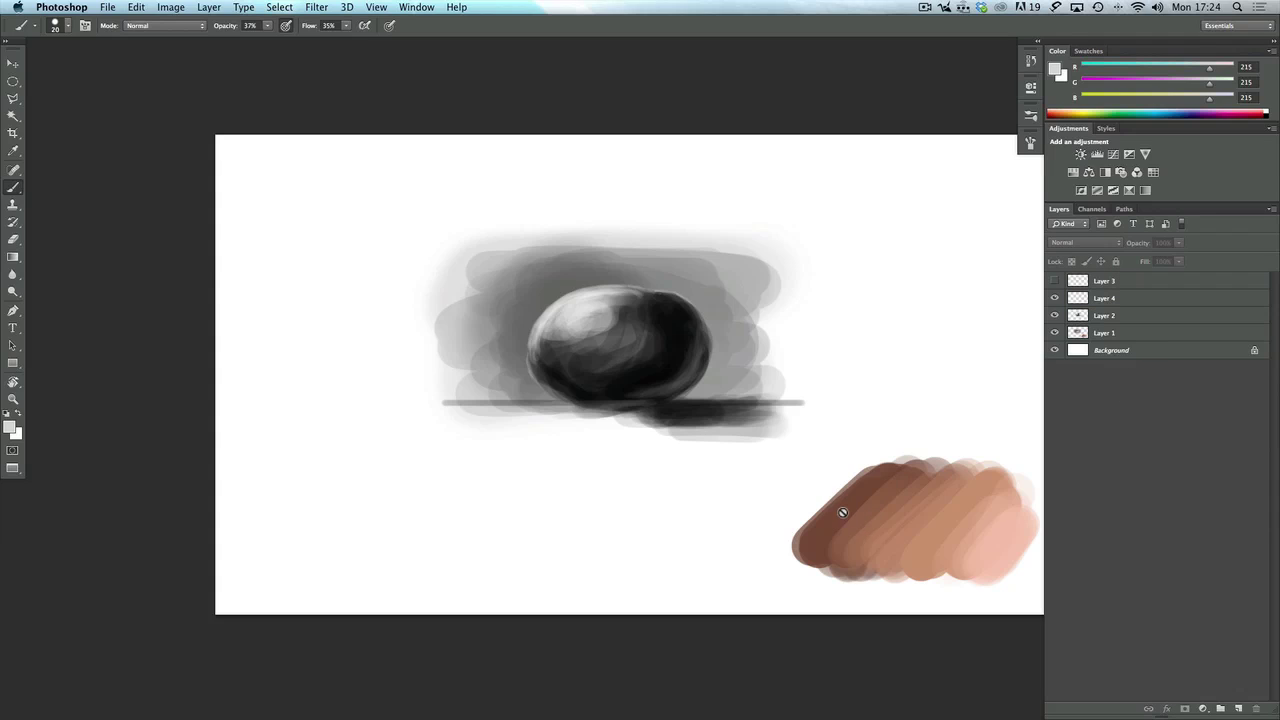
- Show the outline layer, Layer 3, and make it active
{"action": "left_click", "coordinate": [1055, 285]}
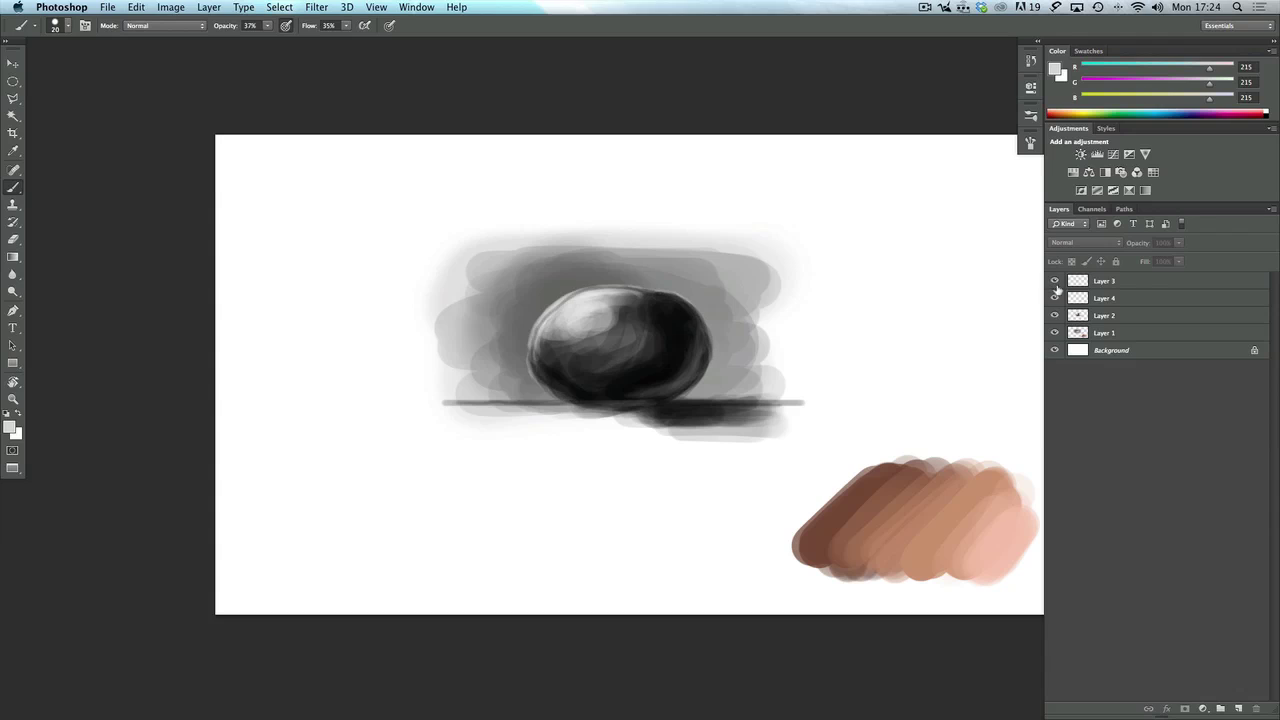
{"action": "left_click", "coordinate": [1108, 287]}
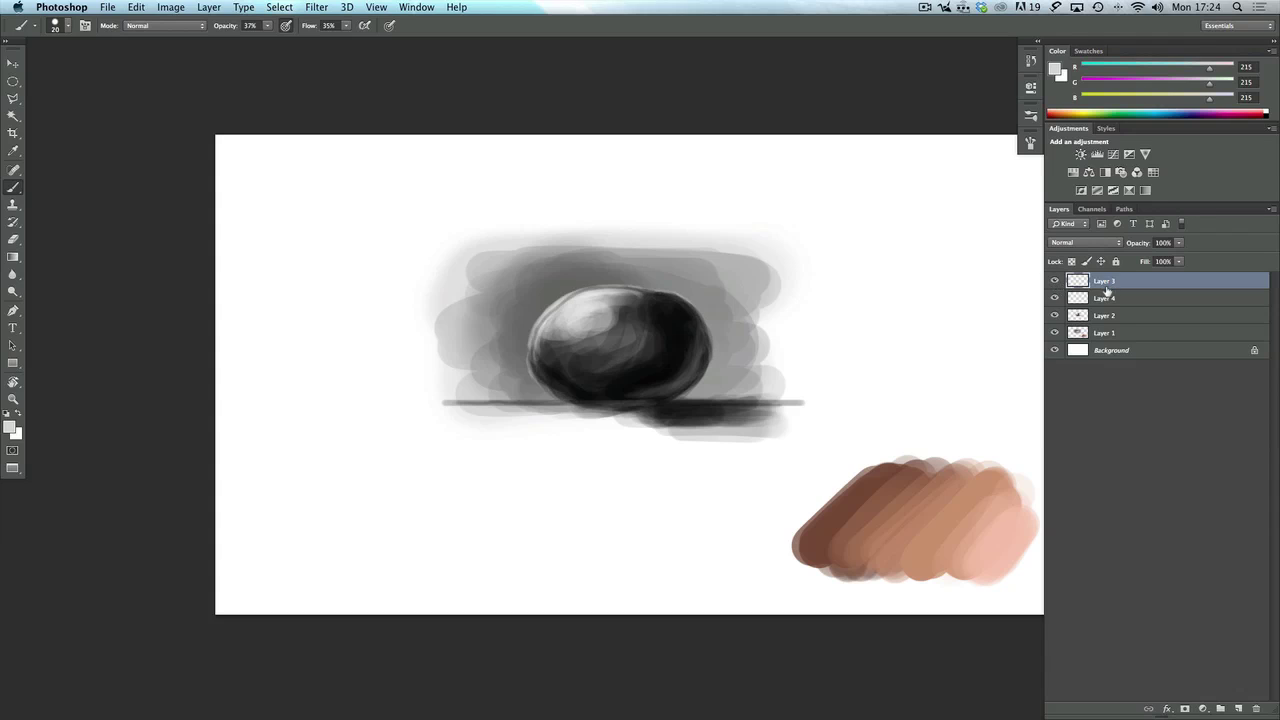
{"action": "key", "text": "m"}
{"action": "left_click_drag", "start_coordinate": [803, 440], "coordinate": [408, 249]}
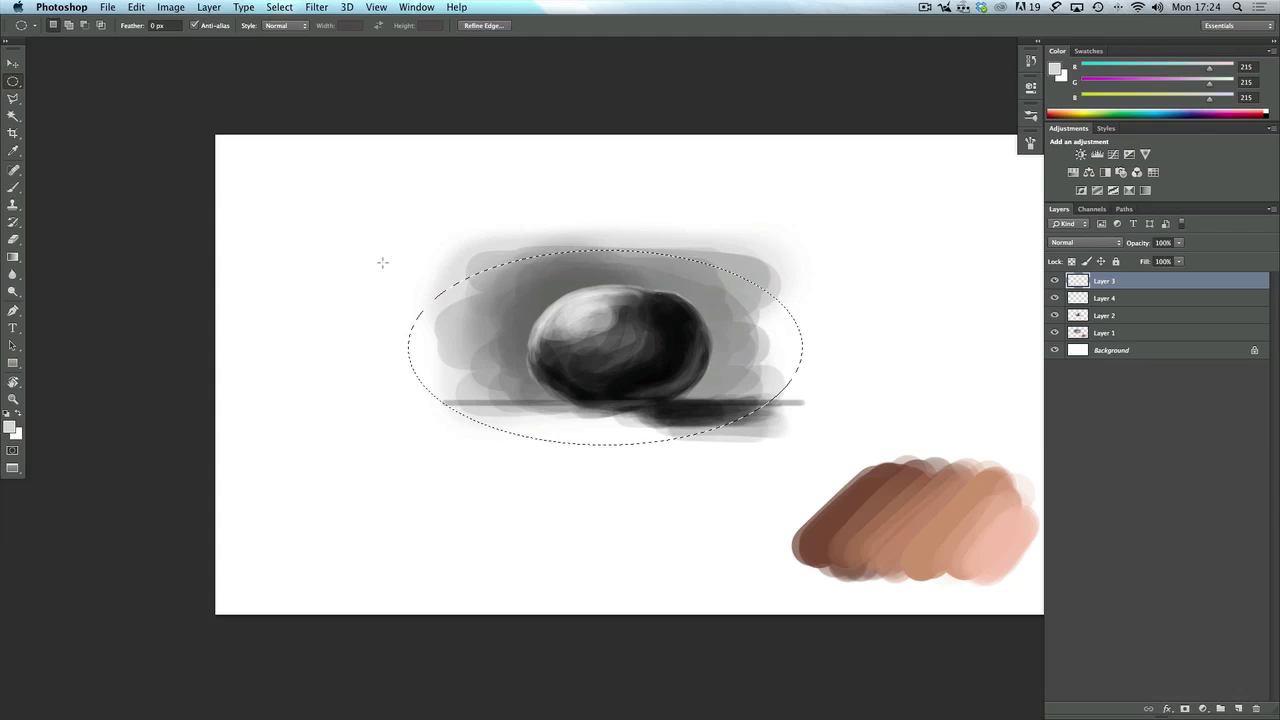
{"action": "key", "text": "super+d"}
{"action": "left_click", "coordinate": [1055, 281]}
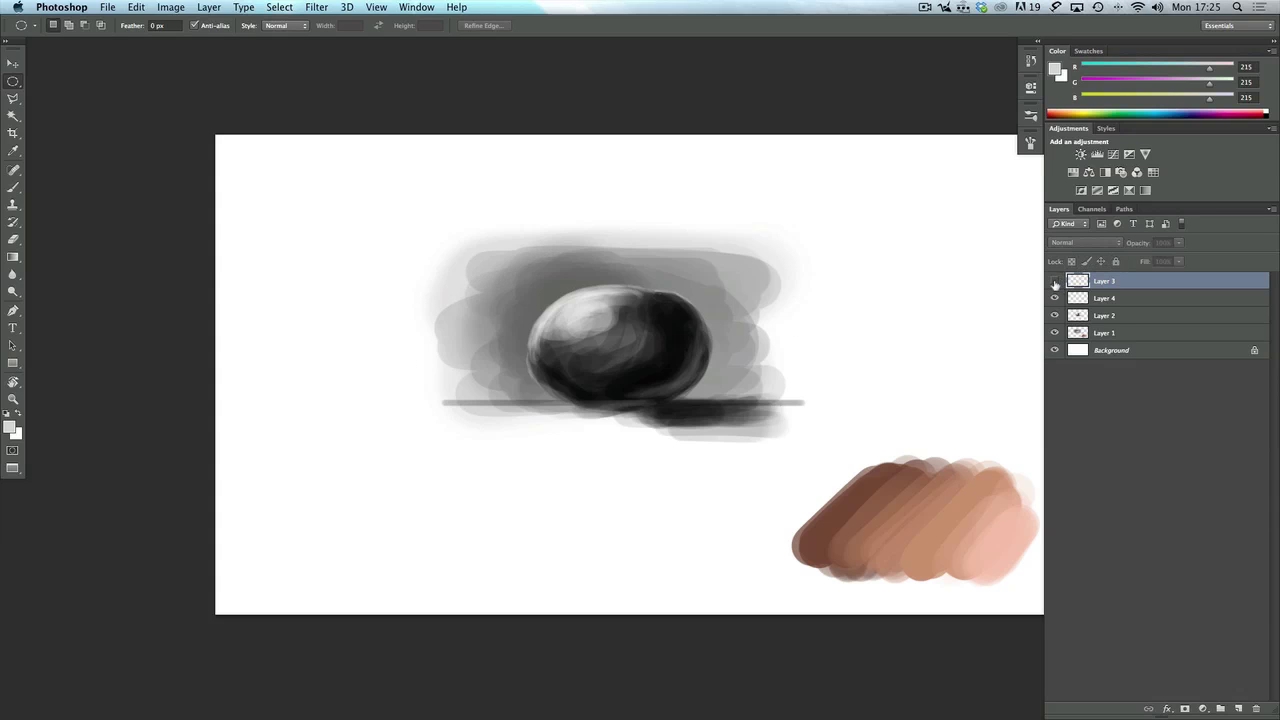
{"action": "left_click", "coordinate": [1055, 281]}
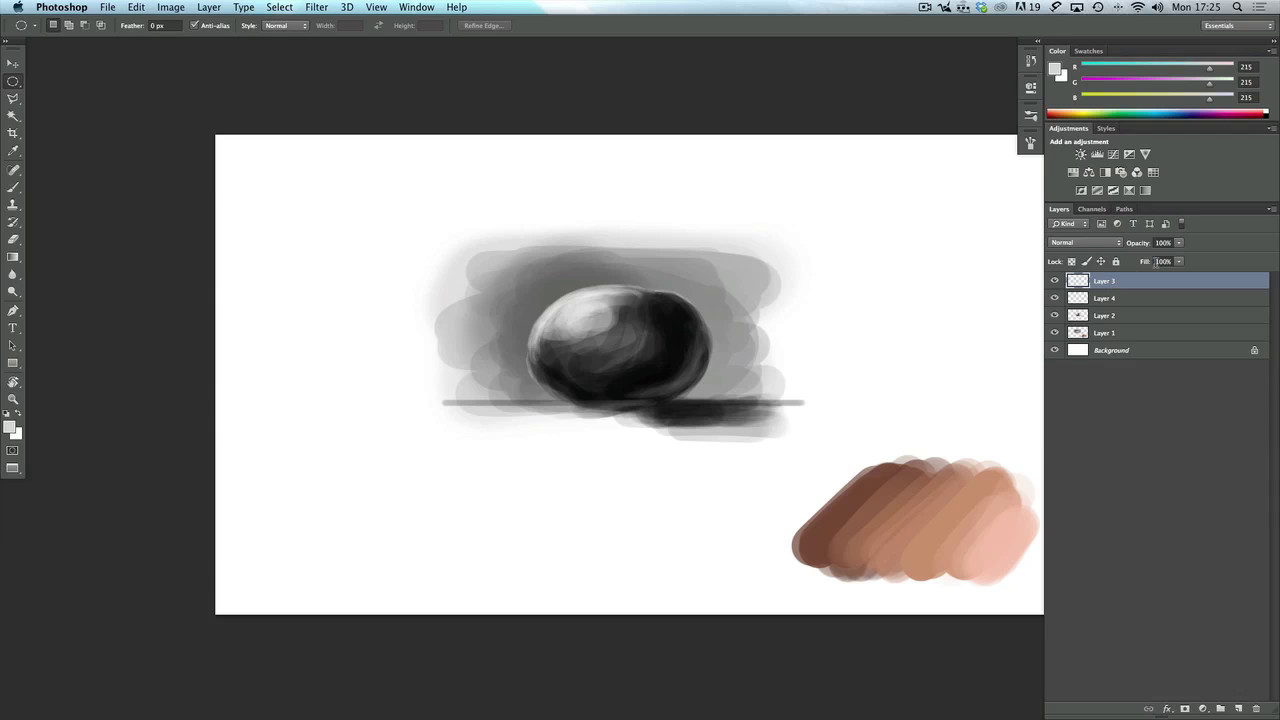
- Switch to the Brush tool, sample the dark brown from the skin tone swatch, and enlarge the brush to 35 px
{"action": "key", "text": "super+equal"}
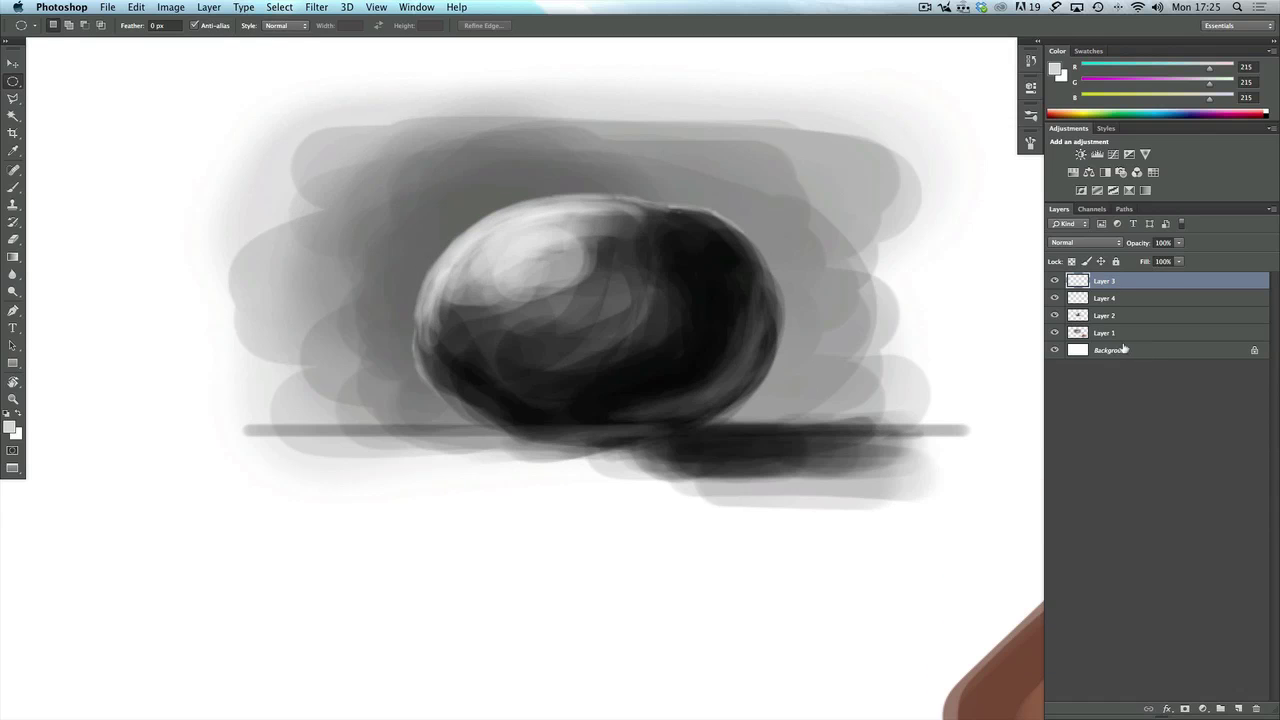
{"action": "scroll", "coordinate": [711, 497], "scroll_direction": "right", "scroll_amount": 5}
{"action": "scroll", "coordinate": [711, 497], "scroll_direction": "down", "scroll_amount": 2}
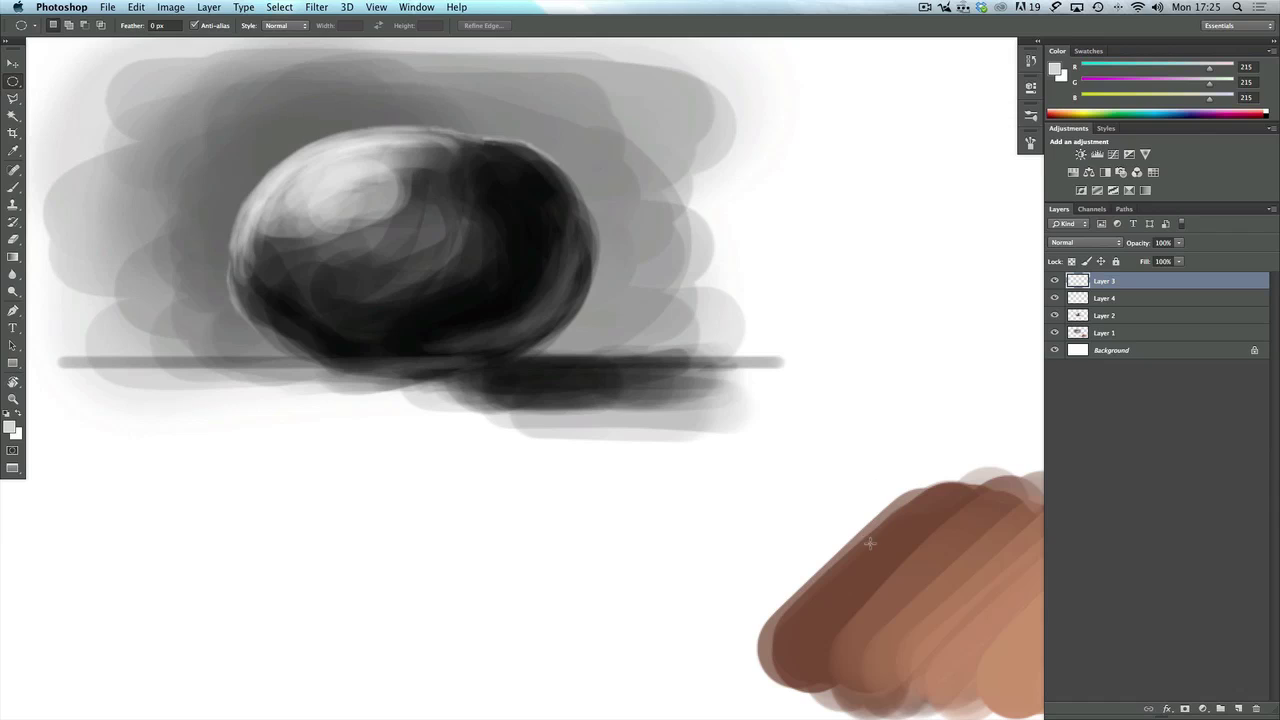
{"action": "key", "text": "alt"}
{"action": "key", "text": "b"}
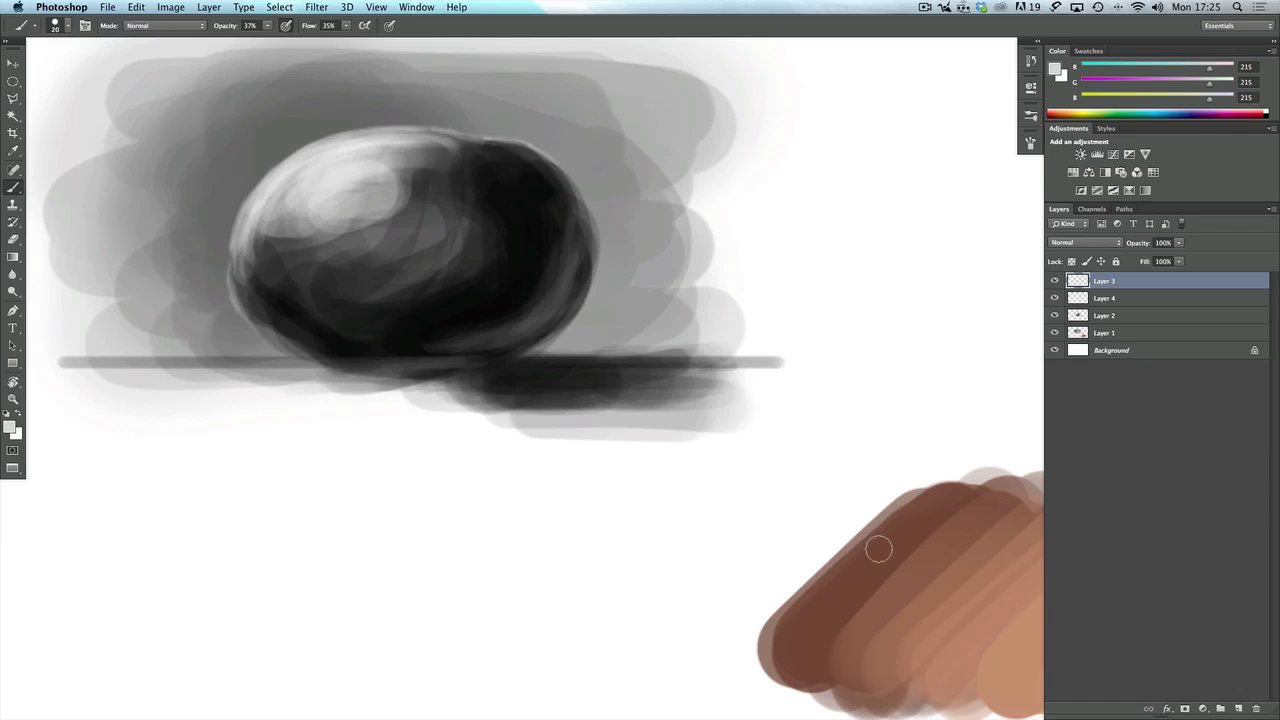
{"action": "key", "text": "alt"}
{"action": "left_click", "coordinate": [884, 547], "text": "alt"}
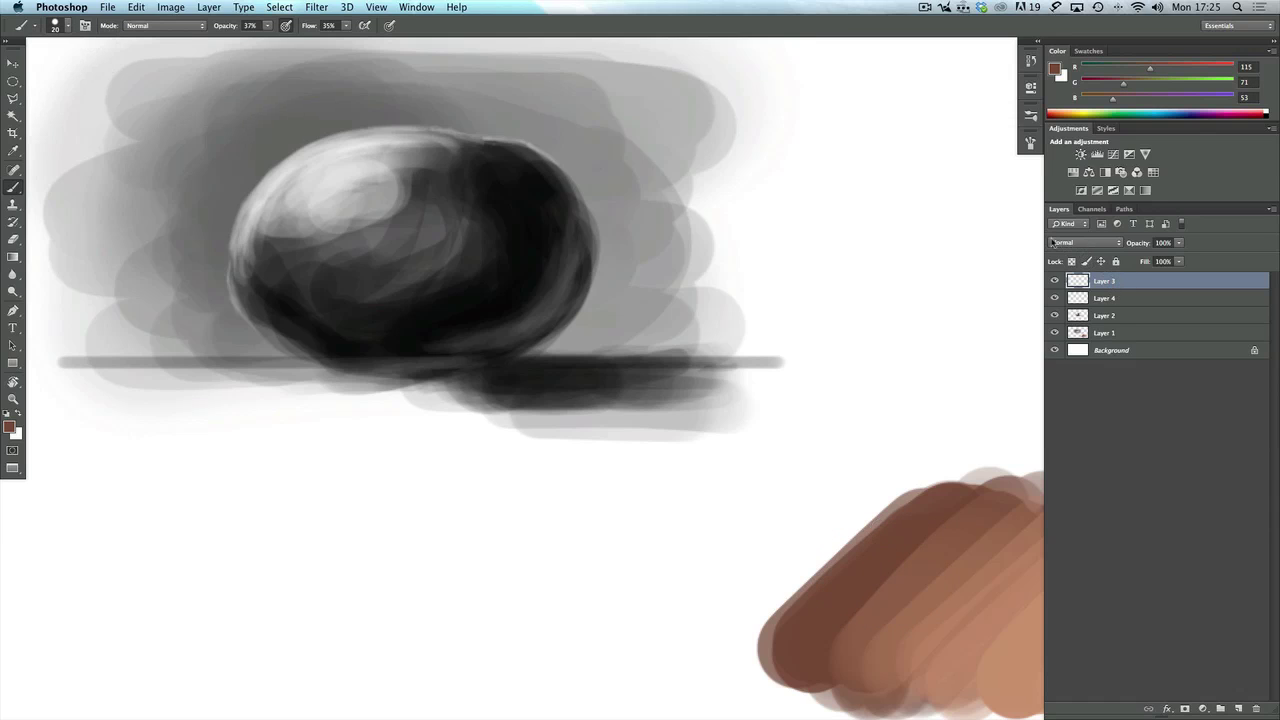
{"action": "key", "text": "bracketright"}
{"action": "key", "text": "bracketright"}
{"action": "key", "text": "bracketright"}
- Paint overlapping dark brown strokes over the whole ball on Layer 3
{"action": "mouse_move", "coordinate": [449, 277]}
{"action": "left_mouse_down"}
{"action": "mouse_move", "coordinate": [483, 273]}
{"action": "mouse_move", "coordinate": [371, 290]}
{"action": "mouse_move", "coordinate": [404, 306]}
{"action": "mouse_move", "coordinate": [456, 280]}
{"action": "mouse_move", "coordinate": [292, 227]}
{"action": "mouse_move", "coordinate": [348, 277]}
{"action": "mouse_move", "coordinate": [339, 187]}
{"action": "mouse_move", "coordinate": [306, 247]}
{"action": "mouse_move", "coordinate": [308, 180]}
{"action": "mouse_move", "coordinate": [485, 161]}
{"action": "mouse_move", "coordinate": [543, 190]}
{"action": "mouse_move", "coordinate": [481, 154]}
{"action": "mouse_move", "coordinate": [348, 150]}
{"action": "mouse_move", "coordinate": [283, 187]}
{"action": "mouse_move", "coordinate": [250, 245]}
{"action": "mouse_move", "coordinate": [265, 300]}
{"action": "mouse_move", "coordinate": [304, 327]}
{"action": "mouse_move", "coordinate": [469, 331]}
{"action": "mouse_move", "coordinate": [550, 295]}
{"action": "mouse_move", "coordinate": [566, 228]}
{"action": "mouse_move", "coordinate": [532, 174]}
{"action": "mouse_move", "coordinate": [559, 265]}
{"action": "mouse_move", "coordinate": [519, 278]}
{"action": "mouse_move", "coordinate": [498, 262]}
{"action": "mouse_move", "coordinate": [479, 278]}
{"action": "mouse_move", "coordinate": [467, 208]}
{"action": "mouse_move", "coordinate": [308, 218]}
{"action": "mouse_move", "coordinate": [248, 282]}
{"action": "mouse_move", "coordinate": [298, 324]}
{"action": "mouse_move", "coordinate": [358, 342]}
{"action": "mouse_move", "coordinate": [296, 336]}
{"action": "mouse_move", "coordinate": [516, 330]}
{"action": "mouse_move", "coordinate": [557, 300]}
{"action": "mouse_move", "coordinate": [571, 262]}
{"action": "mouse_move", "coordinate": [562, 295]}
{"action": "mouse_move", "coordinate": [575, 231]}
{"action": "mouse_move", "coordinate": [553, 223]}
{"action": "mouse_move", "coordinate": [514, 255]}
{"action": "mouse_move", "coordinate": [535, 299]}
{"action": "mouse_move", "coordinate": [492, 329]}
{"action": "mouse_move", "coordinate": [508, 303]}
{"action": "left_mouse_up"}
{"action": "mouse_move", "coordinate": [414, 317]}
{"action": "left_mouse_down"}
{"action": "mouse_move", "coordinate": [464, 234]}
{"action": "mouse_move", "coordinate": [356, 229]}
{"action": "mouse_move", "coordinate": [343, 291]}
{"action": "mouse_move", "coordinate": [476, 254]}
{"action": "mouse_move", "coordinate": [373, 200]}
{"action": "mouse_move", "coordinate": [401, 307]}
{"action": "mouse_move", "coordinate": [437, 196]}
{"action": "mouse_move", "coordinate": [458, 193]}
{"action": "mouse_move", "coordinate": [448, 169]}
{"action": "mouse_move", "coordinate": [372, 202]}
{"action": "mouse_move", "coordinate": [474, 160]}
{"action": "mouse_move", "coordinate": [323, 165]}
{"action": "mouse_move", "coordinate": [279, 209]}
{"action": "mouse_move", "coordinate": [352, 162]}
{"action": "mouse_move", "coordinate": [293, 186]}
{"action": "mouse_move", "coordinate": [255, 234]}
{"action": "mouse_move", "coordinate": [244, 266]}
{"action": "mouse_move", "coordinate": [265, 307]}
{"action": "mouse_move", "coordinate": [316, 336]}
{"action": "mouse_move", "coordinate": [387, 313]}
{"action": "mouse_move", "coordinate": [341, 332]}
{"action": "mouse_move", "coordinate": [442, 332]}
{"action": "mouse_move", "coordinate": [506, 306]}
{"action": "mouse_move", "coordinate": [393, 340]}
{"action": "mouse_move", "coordinate": [490, 319]}
{"action": "mouse_move", "coordinate": [552, 275]}
{"action": "mouse_move", "coordinate": [522, 328]}
{"action": "mouse_move", "coordinate": [560, 226]}
{"action": "mouse_move", "coordinate": [570, 249]}
{"action": "mouse_move", "coordinate": [528, 189]}
{"action": "mouse_move", "coordinate": [563, 233]}
{"action": "mouse_move", "coordinate": [543, 184]}
{"action": "mouse_move", "coordinate": [542, 200]}
{"action": "mouse_move", "coordinate": [469, 147]}
{"action": "mouse_move", "coordinate": [538, 211]}
{"action": "mouse_move", "coordinate": [513, 261]}
{"action": "mouse_move", "coordinate": [546, 236]}
{"action": "mouse_move", "coordinate": [565, 266]}
{"action": "mouse_move", "coordinate": [527, 329]}
{"action": "mouse_move", "coordinate": [468, 290]}
{"action": "mouse_move", "coordinate": [466, 231]}
{"action": "mouse_move", "coordinate": [344, 273]}
{"action": "mouse_move", "coordinate": [310, 223]}
{"action": "mouse_move", "coordinate": [321, 192]}
{"action": "mouse_move", "coordinate": [452, 203]}
{"action": "mouse_move", "coordinate": [431, 213]}
{"action": "mouse_move", "coordinate": [379, 184]}
{"action": "mouse_move", "coordinate": [468, 196]}
{"action": "mouse_move", "coordinate": [466, 151]}
{"action": "mouse_move", "coordinate": [489, 154]}
{"action": "mouse_move", "coordinate": [364, 154]}
{"action": "mouse_move", "coordinate": [376, 172]}
{"action": "mouse_move", "coordinate": [345, 167]}
{"action": "mouse_move", "coordinate": [285, 220]}
{"action": "mouse_move", "coordinate": [294, 185]}
{"action": "mouse_move", "coordinate": [290, 222]}
{"action": "mouse_move", "coordinate": [258, 262]}
{"action": "left_mouse_up"}
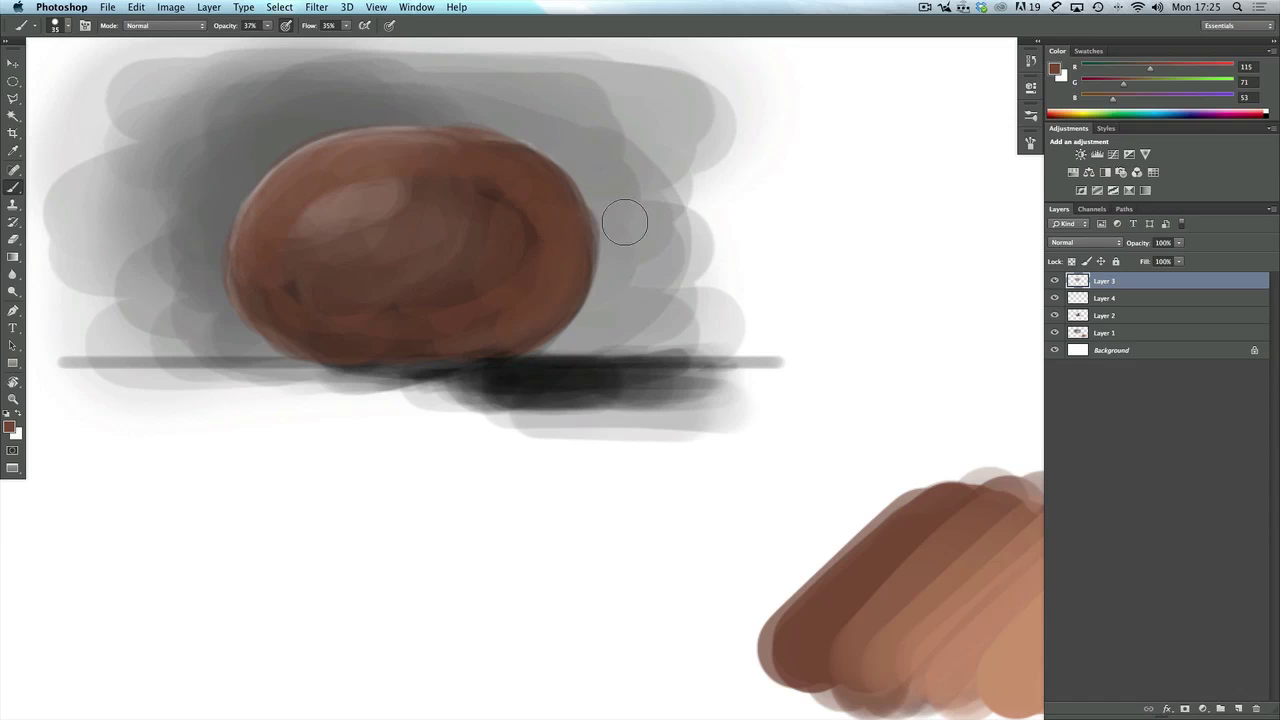
{"action": "mouse_move", "coordinate": [623, 217]}
{"action": "left_mouse_down"}
{"action": "mouse_move", "coordinate": [449, 318]}
{"action": "mouse_move", "coordinate": [382, 332]}
{"action": "mouse_move", "coordinate": [396, 306]}
{"action": "mouse_move", "coordinate": [489, 290]}
{"action": "mouse_move", "coordinate": [482, 219]}
{"action": "mouse_move", "coordinate": [391, 216]}
{"action": "mouse_move", "coordinate": [286, 286]}
{"action": "mouse_move", "coordinate": [284, 243]}
{"action": "mouse_move", "coordinate": [380, 204]}
{"action": "mouse_move", "coordinate": [355, 205]}
{"action": "mouse_move", "coordinate": [474, 235]}
{"action": "mouse_move", "coordinate": [460, 186]}
{"action": "mouse_move", "coordinate": [492, 304]}
{"action": "mouse_move", "coordinate": [453, 302]}
{"action": "left_mouse_up"}
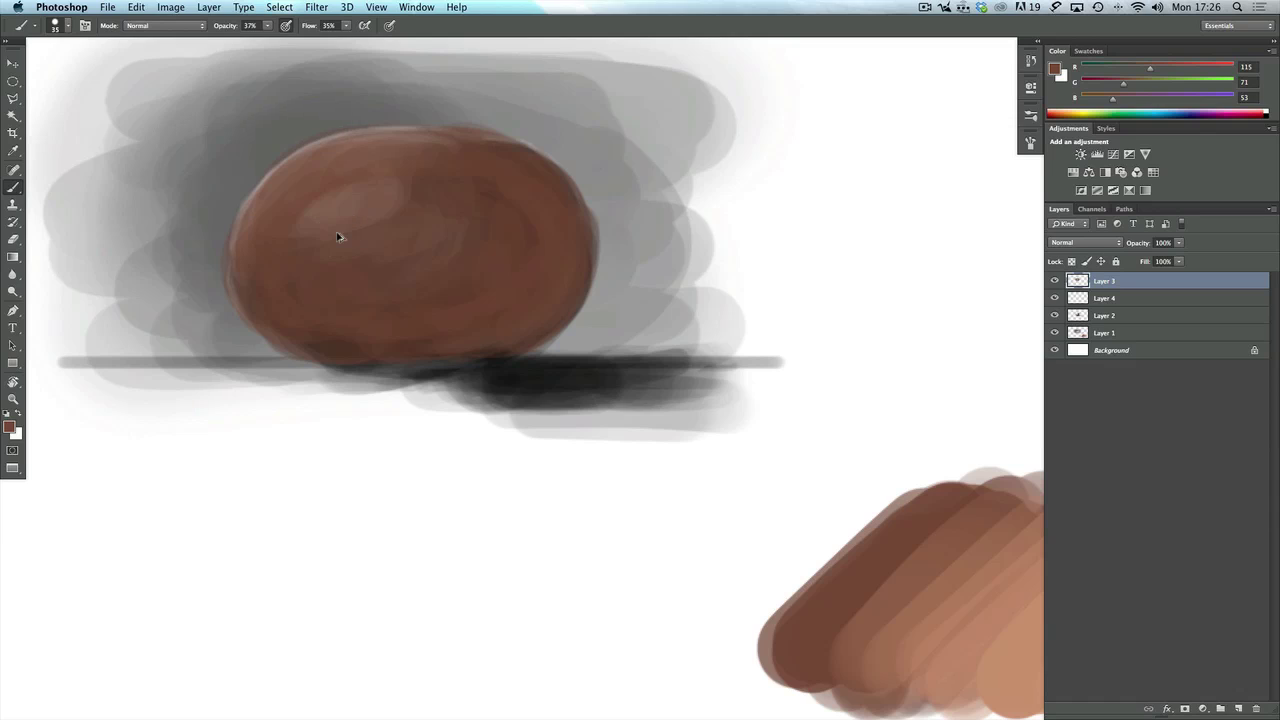
- Undo all the brown strokes painted over the ball
{"action": "key", "text": "super+z"}
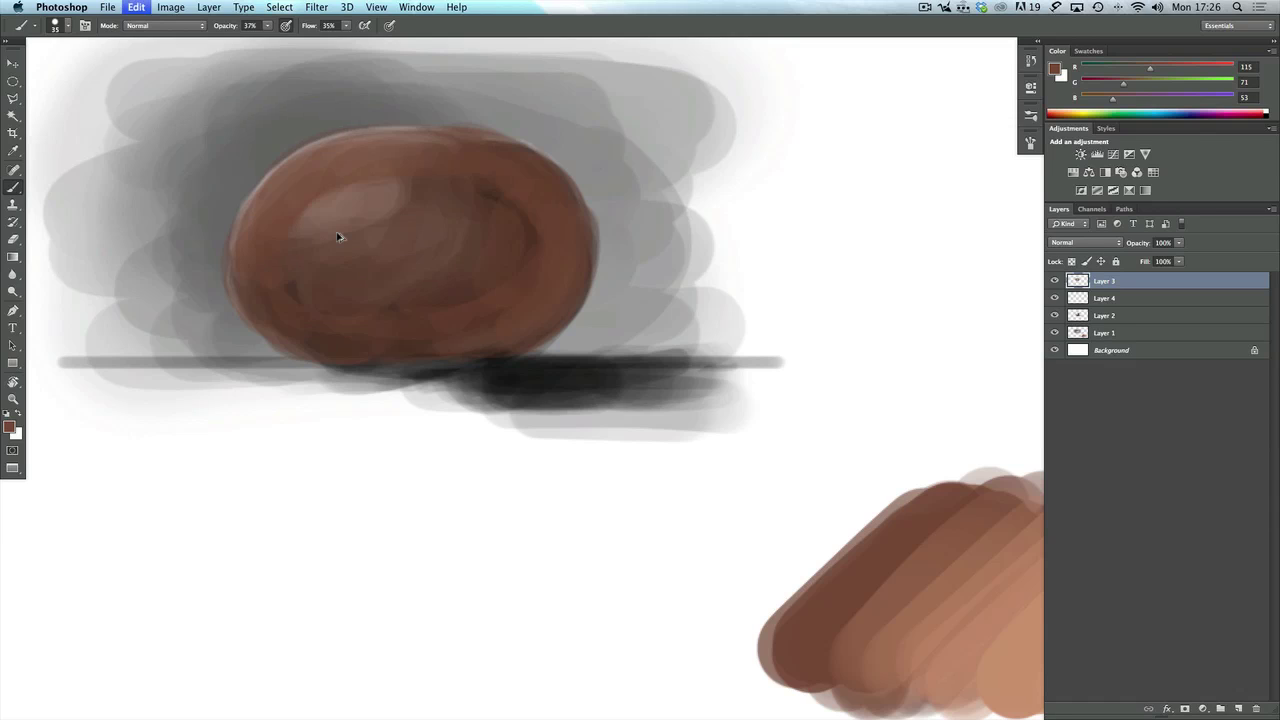
{"action": "key", "text": "super+alt+z"}
{"action": "key", "text": "super+alt+z"}
{"action": "key", "text": "super+alt+z"}
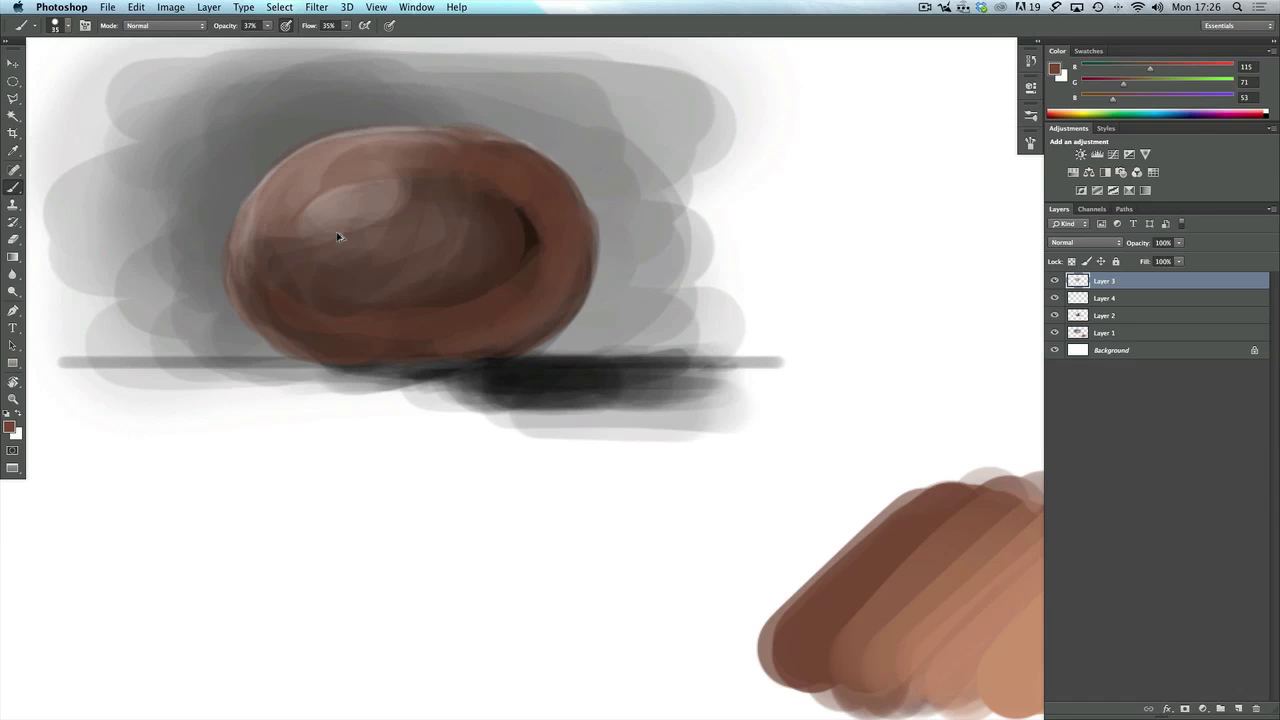
{"action": "key", "text": "super+alt+z"}
{"action": "key", "text": "super+alt+z"}
{"action": "key", "text": "super+alt+z"}
{"action": "key", "text": "super+alt+z"}
{"action": "key", "text": "super+alt+z"}
{"action": "key", "text": "super+alt+z"}
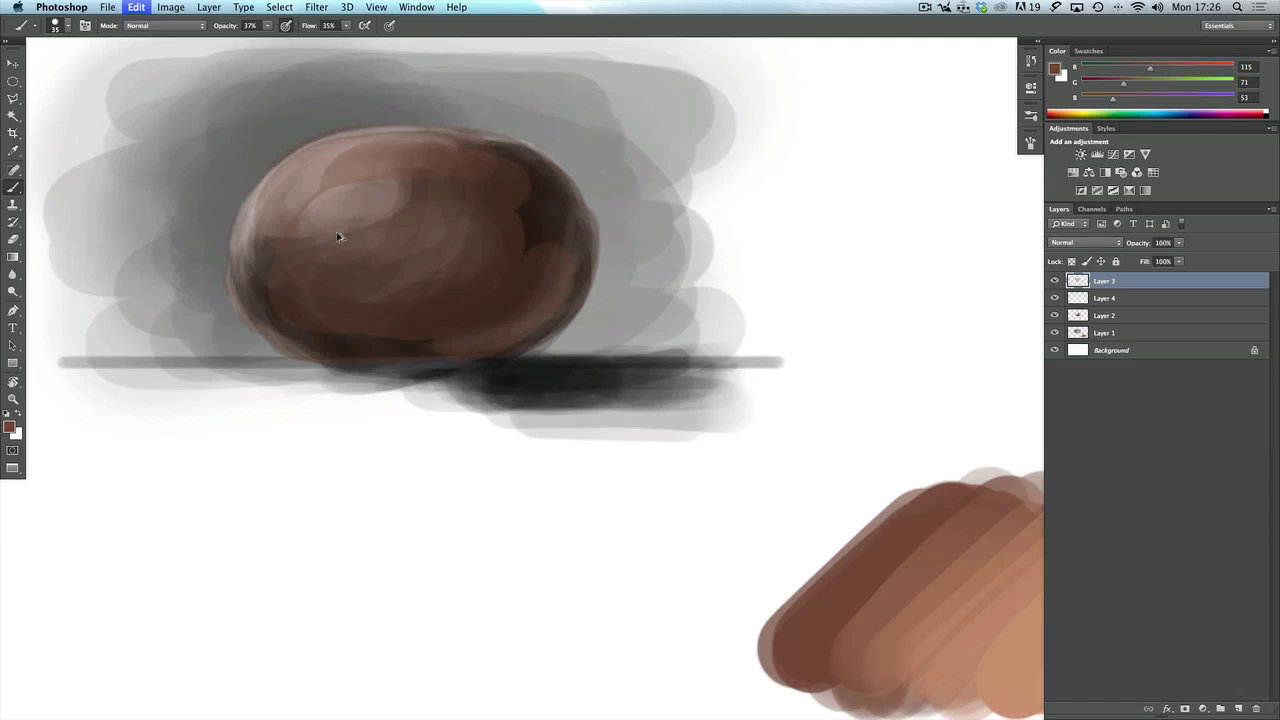
{"action": "key", "text": "super+shift+z"}
{"action": "key", "text": "super+alt+z"}
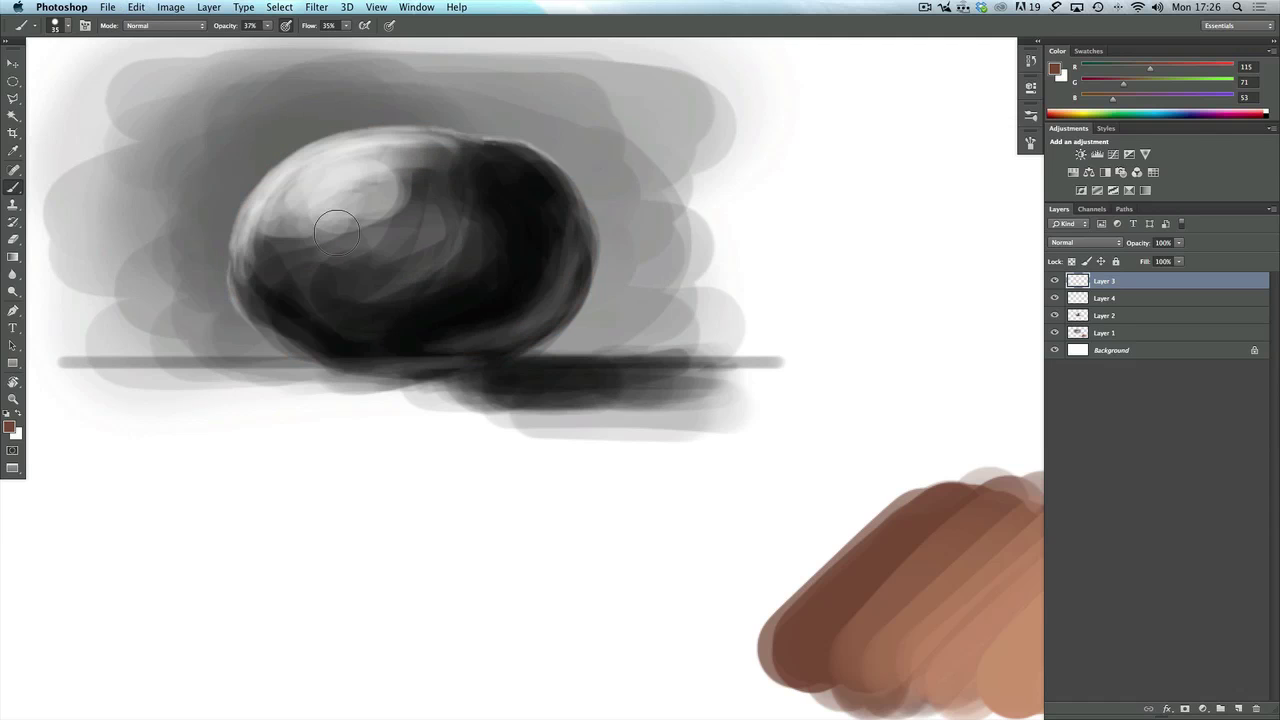
- Set the brush opacity to 100% and change Layer 3's blend mode to Color
{"action": "left_click", "coordinate": [67, 27]}
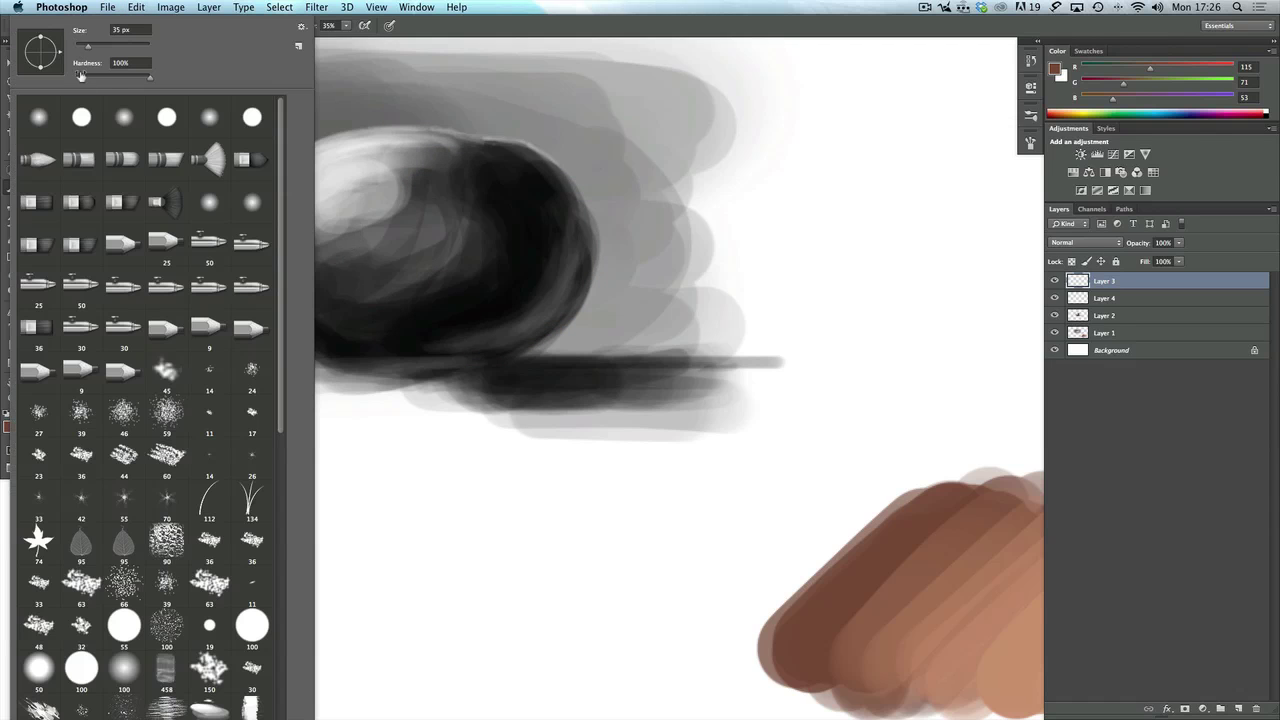
{"action": "left_click", "coordinate": [443, 25]}
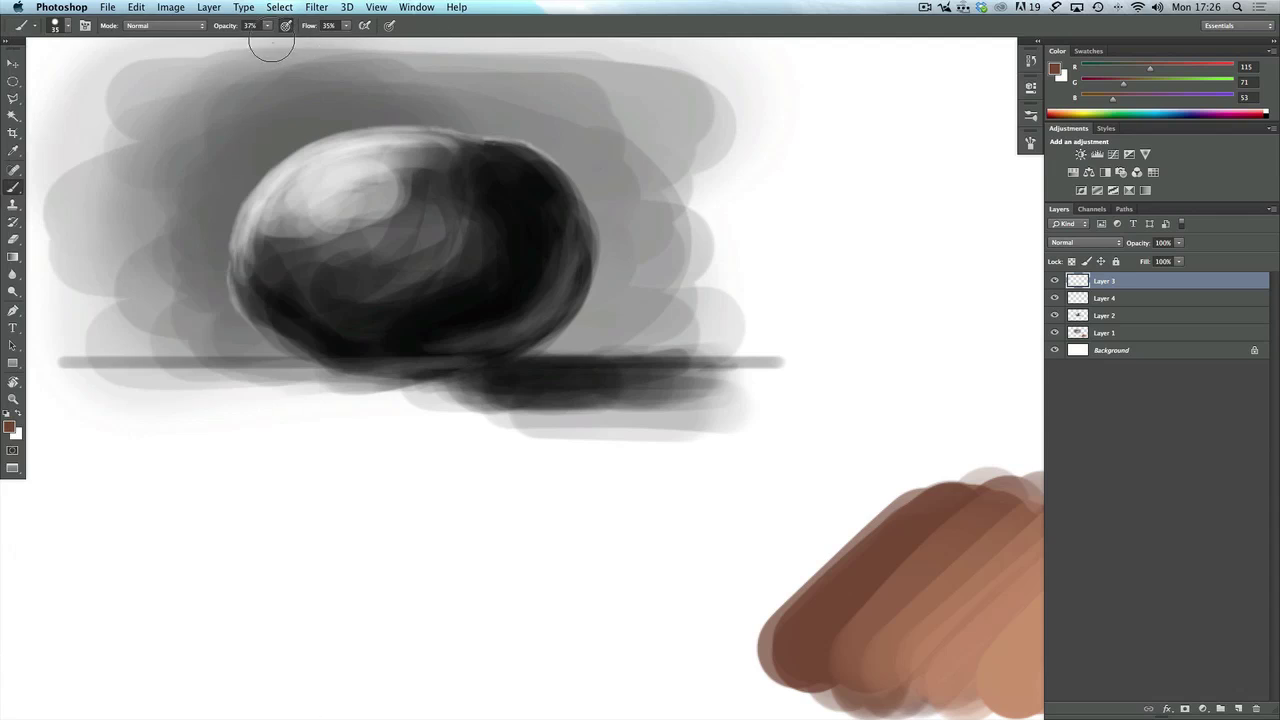
{"action": "left_click", "coordinate": [267, 27]}
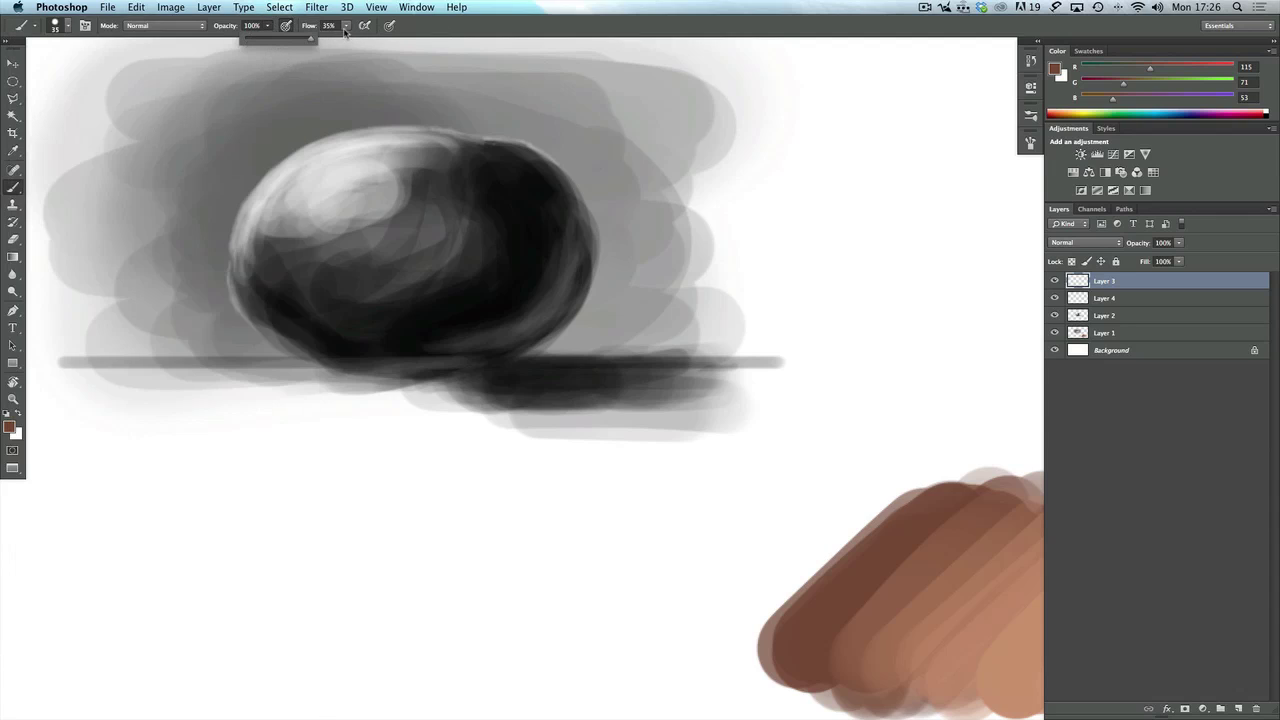
{"action": "left_click", "coordinate": [621, 27]}
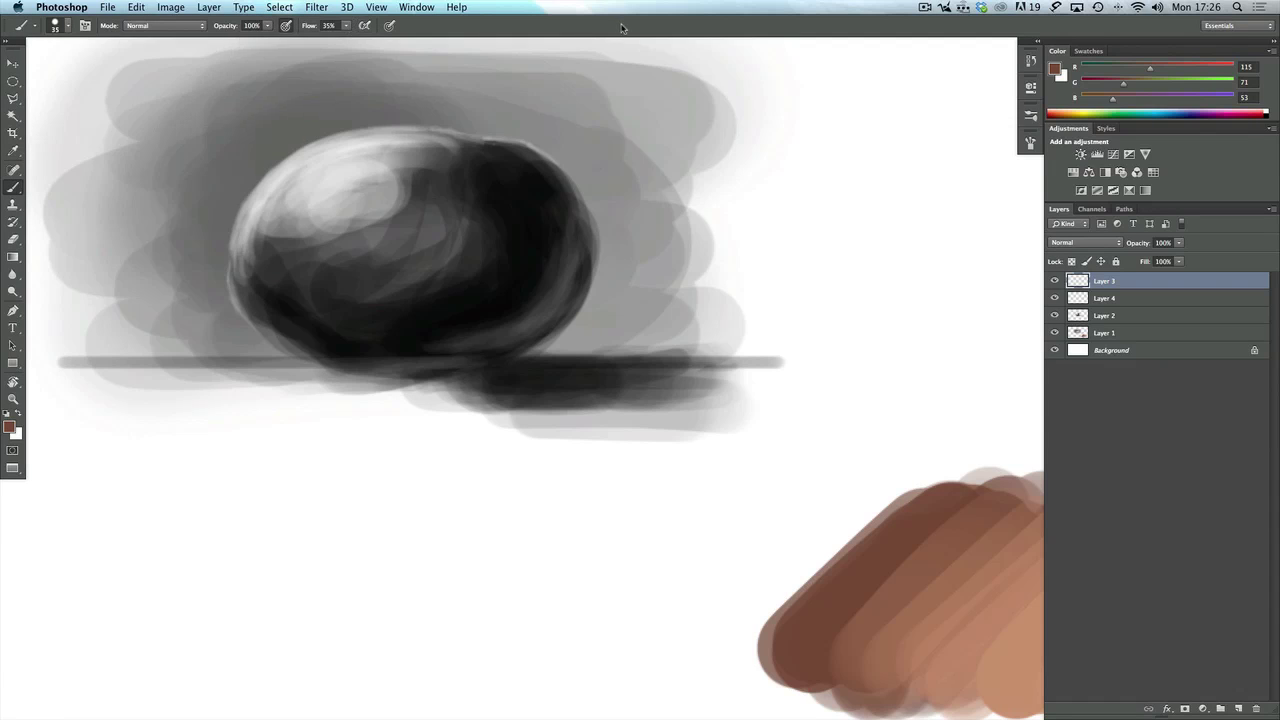
{"action": "left_click", "coordinate": [1095, 243]}
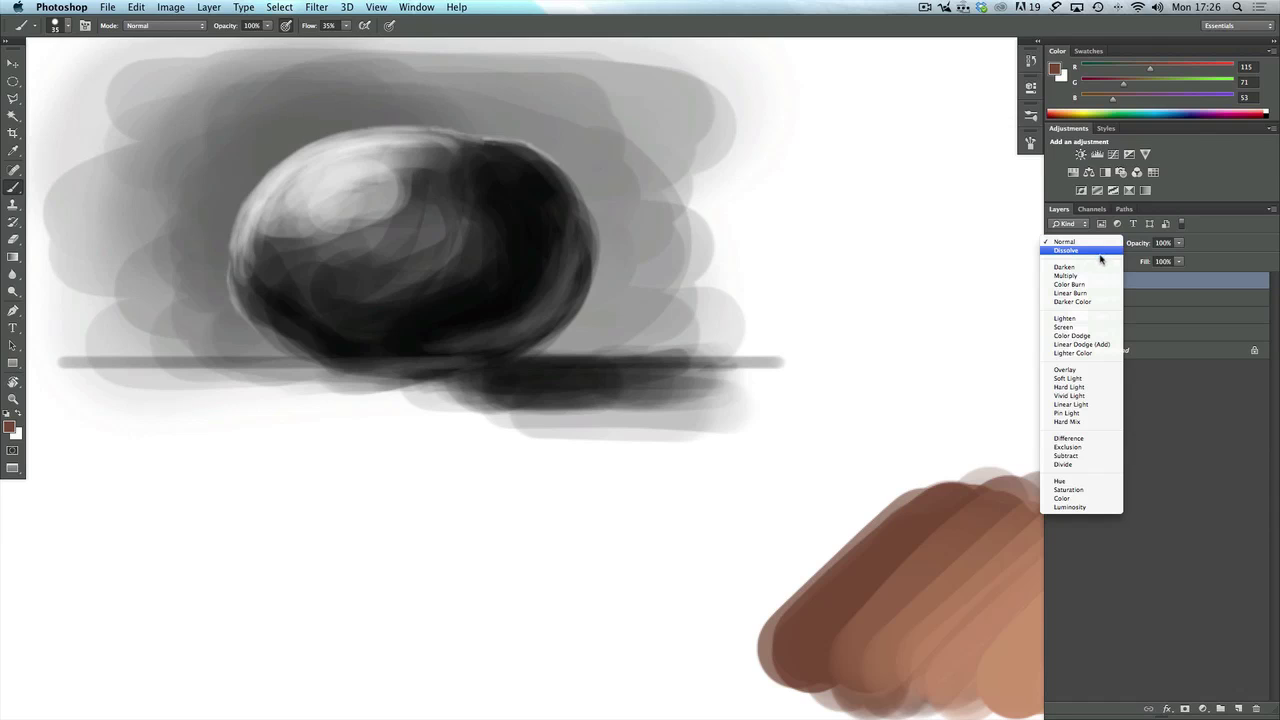
{"action": "left_click", "coordinate": [1071, 499]}
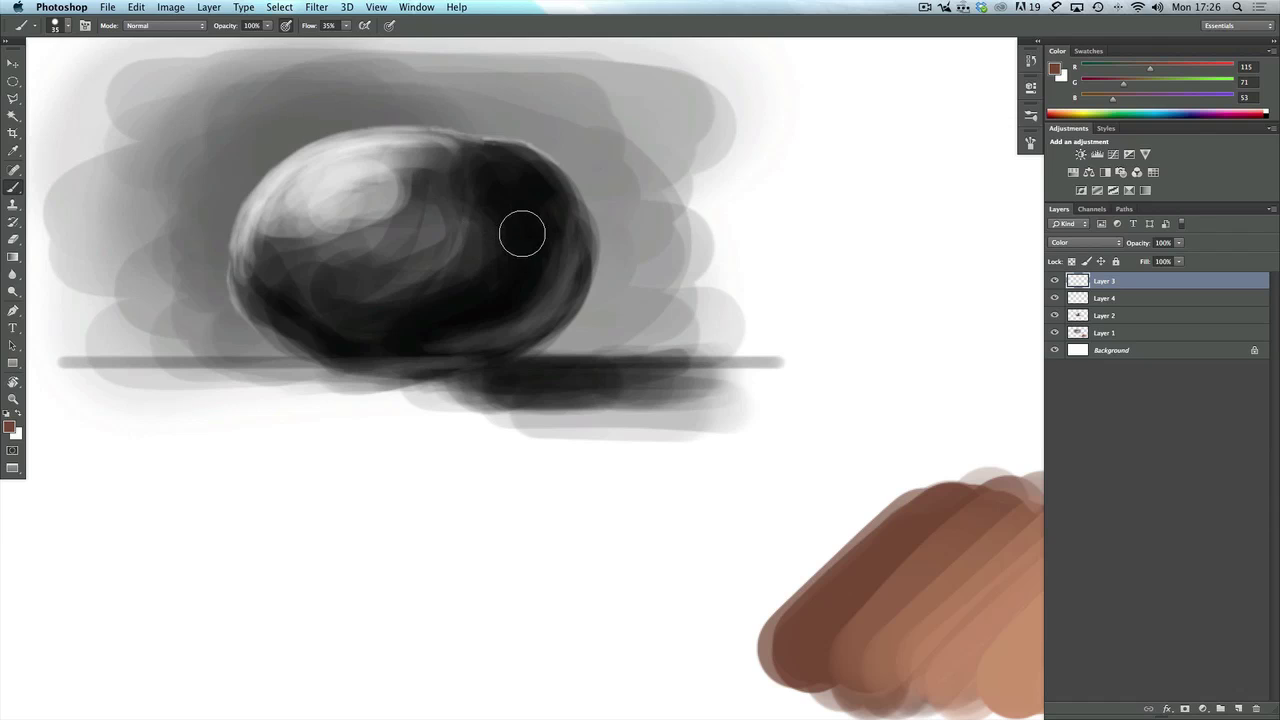
- Paint the dark brown over the whole ball on Layer 3, covering both the lit and shadowed sides
{"action": "mouse_move", "coordinate": [555, 230]}
{"action": "left_mouse_down"}
{"action": "mouse_move", "coordinate": [342, 251]}
{"action": "mouse_move", "coordinate": [535, 217]}
{"action": "mouse_move", "coordinate": [392, 186]}
{"action": "mouse_move", "coordinate": [514, 194]}
{"action": "mouse_move", "coordinate": [479, 166]}
{"action": "mouse_move", "coordinate": [412, 157]}
{"action": "left_mouse_up"}
{"action": "mouse_move", "coordinate": [248, 268]}
{"action": "left_mouse_down"}
{"action": "mouse_move", "coordinate": [257, 304]}
{"action": "mouse_move", "coordinate": [323, 334]}
{"action": "mouse_move", "coordinate": [508, 318]}
{"action": "mouse_move", "coordinate": [565, 277]}
{"action": "mouse_move", "coordinate": [541, 305]}
{"action": "mouse_move", "coordinate": [561, 281]}
{"action": "mouse_move", "coordinate": [557, 203]}
{"action": "mouse_move", "coordinate": [530, 178]}
{"action": "mouse_move", "coordinate": [469, 162]}
{"action": "mouse_move", "coordinate": [533, 178]}
{"action": "mouse_move", "coordinate": [564, 224]}
{"action": "mouse_move", "coordinate": [520, 290]}
{"action": "mouse_move", "coordinate": [392, 299]}
{"action": "mouse_move", "coordinate": [472, 267]}
{"action": "mouse_move", "coordinate": [304, 291]}
{"action": "mouse_move", "coordinate": [301, 251]}
{"action": "mouse_move", "coordinate": [360, 229]}
{"action": "mouse_move", "coordinate": [306, 260]}
{"action": "mouse_move", "coordinate": [345, 245]}
{"action": "mouse_move", "coordinate": [389, 300]}
{"action": "mouse_move", "coordinate": [301, 299]}
{"action": "mouse_move", "coordinate": [281, 306]}
{"action": "mouse_move", "coordinate": [299, 325]}
{"action": "mouse_move", "coordinate": [288, 331]}
{"action": "mouse_move", "coordinate": [397, 345]}
{"action": "mouse_move", "coordinate": [513, 328]}
{"action": "mouse_move", "coordinate": [574, 278]}
{"action": "mouse_move", "coordinate": [565, 220]}
{"action": "mouse_move", "coordinate": [533, 183]}
{"action": "mouse_move", "coordinate": [413, 148]}
{"action": "mouse_move", "coordinate": [368, 150]}
{"action": "mouse_move", "coordinate": [506, 162]}
{"action": "mouse_move", "coordinate": [551, 191]}
{"action": "mouse_move", "coordinate": [550, 236]}
{"action": "mouse_move", "coordinate": [563, 247]}
{"action": "mouse_move", "coordinate": [571, 229]}
{"action": "mouse_move", "coordinate": [508, 306]}
{"action": "mouse_move", "coordinate": [481, 284]}
{"action": "mouse_move", "coordinate": [404, 280]}
{"action": "mouse_move", "coordinate": [439, 210]}
{"action": "left_mouse_up"}
{"action": "mouse_move", "coordinate": [517, 166]}
{"action": "left_mouse_down"}
{"action": "mouse_move", "coordinate": [448, 155]}
{"action": "mouse_move", "coordinate": [562, 199]}
{"action": "mouse_move", "coordinate": [501, 298]}
{"action": "mouse_move", "coordinate": [559, 276]}
{"action": "mouse_move", "coordinate": [544, 317]}
{"action": "mouse_move", "coordinate": [439, 336]}
{"action": "mouse_move", "coordinate": [456, 328]}
{"action": "mouse_move", "coordinate": [416, 310]}
{"action": "mouse_move", "coordinate": [457, 328]}
{"action": "mouse_move", "coordinate": [446, 244]}
{"action": "mouse_move", "coordinate": [317, 306]}
{"action": "left_mouse_up"}
- Sample the light tan from the skin tone swatch and paint it over the ball's lit upper area
{"action": "left_click_drag", "start_coordinate": [777, 580], "coordinate": [570, 515]}
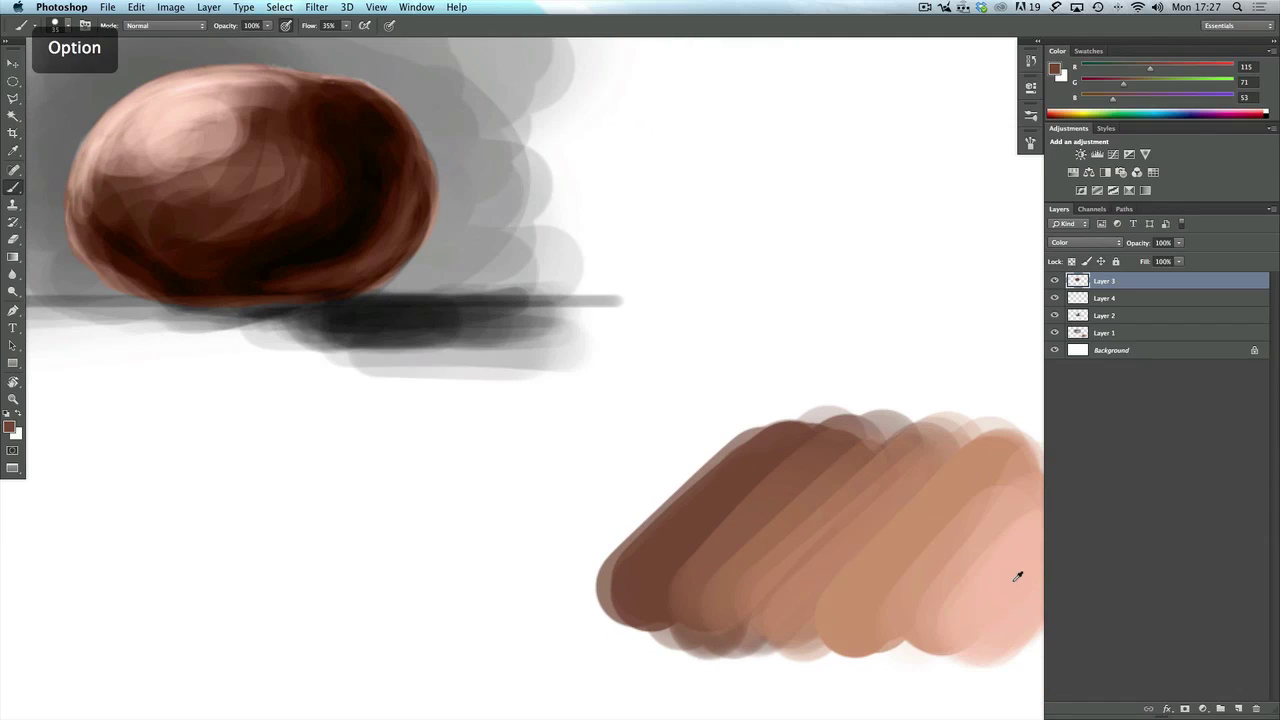
{"action": "left_click", "coordinate": [1019, 571], "text": "alt"}
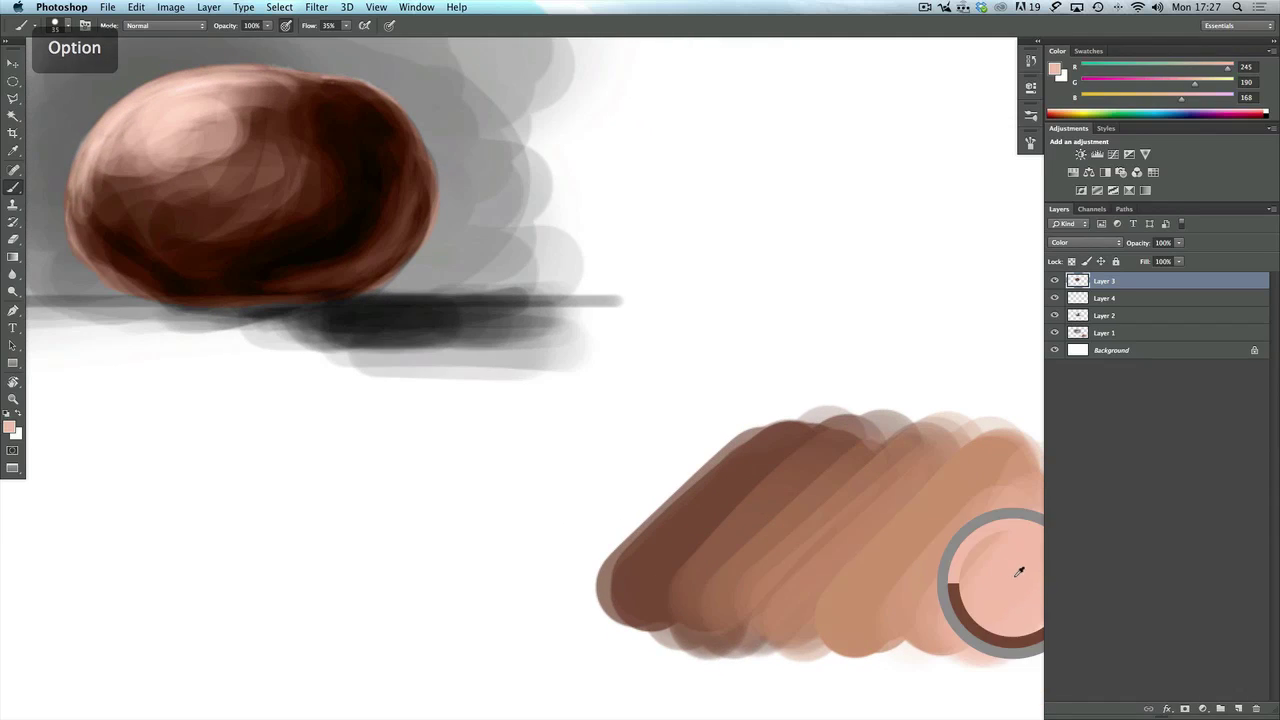
{"action": "left_click", "coordinate": [928, 521], "text": "alt"}
{"action": "left_click_drag", "start_coordinate": [928, 521], "coordinate": [880, 524]}
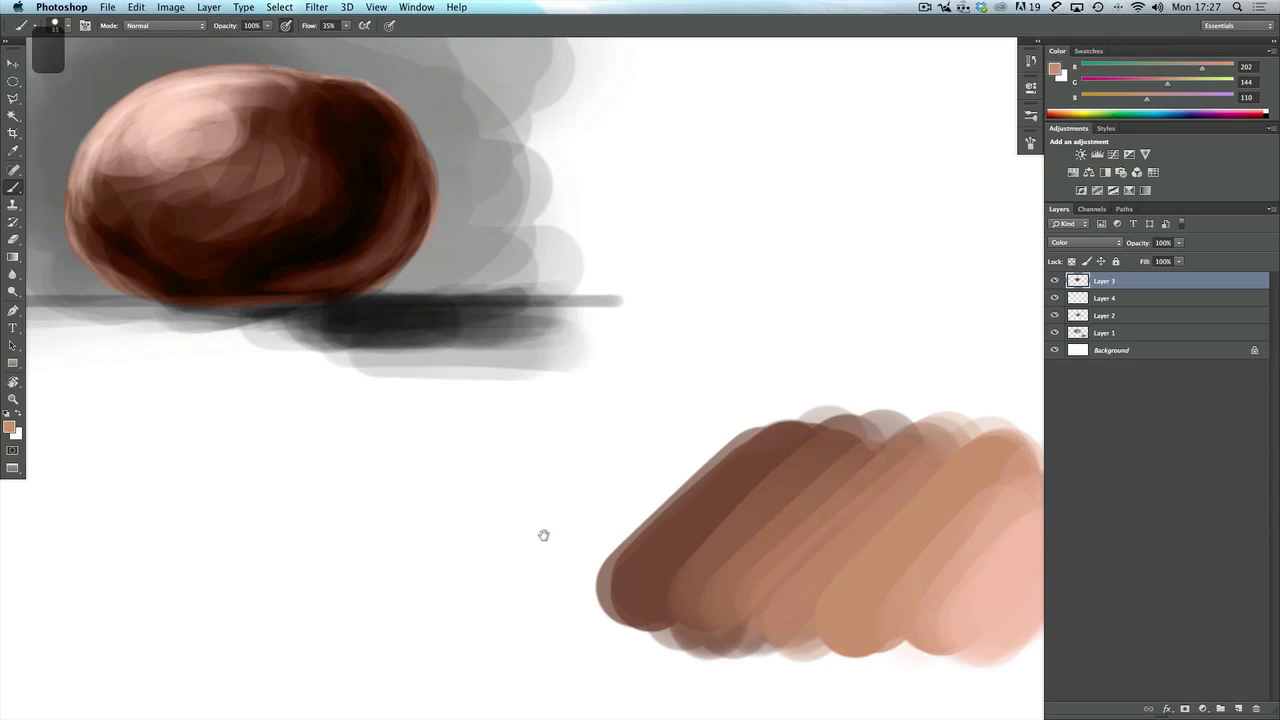
{"action": "mouse_move", "coordinate": [543, 534]}
{"action": "left_mouse_down"}
{"action": "mouse_move", "coordinate": [570, 562]}
{"action": "mouse_move", "coordinate": [614, 572]}
{"action": "left_mouse_up"}
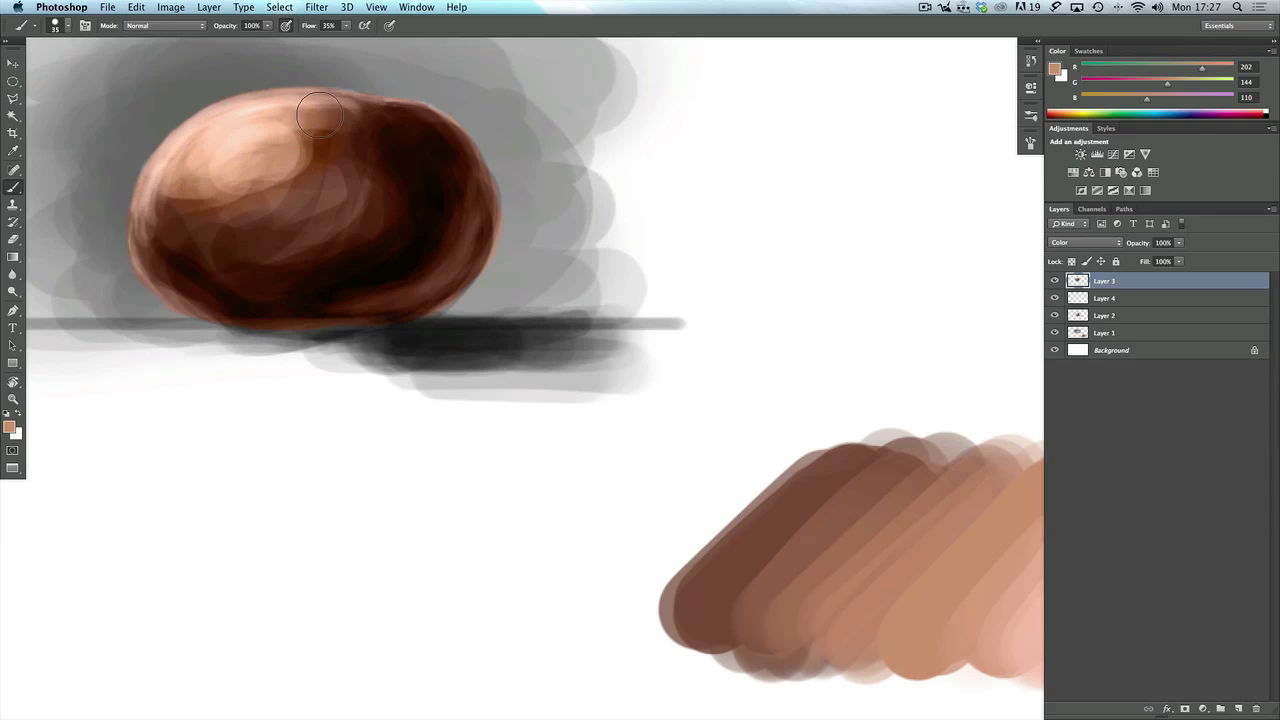
{"action": "mouse_move", "coordinate": [319, 115]}
{"action": "left_mouse_down"}
{"action": "mouse_move", "coordinate": [346, 139]}
{"action": "mouse_move", "coordinate": [321, 160]}
{"action": "left_mouse_up"}
{"action": "mouse_move", "coordinate": [204, 211]}
{"action": "left_mouse_down"}
{"action": "mouse_move", "coordinate": [360, 154]}
{"action": "mouse_move", "coordinate": [302, 205]}
{"action": "mouse_move", "coordinate": [337, 175]}
{"action": "mouse_move", "coordinate": [252, 210]}
{"action": "mouse_move", "coordinate": [320, 187]}
{"action": "mouse_move", "coordinate": [330, 117]}
{"action": "left_mouse_up"}
{"action": "mouse_move", "coordinate": [313, 172]}
{"action": "left_mouse_down"}
{"action": "mouse_move", "coordinate": [405, 178]}
{"action": "mouse_move", "coordinate": [375, 163]}
{"action": "mouse_move", "coordinate": [291, 250]}
{"action": "mouse_move", "coordinate": [369, 200]}
{"action": "mouse_move", "coordinate": [333, 222]}
{"action": "mouse_move", "coordinate": [233, 222]}
{"action": "mouse_move", "coordinate": [286, 251]}
{"action": "mouse_move", "coordinate": [361, 146]}
{"action": "left_mouse_up"}
- Sample the light pink from the skin tone swatch, tint the ball's highlight with it, and reduce the brush to 25 px
{"action": "left_click", "coordinate": [1032, 632], "text": "alt"}
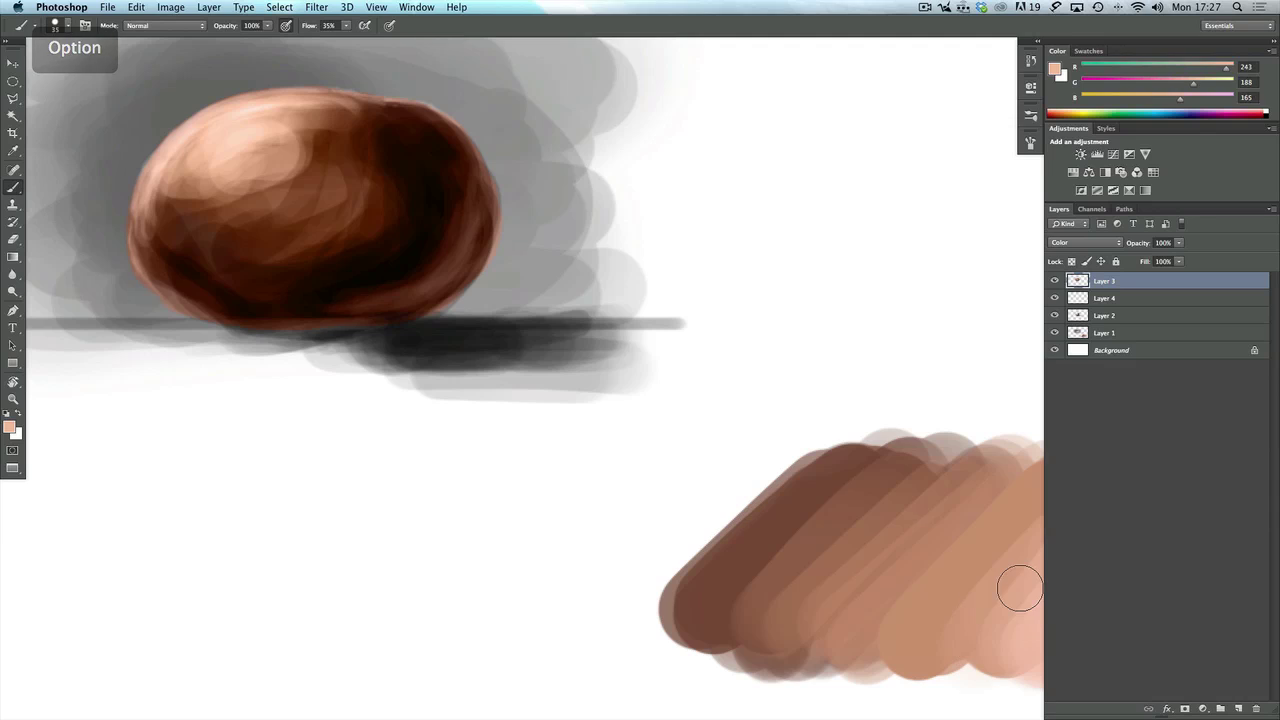
{"action": "key", "text": "bracketleft"}
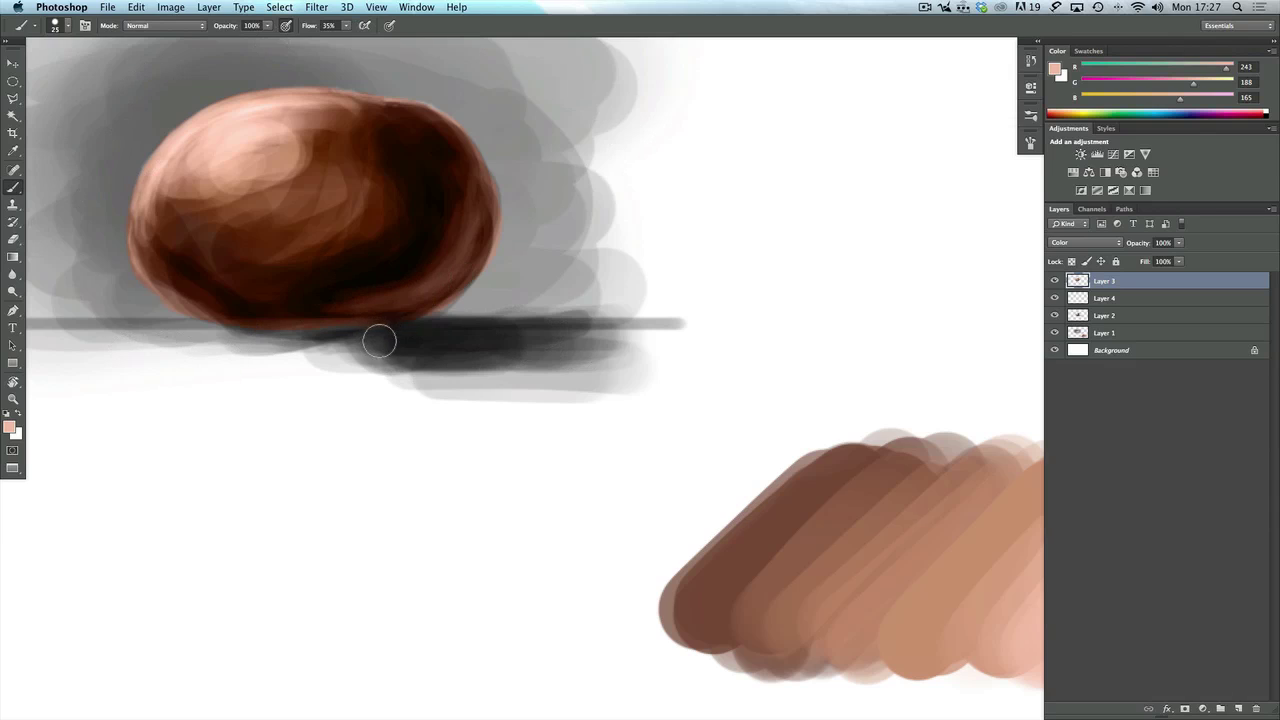
- Set the foreground color to a muted dark blue, RGB 51, 83, 100
{"action": "left_click", "coordinate": [10, 428]}
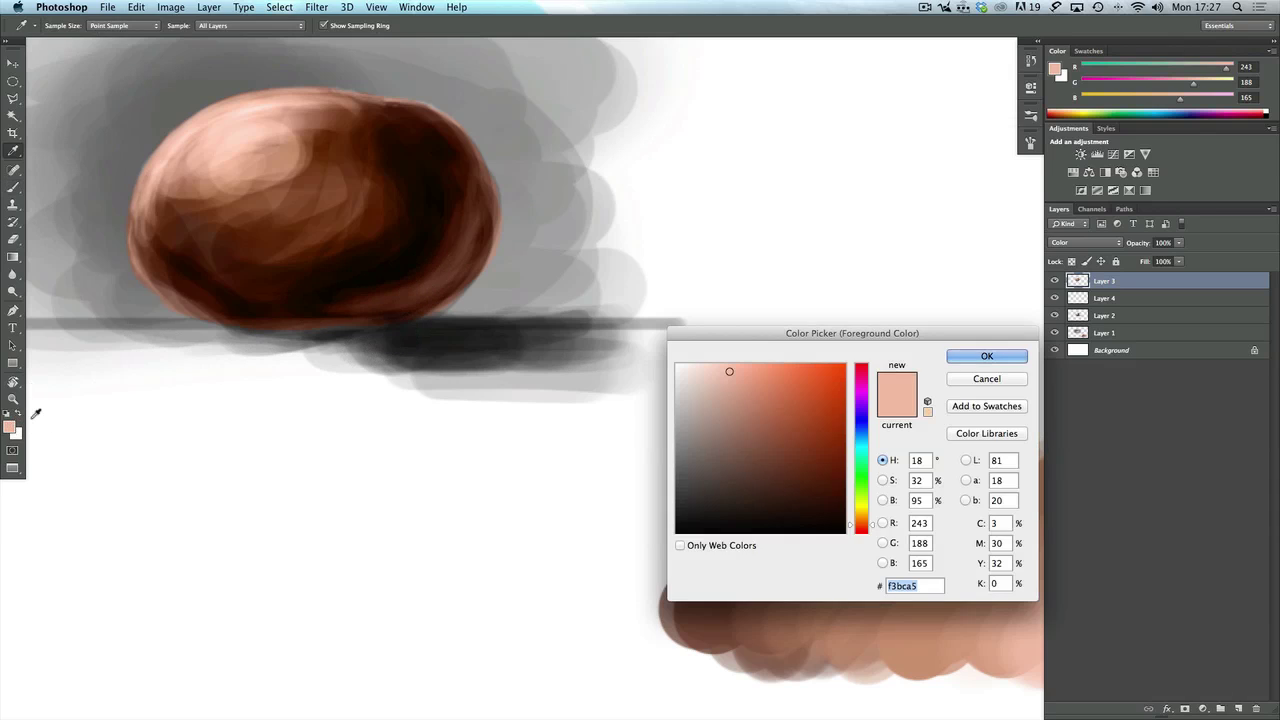
{"action": "left_click", "coordinate": [861, 437]}
{"action": "left_click", "coordinate": [732, 467]}
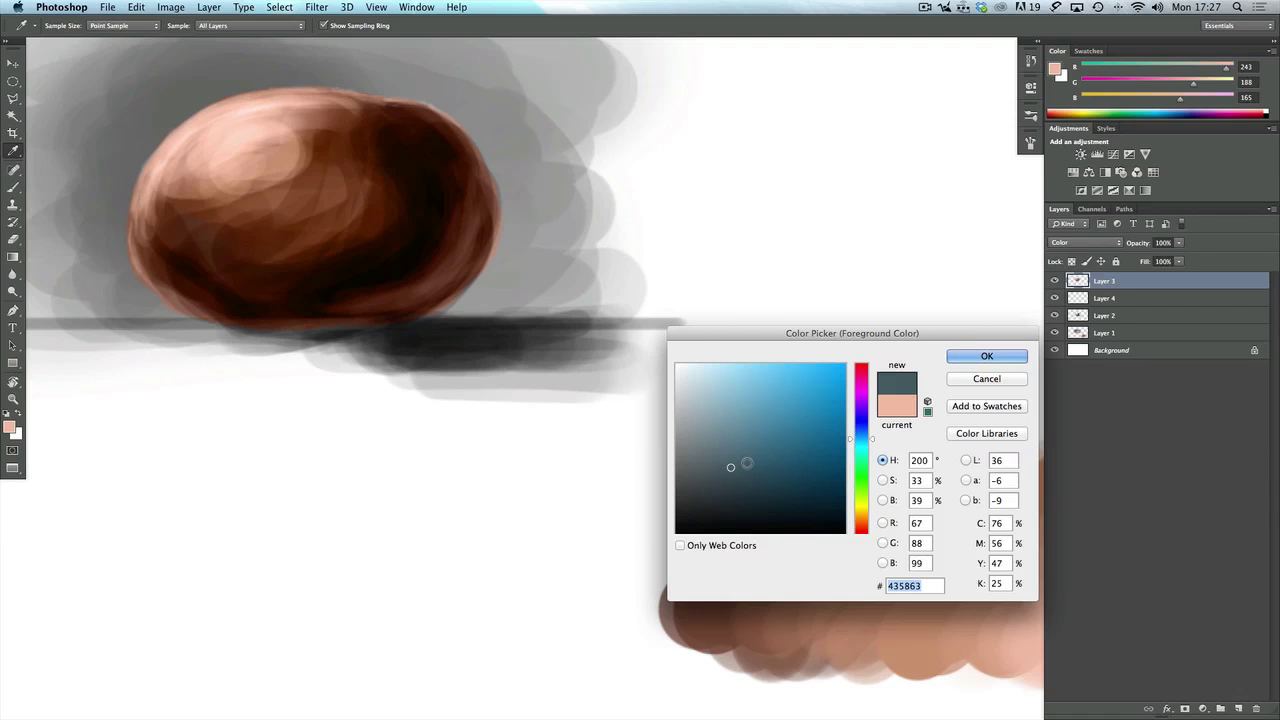
{"action": "left_click", "coordinate": [758, 466]}
{"action": "left_click", "coordinate": [985, 357]}
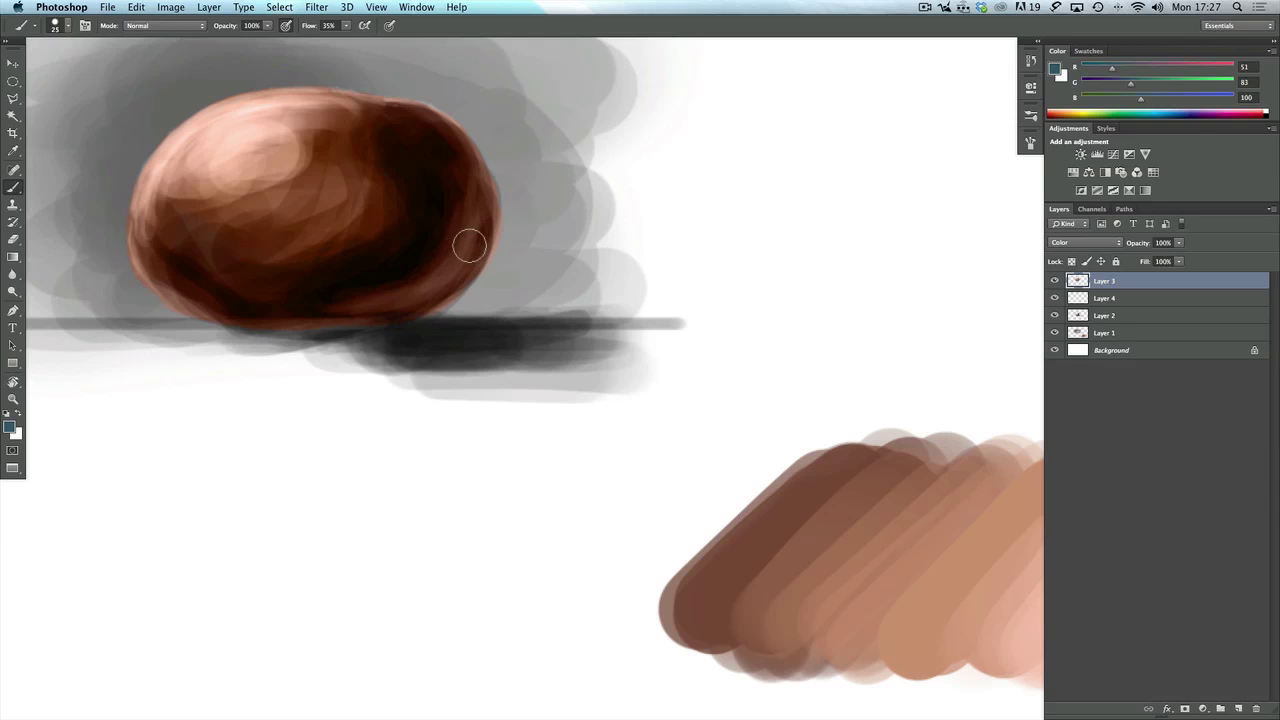
- Paint dark blue reflected light along the ball's shadowed right and lower edges, and switch to the Eraser
{"action": "mouse_move", "coordinate": [460, 254]}
{"action": "left_mouse_down"}
{"action": "mouse_move", "coordinate": [420, 283]}
{"action": "mouse_move", "coordinate": [454, 262]}
{"action": "mouse_move", "coordinate": [466, 217]}
{"action": "mouse_move", "coordinate": [406, 289]}
{"action": "mouse_move", "coordinate": [338, 302]}
{"action": "mouse_move", "coordinate": [434, 274]}
{"action": "mouse_move", "coordinate": [400, 294]}
{"action": "mouse_move", "coordinate": [468, 203]}
{"action": "mouse_move", "coordinate": [403, 286]}
{"action": "mouse_move", "coordinate": [337, 306]}
{"action": "mouse_move", "coordinate": [443, 251]}
{"action": "mouse_move", "coordinate": [429, 283]}
{"action": "mouse_move", "coordinate": [468, 177]}
{"action": "mouse_move", "coordinate": [451, 157]}
{"action": "mouse_move", "coordinate": [397, 297]}
{"action": "mouse_move", "coordinate": [443, 229]}
{"action": "mouse_move", "coordinate": [306, 318]}
{"action": "left_mouse_up"}
{"action": "mouse_move", "coordinate": [443, 241]}
{"action": "left_mouse_down"}
{"action": "mouse_move", "coordinate": [474, 228]}
{"action": "mouse_move", "coordinate": [403, 305]}
{"action": "mouse_move", "coordinate": [483, 220]}
{"action": "mouse_move", "coordinate": [473, 194]}
{"action": "mouse_move", "coordinate": [370, 321]}
{"action": "mouse_move", "coordinate": [383, 292]}
{"action": "mouse_move", "coordinate": [353, 300]}
{"action": "mouse_move", "coordinate": [440, 228]}
{"action": "mouse_move", "coordinate": [387, 282]}
{"action": "mouse_move", "coordinate": [312, 307]}
{"action": "mouse_move", "coordinate": [335, 306]}
{"action": "mouse_move", "coordinate": [217, 302]}
{"action": "mouse_move", "coordinate": [346, 308]}
{"action": "mouse_move", "coordinate": [285, 303]}
{"action": "left_mouse_up"}
{"action": "key", "text": "e"}
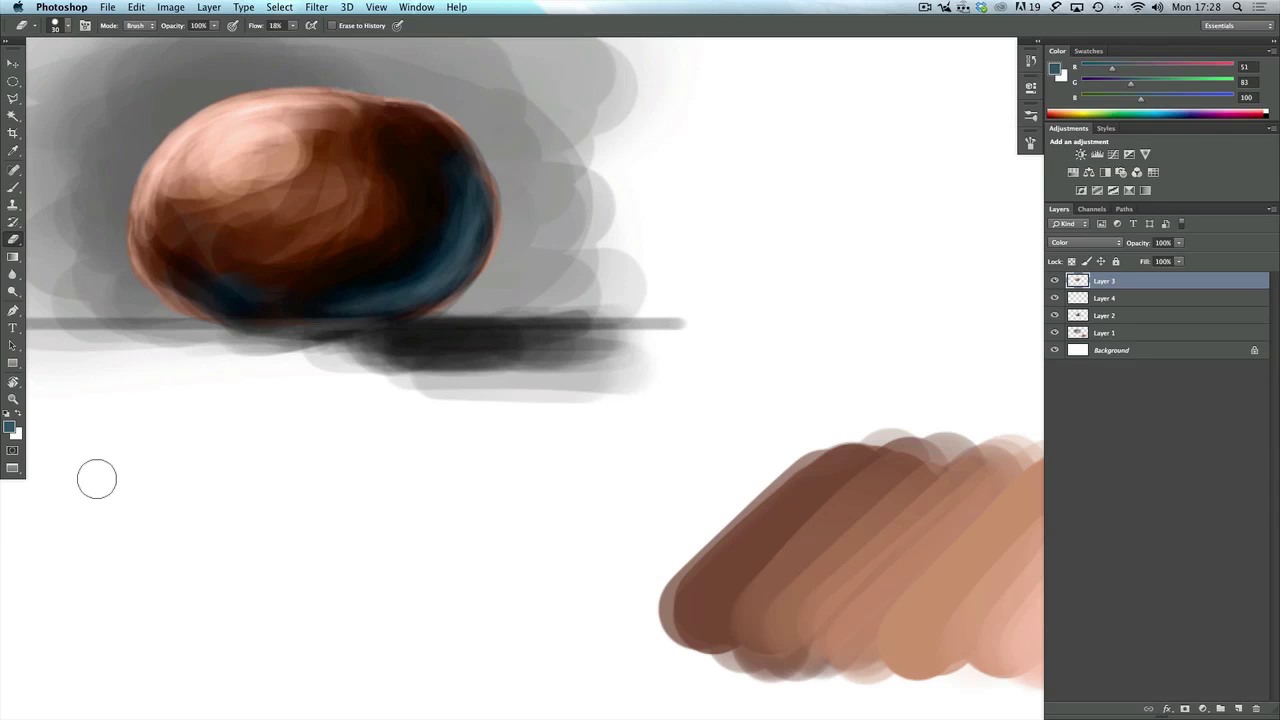
{"action": "key", "text": "super+minus"}
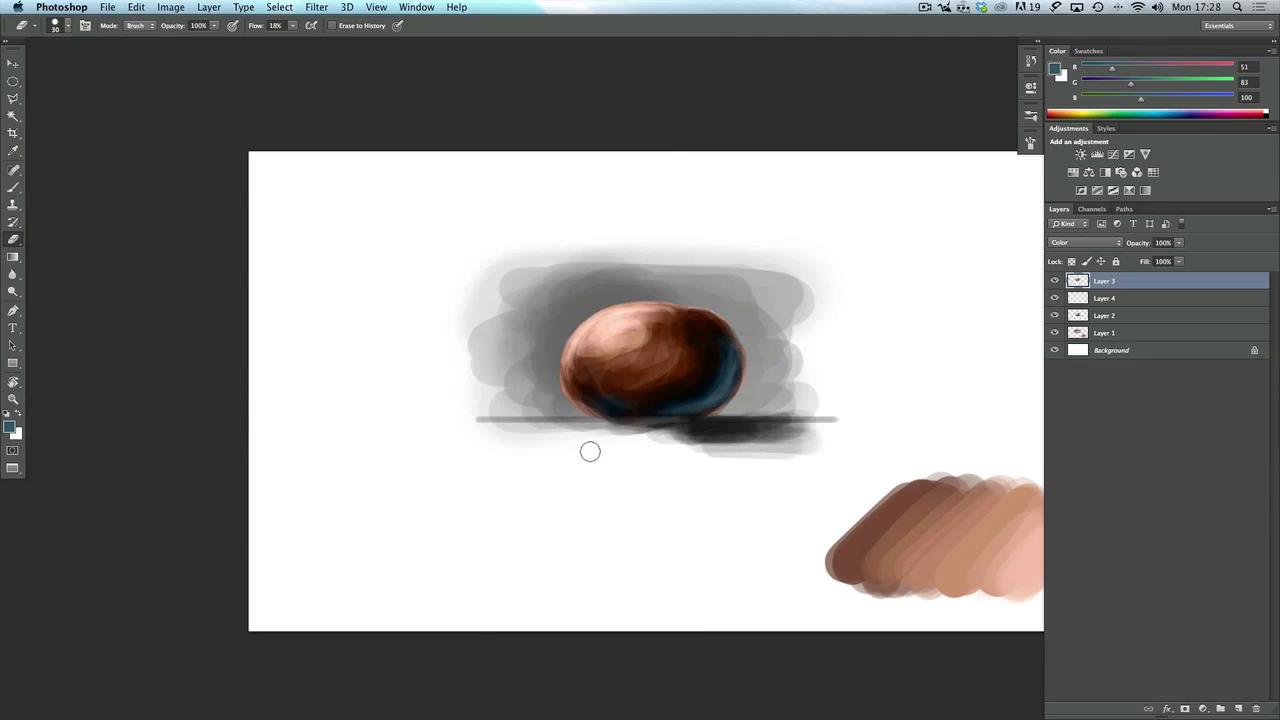
{"action": "left_click_drag", "start_coordinate": [643, 471], "coordinate": [519, 436]}
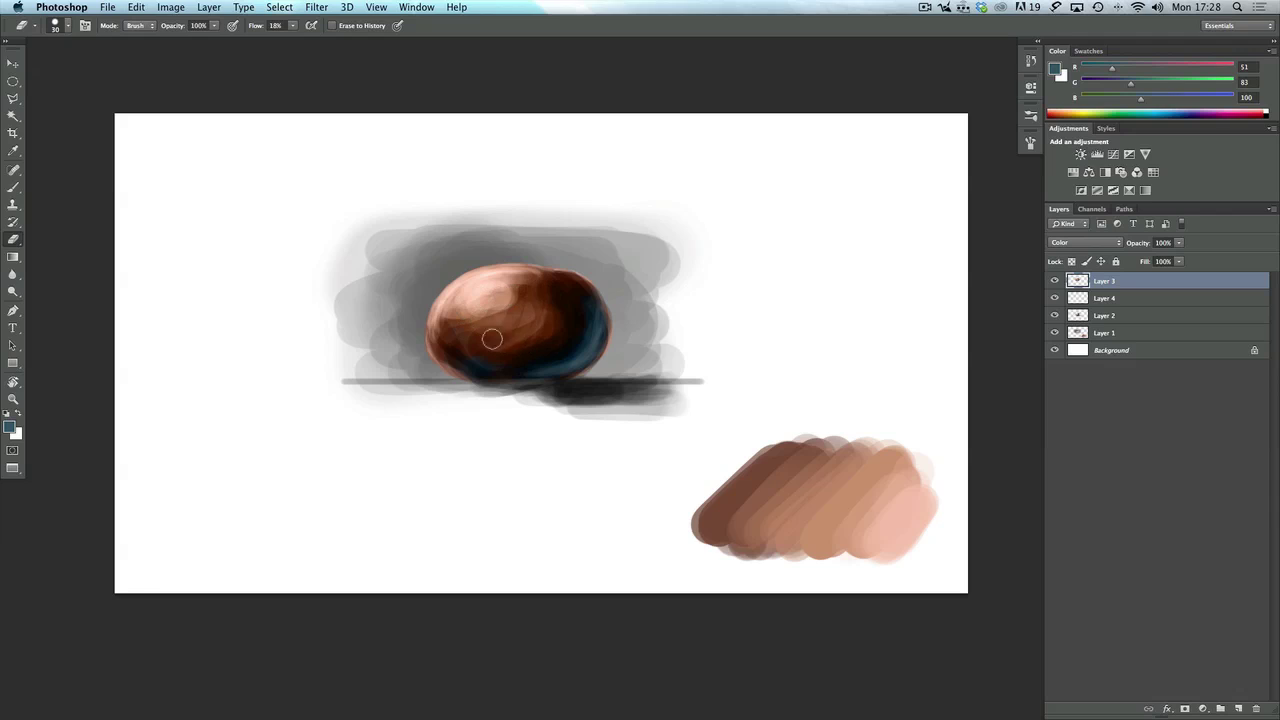
- Add a new layer, Layer 5, place it between Layer 2 and Layer 1, and check Layer 2 by toggling its visibility
{"action": "left_click", "coordinate": [1239, 709]}
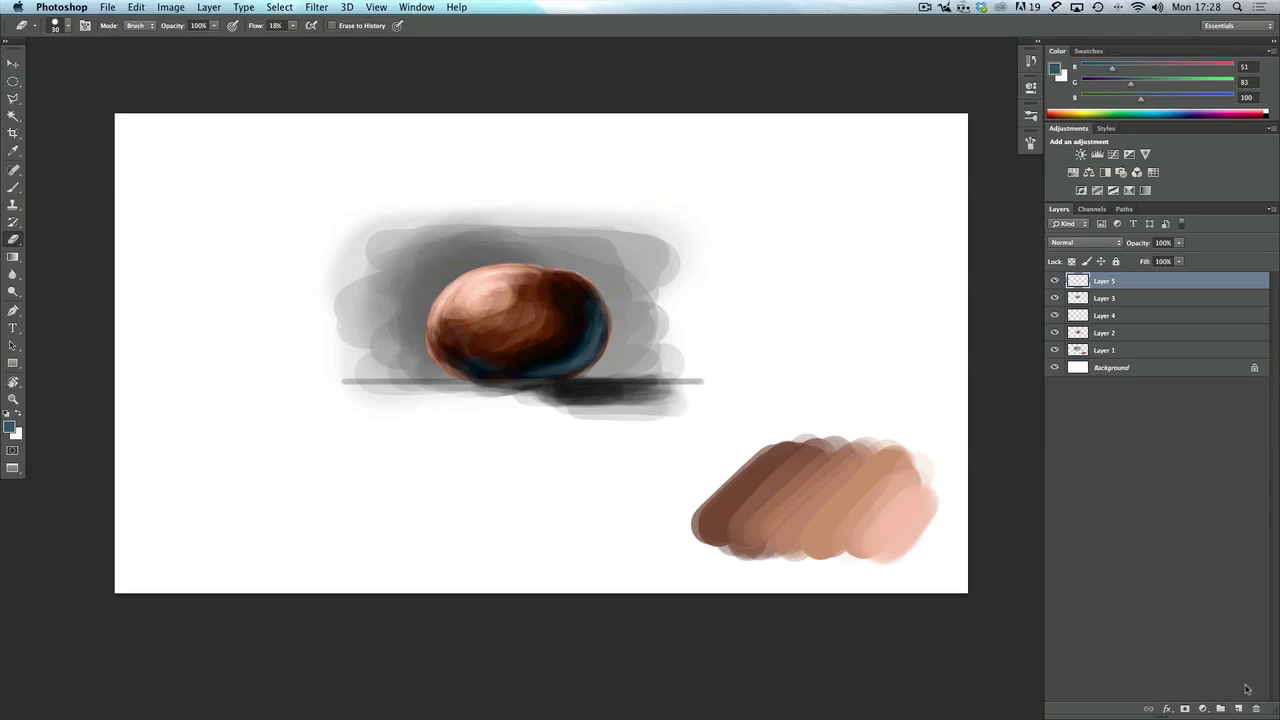
{"action": "left_click_drag", "start_coordinate": [1175, 286], "coordinate": [1187, 344]}
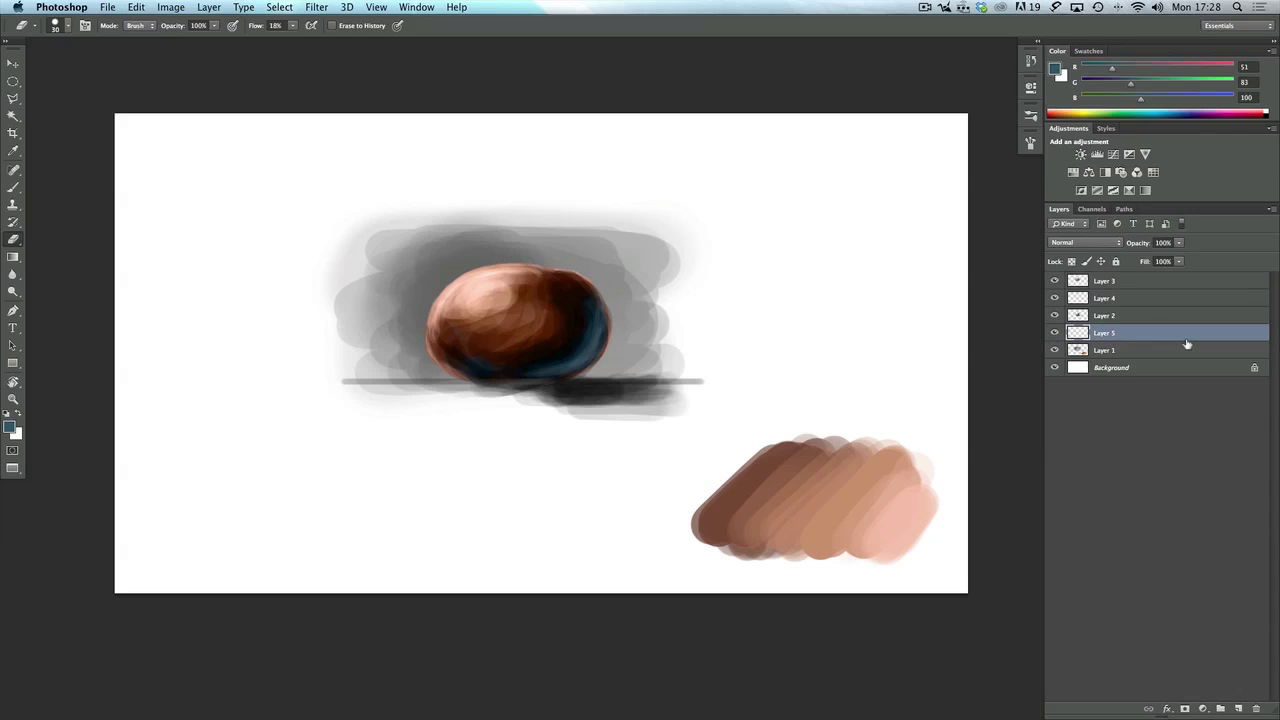
{"action": "left_click", "coordinate": [1054, 316]}
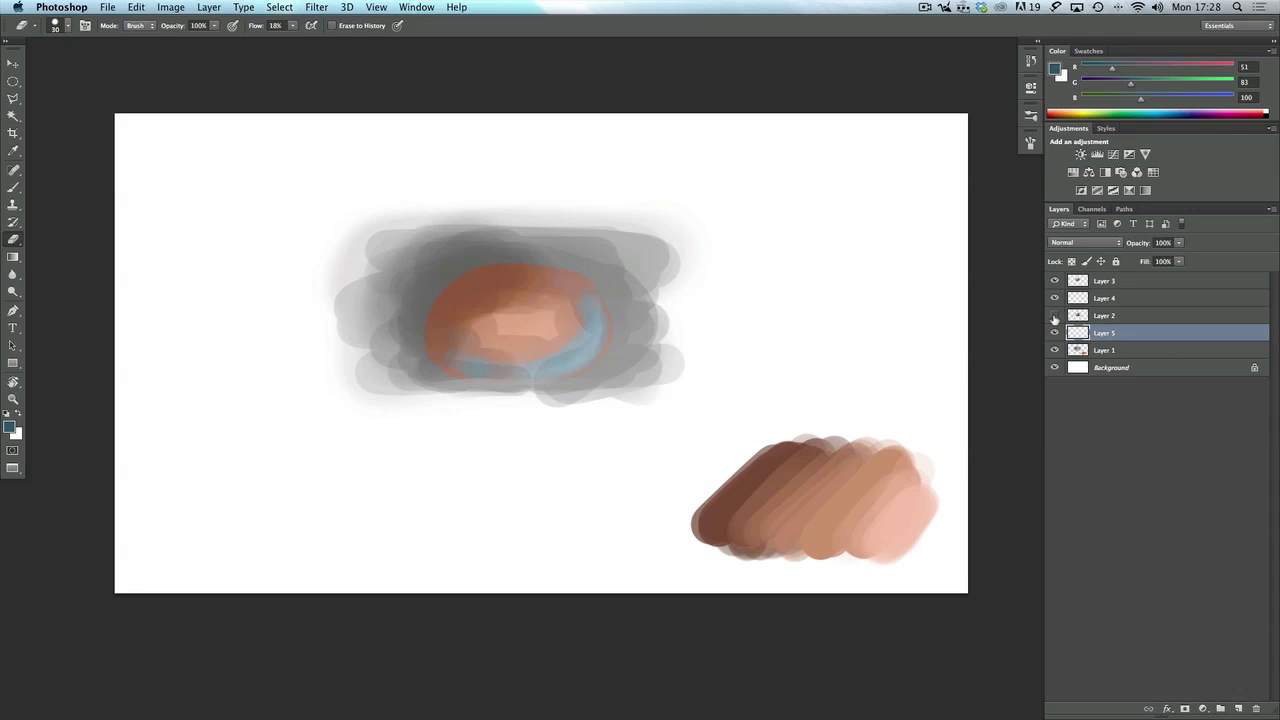
{"action": "left_click", "coordinate": [1054, 316]}
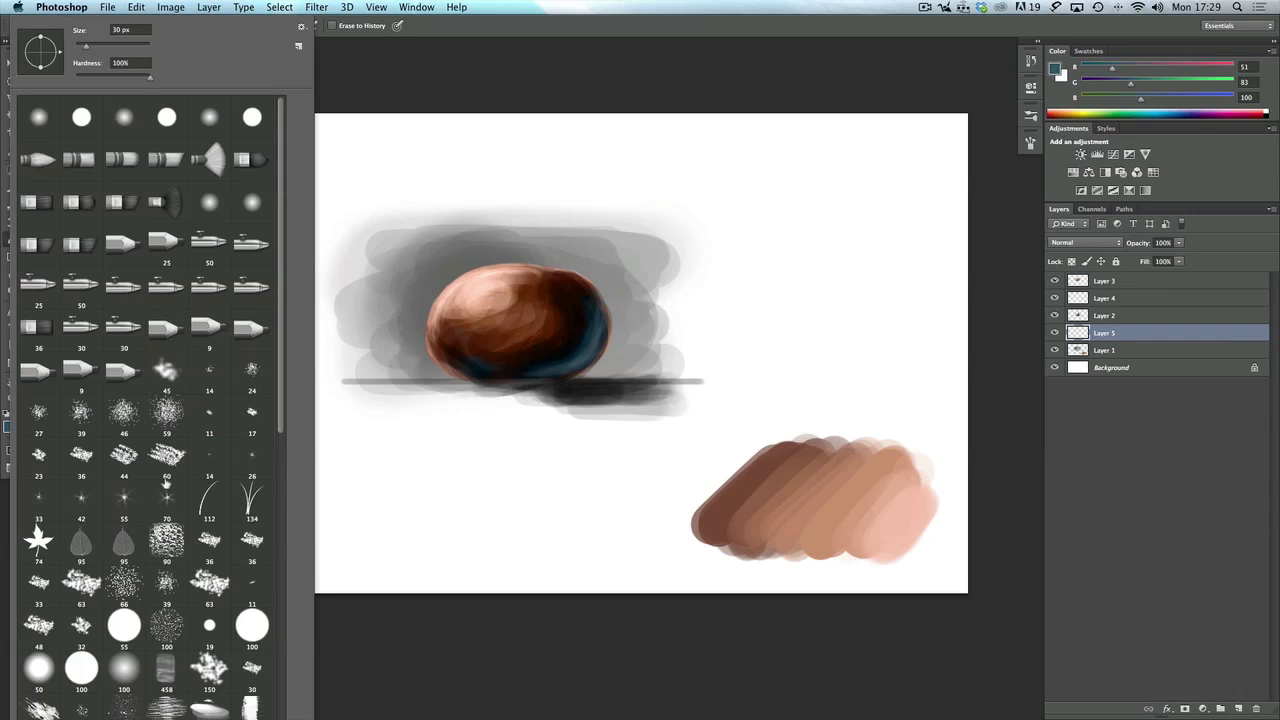
- Choose the 200 px textured tip for the Eraser
{"action": "left_click_drag", "start_coordinate": [281, 404], "coordinate": [280, 522]}
{"action": "scroll", "coordinate": [166, 400], "scroll_direction": "down", "scroll_amount": 1}
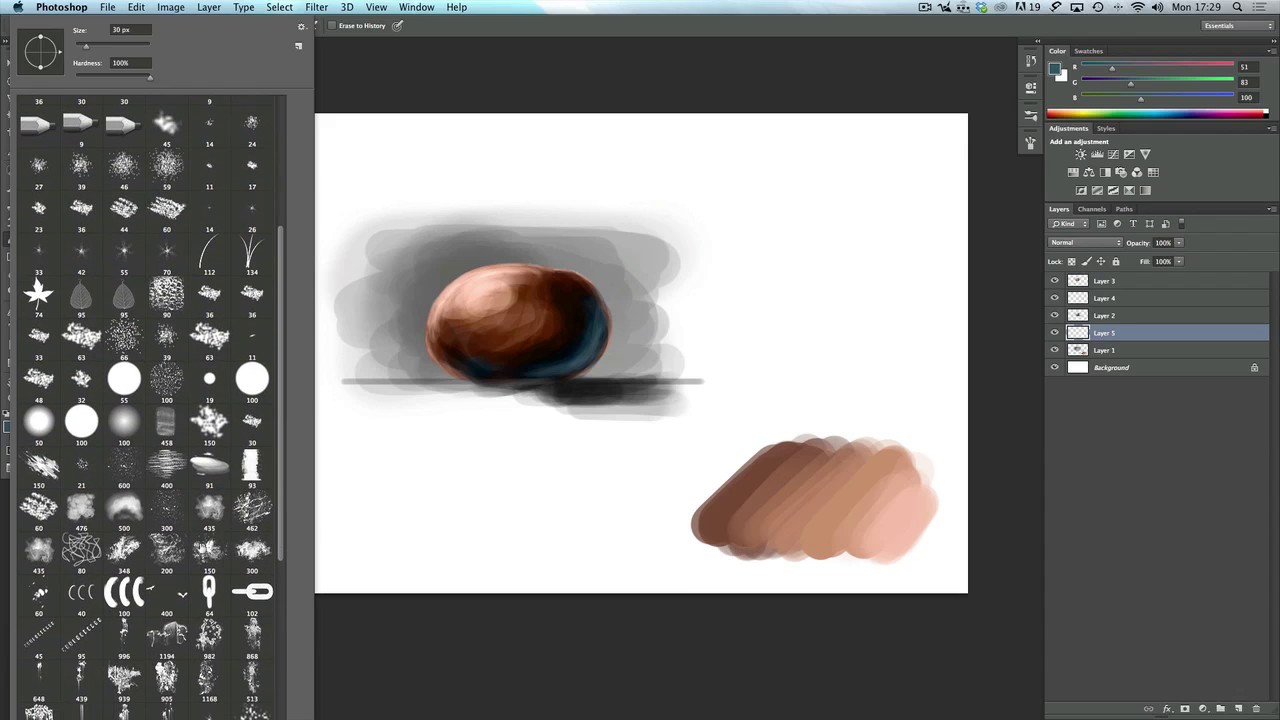
{"action": "left_click", "coordinate": [166, 549]}
{"action": "left_click", "coordinate": [357, 312]}
{"action": "left_click", "coordinate": [590, 100]}
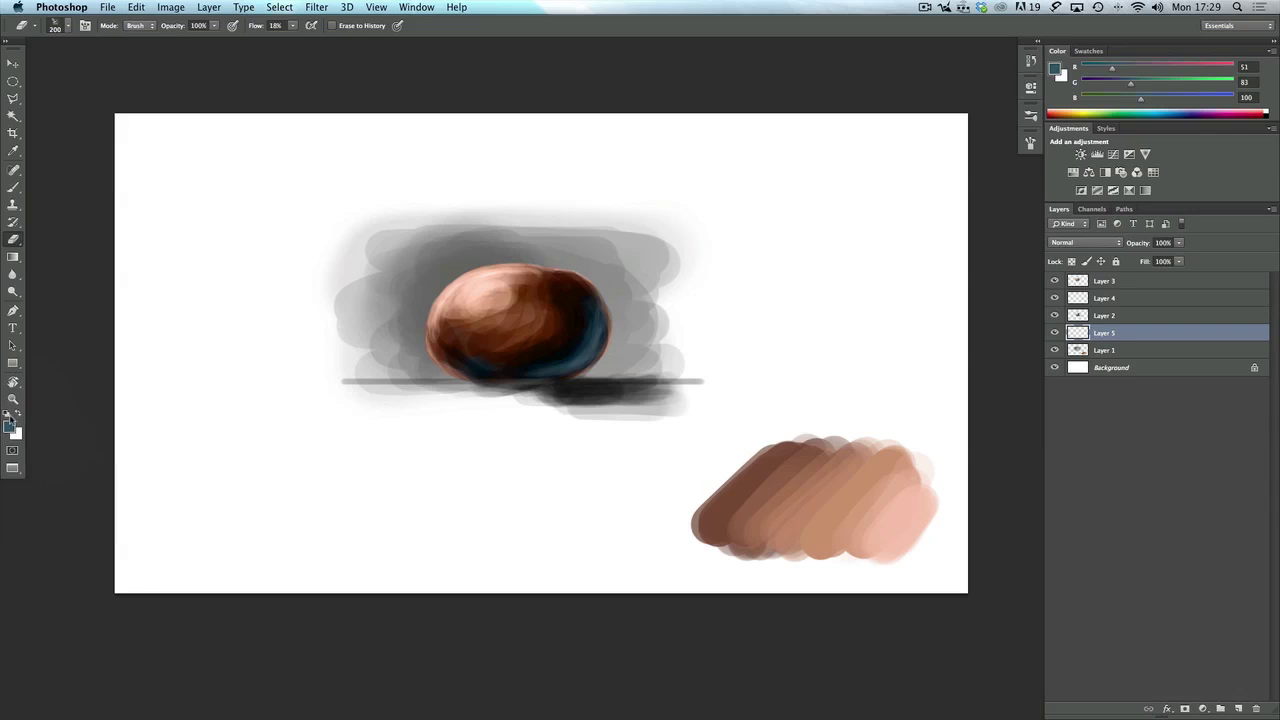
{"action": "key", "text": "alt"}
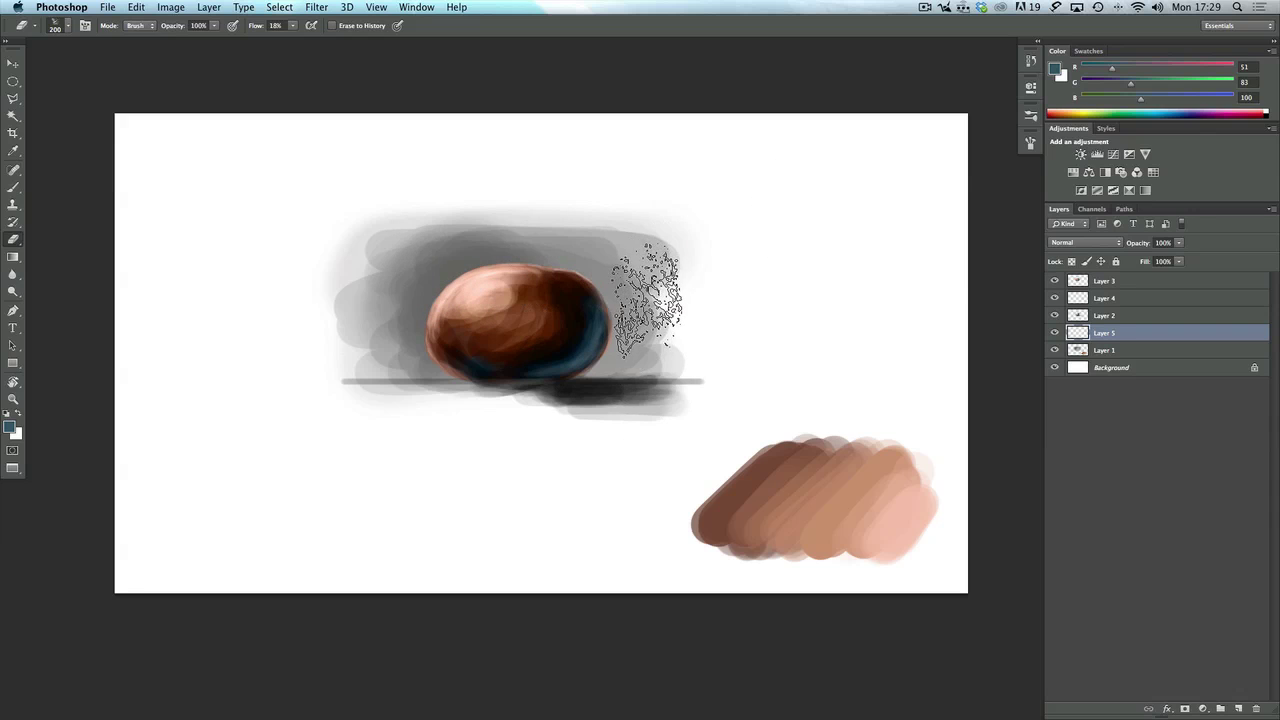
- Switch to the Brush tool and choose the 348 px textured splatter tip
{"action": "key", "text": "b"}
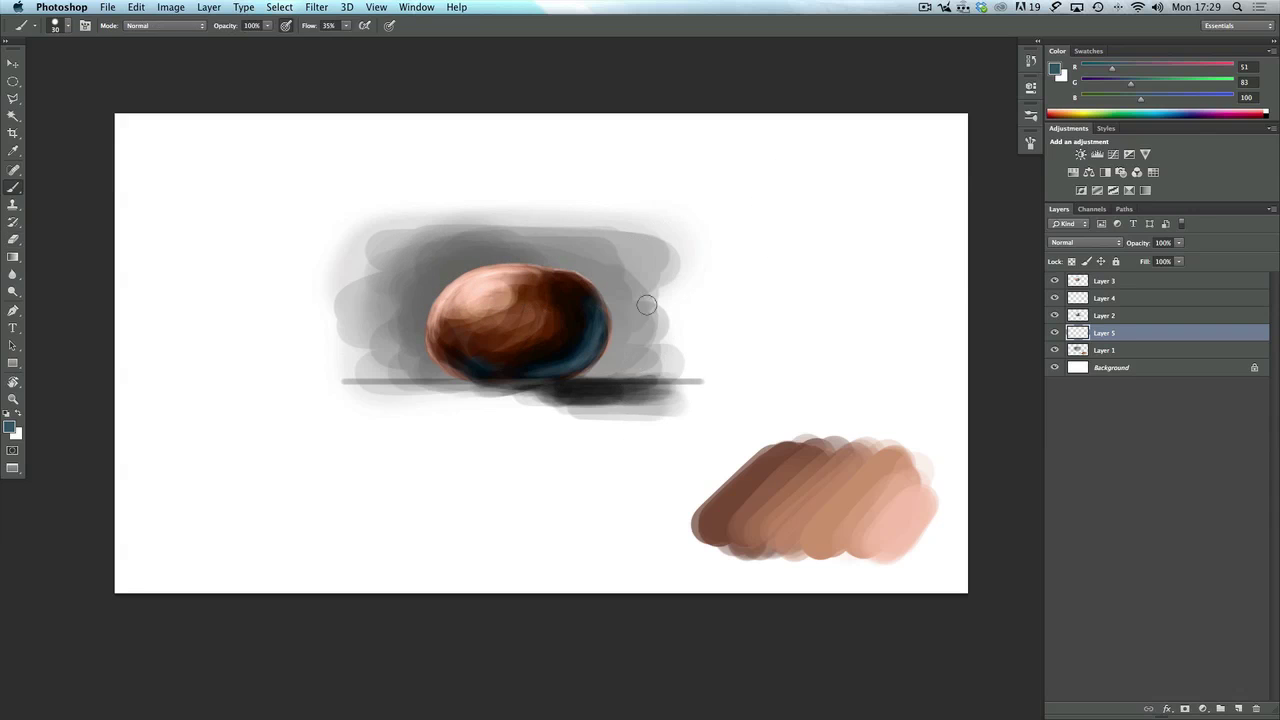
{"action": "left_click", "coordinate": [67, 27]}
{"action": "left_click", "coordinate": [123, 548]}
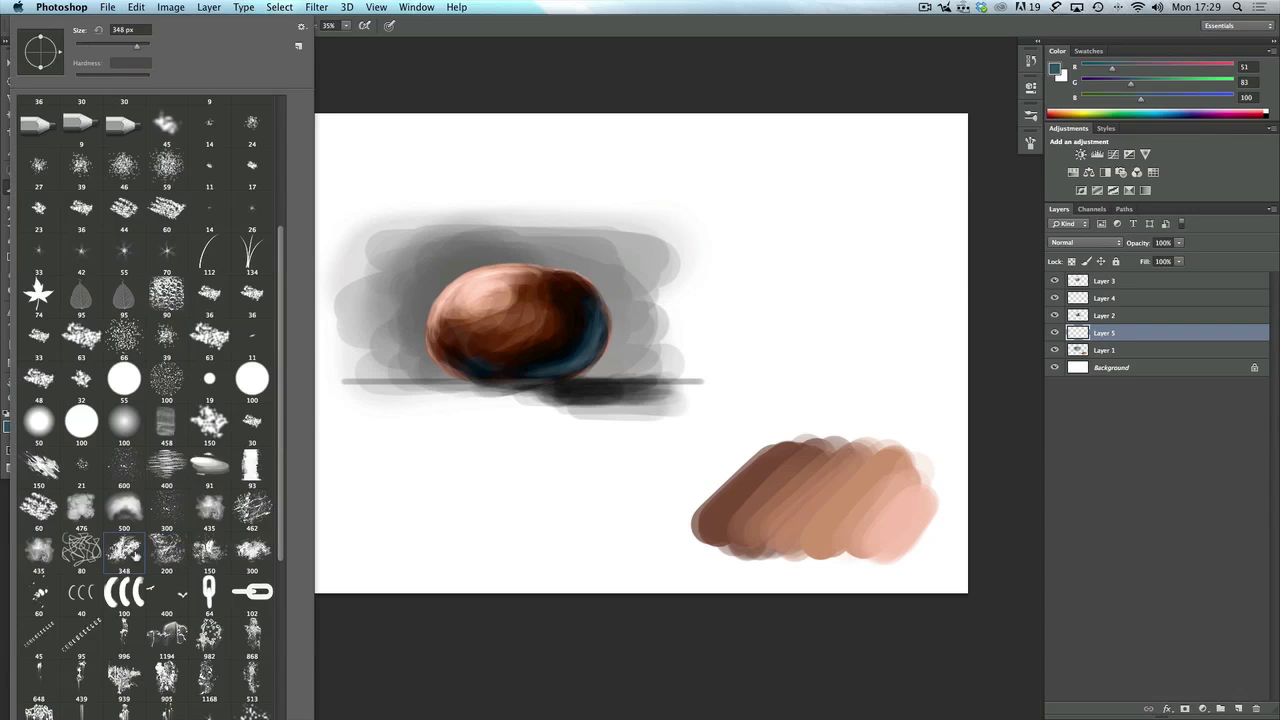
{"action": "key", "text": "Return"}
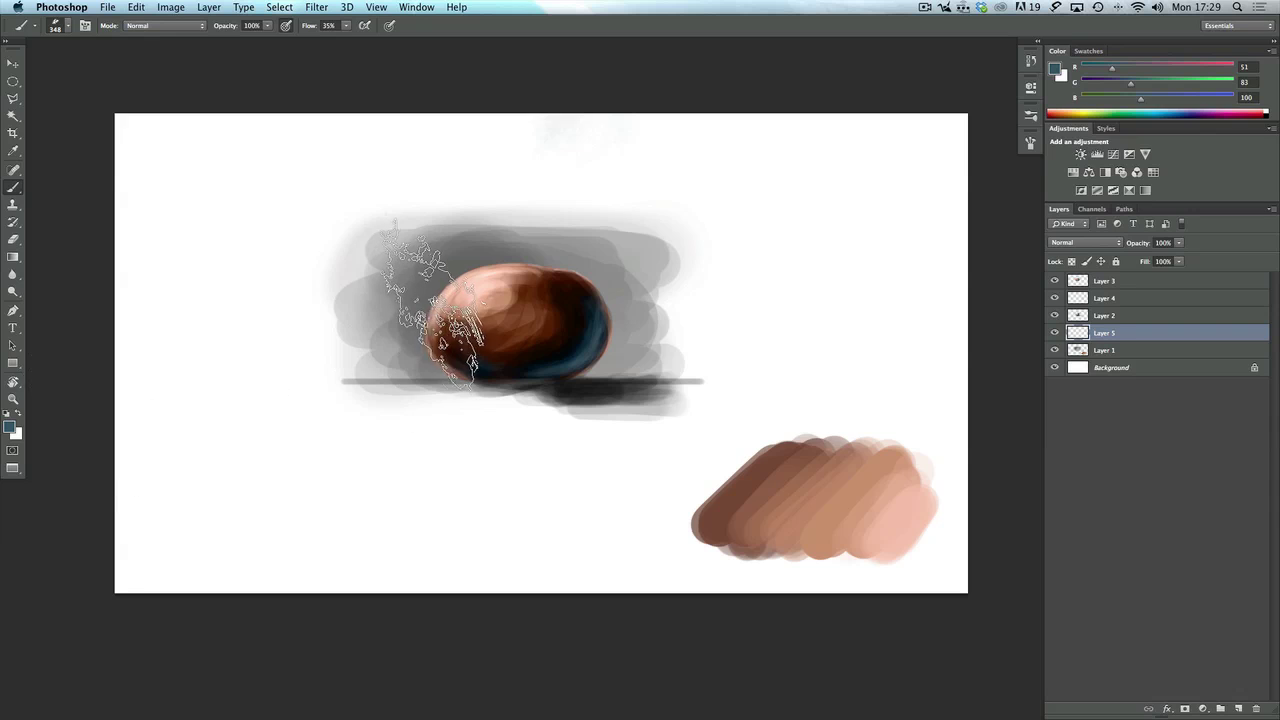
- Sample the dark gray from the ball's cast shadow and paint textured strokes across the background around the ball on Layer 5
{"action": "left_click", "coordinate": [451, 271], "text": "alt"}
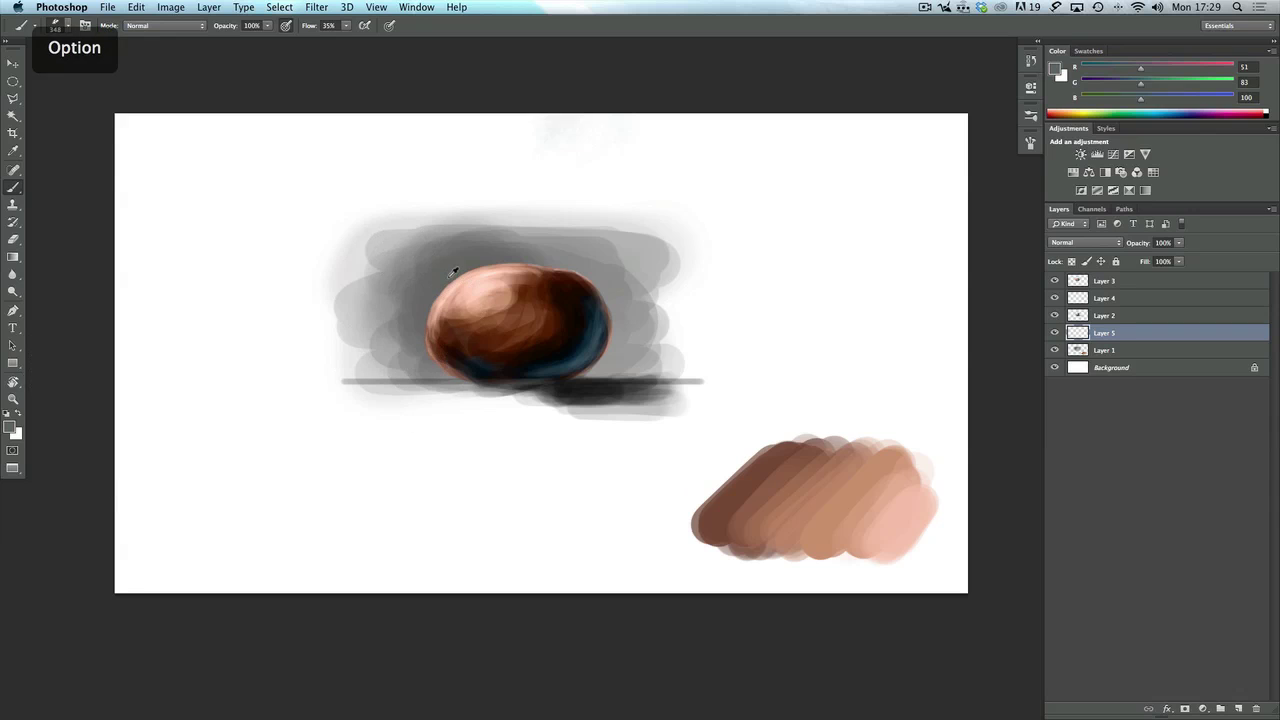
{"action": "left_click", "coordinate": [588, 368], "text": "alt"}
{"action": "mouse_move", "coordinate": [428, 298]}
{"action": "left_mouse_down"}
{"action": "mouse_move", "coordinate": [438, 265]}
{"action": "mouse_move", "coordinate": [483, 270]}
{"action": "mouse_move", "coordinate": [538, 290]}
{"action": "mouse_move", "coordinate": [493, 280]}
{"action": "mouse_move", "coordinate": [403, 305]}
{"action": "mouse_move", "coordinate": [603, 315]}
{"action": "mouse_move", "coordinate": [600, 255]}
{"action": "left_mouse_up"}
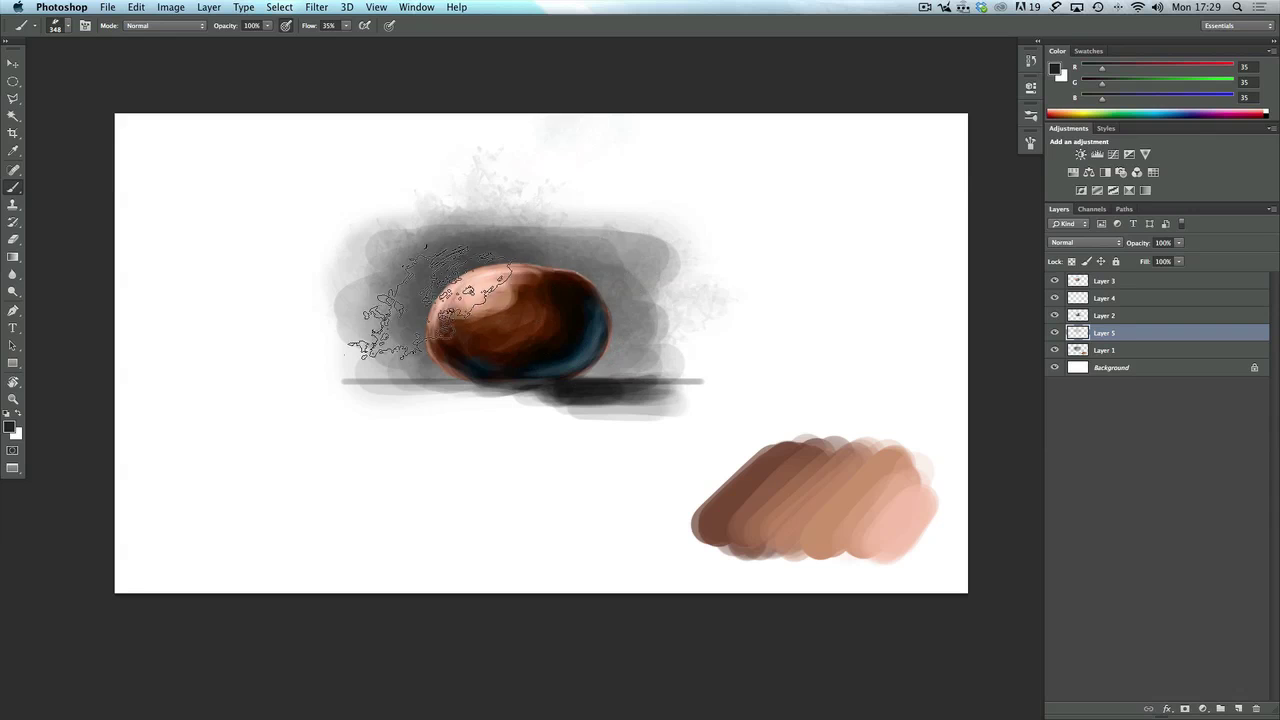
{"action": "mouse_move", "coordinate": [690, 360]}
{"action": "left_mouse_down"}
{"action": "mouse_move", "coordinate": [363, 371]}
{"action": "mouse_move", "coordinate": [291, 391]}
{"action": "left_mouse_up"}
{"action": "mouse_move", "coordinate": [555, 325]}
{"action": "left_mouse_down"}
{"action": "mouse_move", "coordinate": [413, 318]}
{"action": "mouse_move", "coordinate": [397, 342]}
{"action": "mouse_move", "coordinate": [413, 302]}
{"action": "mouse_move", "coordinate": [520, 290]}
{"action": "mouse_move", "coordinate": [620, 320]}
{"action": "mouse_move", "coordinate": [605, 355]}
{"action": "mouse_move", "coordinate": [630, 385]}
{"action": "mouse_move", "coordinate": [395, 220]}
{"action": "mouse_move", "coordinate": [460, 285]}
{"action": "mouse_move", "coordinate": [443, 288]}
{"action": "mouse_move", "coordinate": [475, 248]}
{"action": "mouse_move", "coordinate": [512, 278]}
{"action": "mouse_move", "coordinate": [461, 277]}
{"action": "mouse_move", "coordinate": [498, 272]}
{"action": "mouse_move", "coordinate": [448, 302]}
{"action": "mouse_move", "coordinate": [365, 298]}
{"action": "left_mouse_up"}
- Reduce the textured brush to 175 px and sample the near-black, RGB 26, 26, 26, from the cast shadow
{"action": "key", "text": "bracketleft"}
{"action": "key", "text": "bracketleft"}
{"action": "key", "text": "bracketleft"}
{"action": "key", "text": "bracketleft"}
{"action": "key", "text": "alt"}
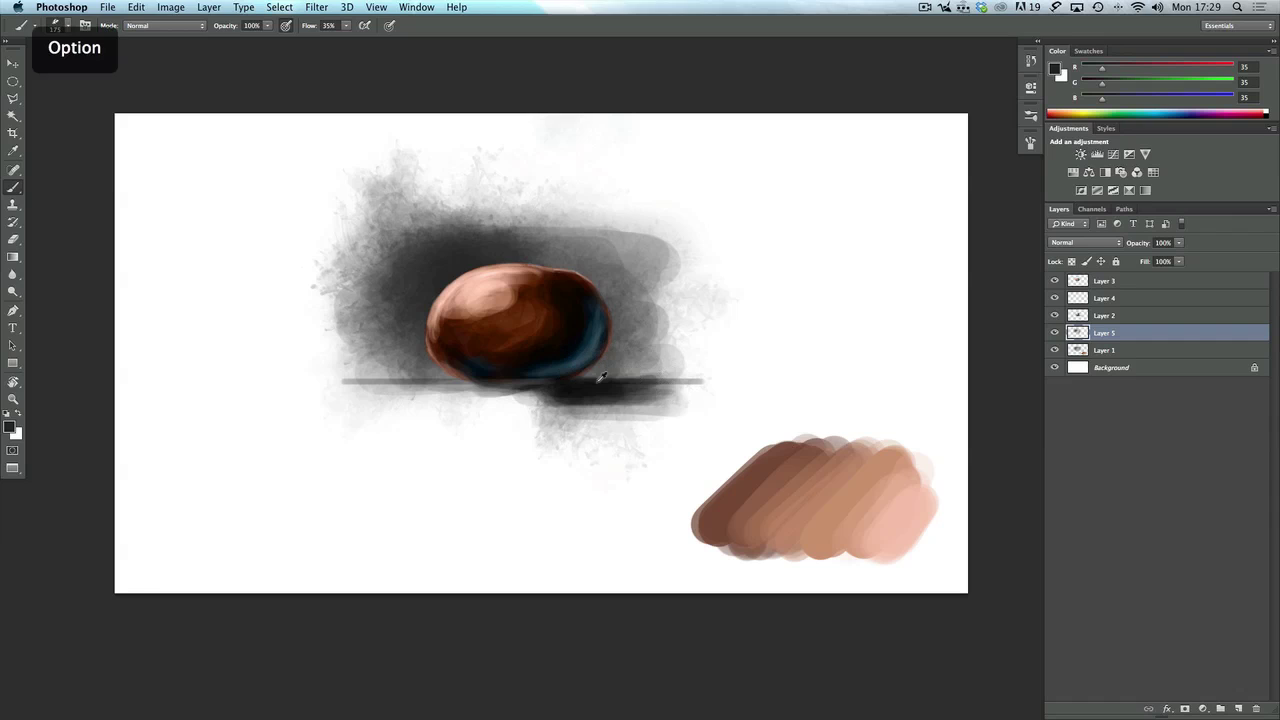
{"action": "left_click", "coordinate": [599, 376], "text": "alt"}
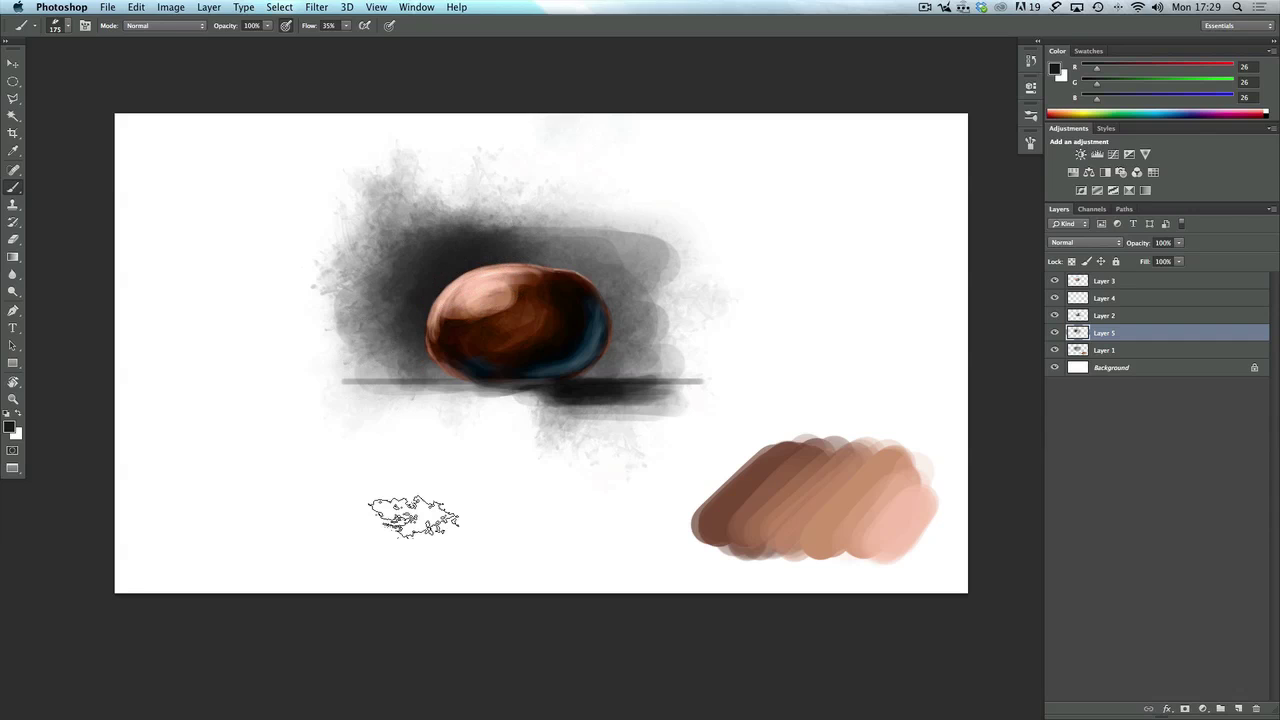
- Make Layer 3 active, sample the dark blue from the ball's shaded edge, and choose the 55 px hard round brush
{"action": "left_click", "coordinate": [1128, 283]}
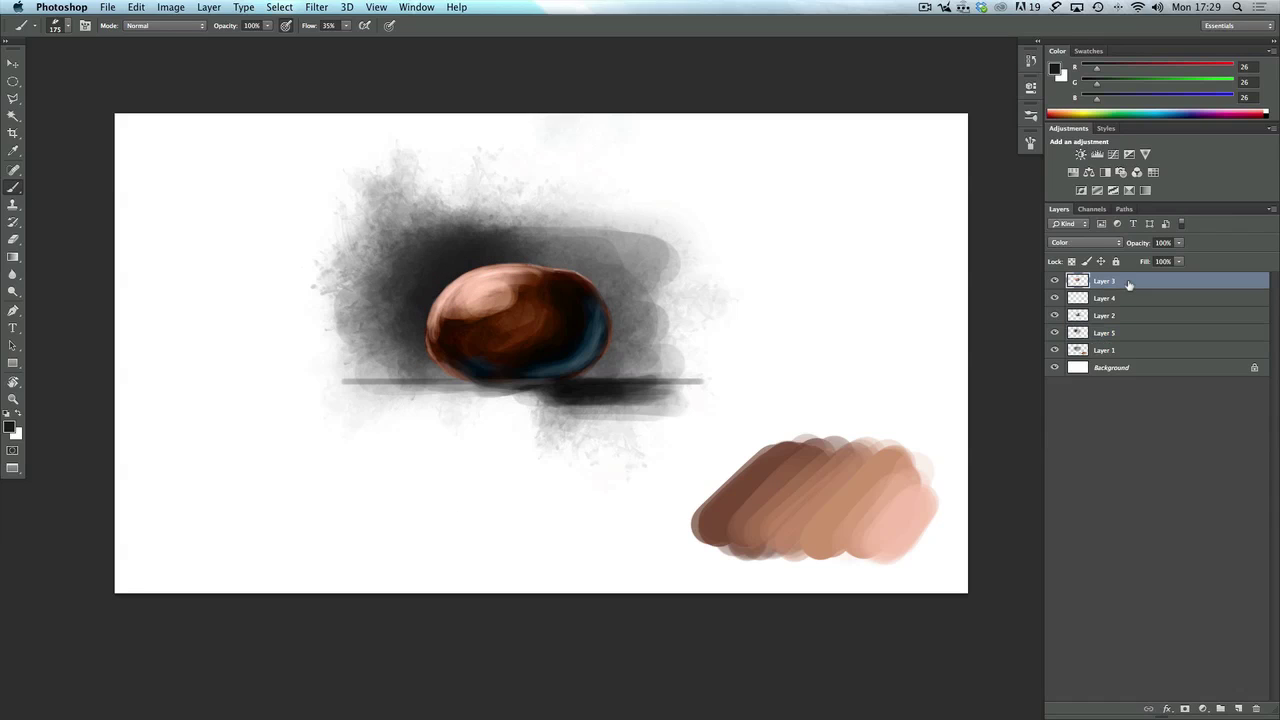
{"action": "key", "text": "alt"}
{"action": "left_click", "coordinate": [599, 324], "text": "alt"}
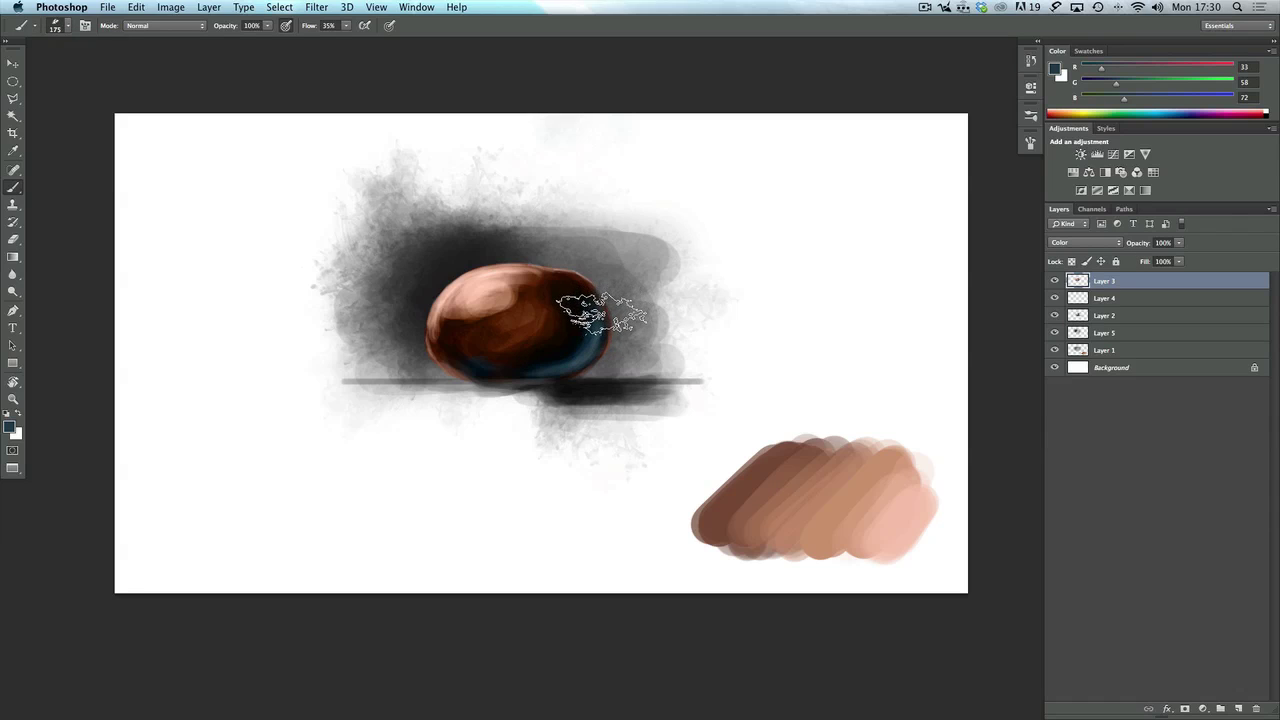
{"action": "left_click", "coordinate": [66, 26]}
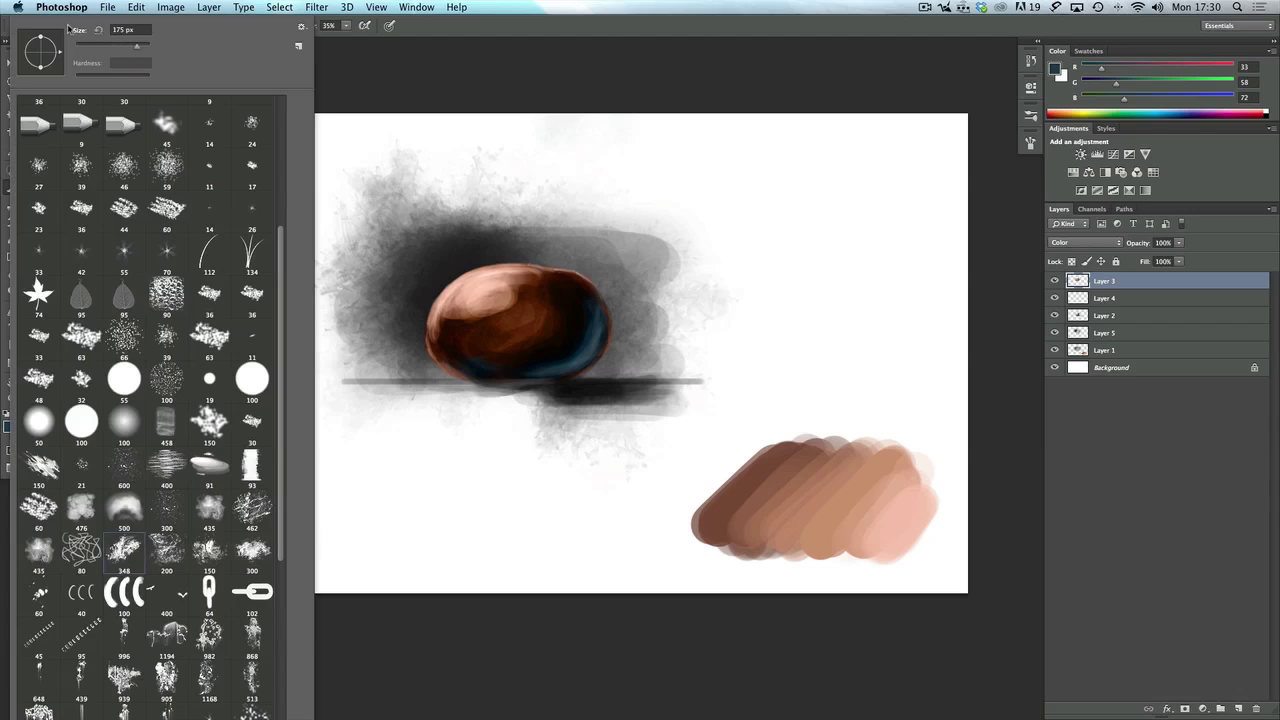
{"action": "left_click", "coordinate": [124, 378]}
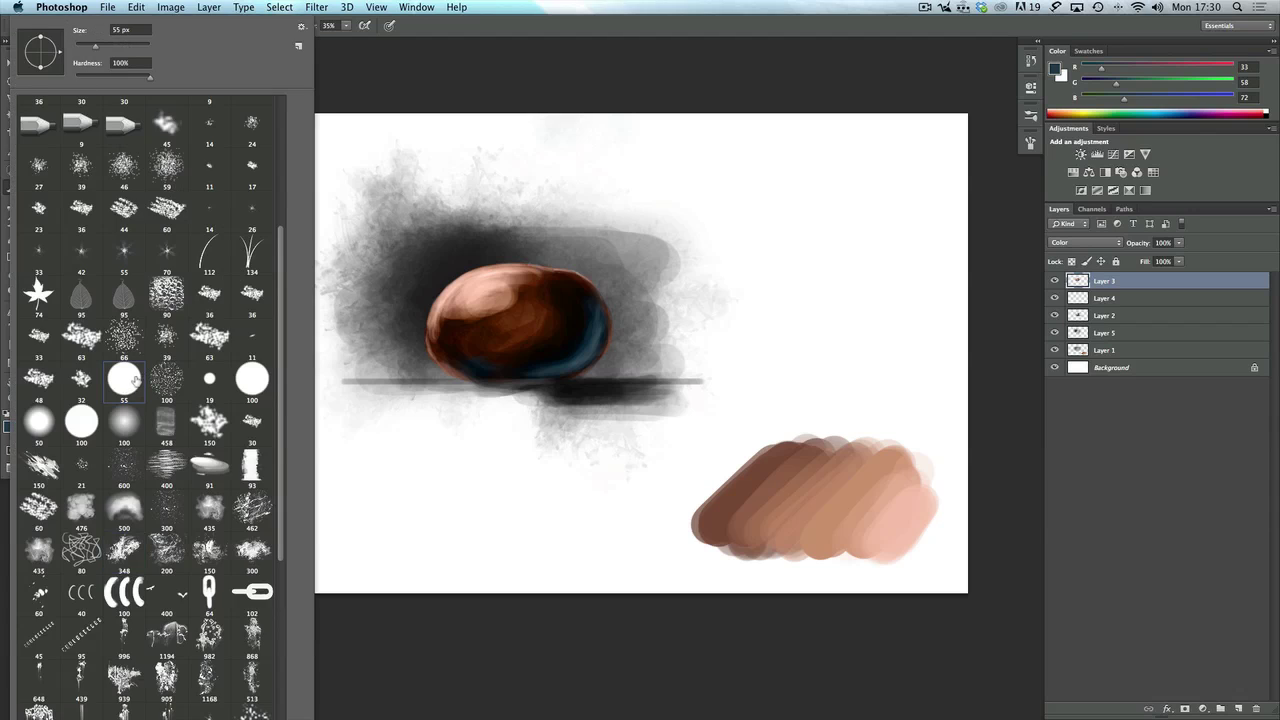
{"action": "left_click", "coordinate": [424, 268]}
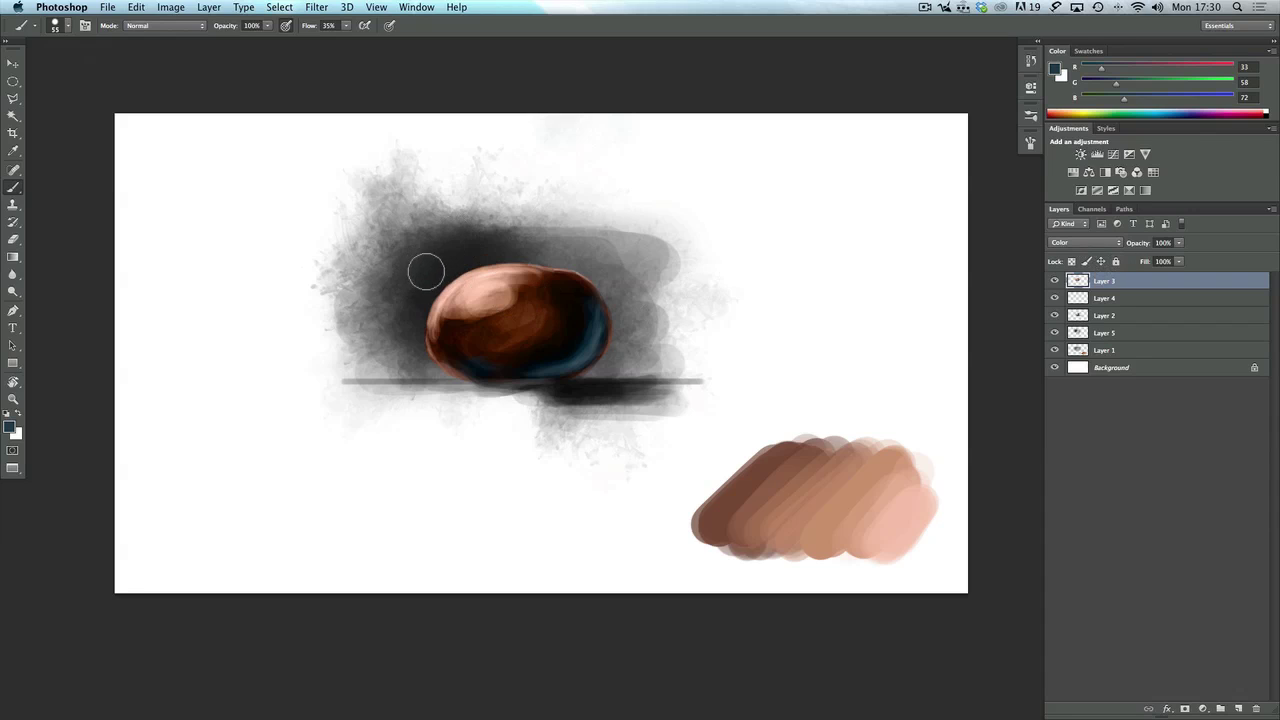
- Paint the dark blue over the gray background around the ball, above the ground line, on Layer 3
{"action": "mouse_move", "coordinate": [411, 292]}
{"action": "left_mouse_down"}
{"action": "mouse_move", "coordinate": [465, 258]}
{"action": "mouse_move", "coordinate": [405, 295]}
{"action": "mouse_move", "coordinate": [454, 257]}
{"action": "mouse_move", "coordinate": [414, 295]}
{"action": "mouse_move", "coordinate": [523, 246]}
{"action": "left_mouse_up"}
{"action": "mouse_move", "coordinate": [443, 229]}
{"action": "left_mouse_down"}
{"action": "mouse_move", "coordinate": [393, 255]}
{"action": "mouse_move", "coordinate": [452, 197]}
{"action": "mouse_move", "coordinate": [443, 172]}
{"action": "mouse_move", "coordinate": [368, 186]}
{"action": "mouse_move", "coordinate": [371, 175]}
{"action": "mouse_move", "coordinate": [411, 223]}
{"action": "mouse_move", "coordinate": [494, 152]}
{"action": "mouse_move", "coordinate": [508, 208]}
{"action": "mouse_move", "coordinate": [557, 205]}
{"action": "mouse_move", "coordinate": [440, 158]}
{"action": "mouse_move", "coordinate": [425, 221]}
{"action": "mouse_move", "coordinate": [380, 196]}
{"action": "mouse_move", "coordinate": [340, 224]}
{"action": "mouse_move", "coordinate": [398, 243]}
{"action": "mouse_move", "coordinate": [383, 287]}
{"action": "mouse_move", "coordinate": [405, 278]}
{"action": "mouse_move", "coordinate": [389, 327]}
{"action": "mouse_move", "coordinate": [367, 258]}
{"action": "mouse_move", "coordinate": [323, 288]}
{"action": "mouse_move", "coordinate": [380, 339]}
{"action": "mouse_move", "coordinate": [369, 342]}
{"action": "mouse_move", "coordinate": [443, 349]}
{"action": "mouse_move", "coordinate": [405, 370]}
{"action": "left_mouse_up"}
{"action": "mouse_move", "coordinate": [410, 297]}
{"action": "left_mouse_down"}
{"action": "mouse_move", "coordinate": [419, 226]}
{"action": "mouse_move", "coordinate": [397, 348]}
{"action": "mouse_move", "coordinate": [424, 233]}
{"action": "mouse_move", "coordinate": [378, 204]}
{"action": "mouse_move", "coordinate": [380, 146]}
{"action": "mouse_move", "coordinate": [399, 259]}
{"action": "mouse_move", "coordinate": [426, 176]}
{"action": "mouse_move", "coordinate": [479, 228]}
{"action": "mouse_move", "coordinate": [458, 230]}
{"action": "mouse_move", "coordinate": [579, 220]}
{"action": "mouse_move", "coordinate": [412, 286]}
{"action": "mouse_move", "coordinate": [382, 361]}
{"action": "mouse_move", "coordinate": [354, 269]}
{"action": "left_mouse_up"}
{"action": "mouse_move", "coordinate": [628, 343]}
{"action": "left_mouse_down"}
{"action": "mouse_move", "coordinate": [620, 280]}
{"action": "mouse_move", "coordinate": [612, 288]}
{"action": "mouse_move", "coordinate": [600, 258]}
{"action": "mouse_move", "coordinate": [516, 241]}
{"action": "left_mouse_up"}
{"action": "mouse_move", "coordinate": [656, 302]}
{"action": "left_mouse_down"}
{"action": "mouse_move", "coordinate": [677, 294]}
{"action": "mouse_move", "coordinate": [612, 369]}
{"action": "left_mouse_up"}
- Show the painting in full-screen mode on black without the interface and dismiss the Display Toggle reminder
{"action": "middle_click", "coordinate": [786, 291]}
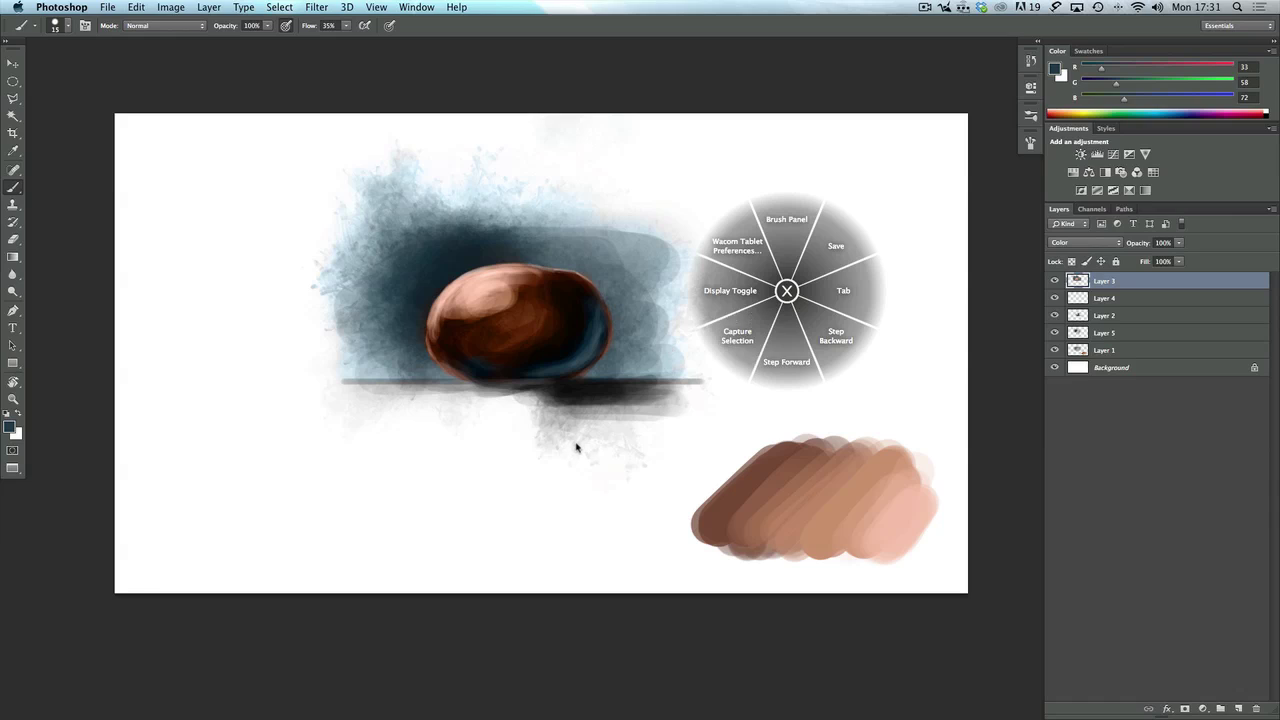
{"action": "key", "text": "f"}
{"action": "key", "text": "f"}
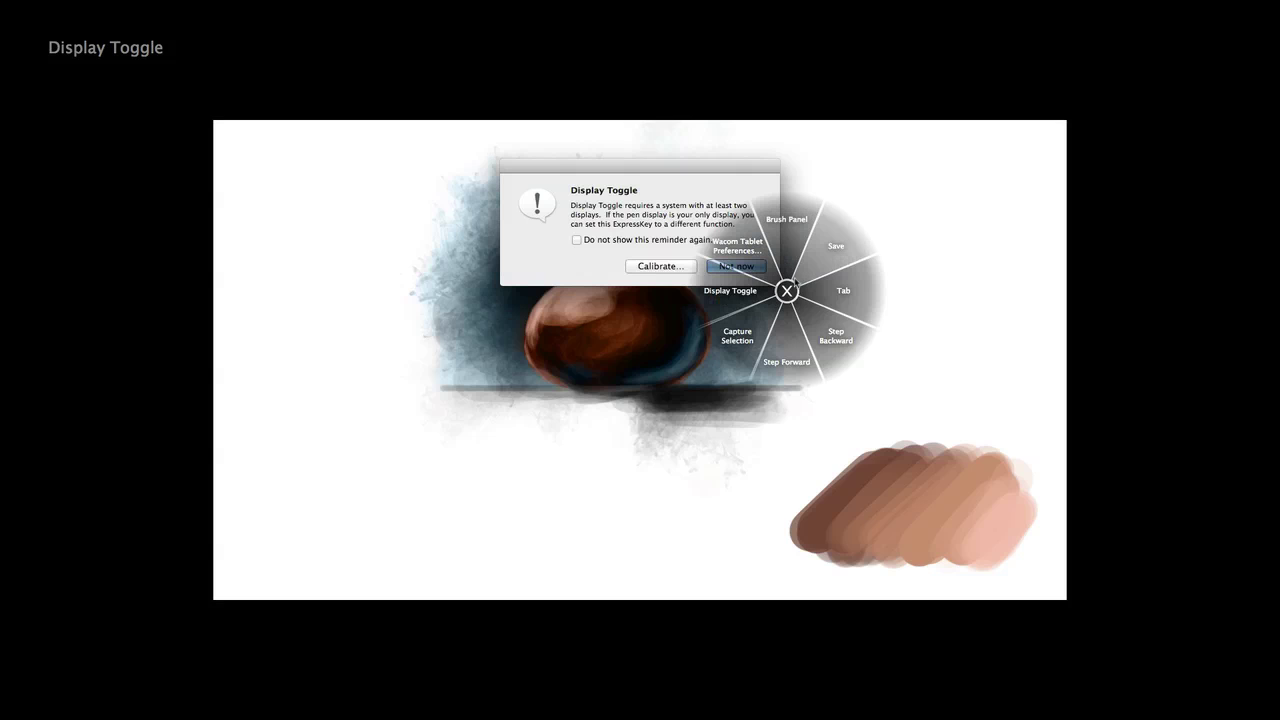
{"action": "left_click", "coordinate": [736, 266]}
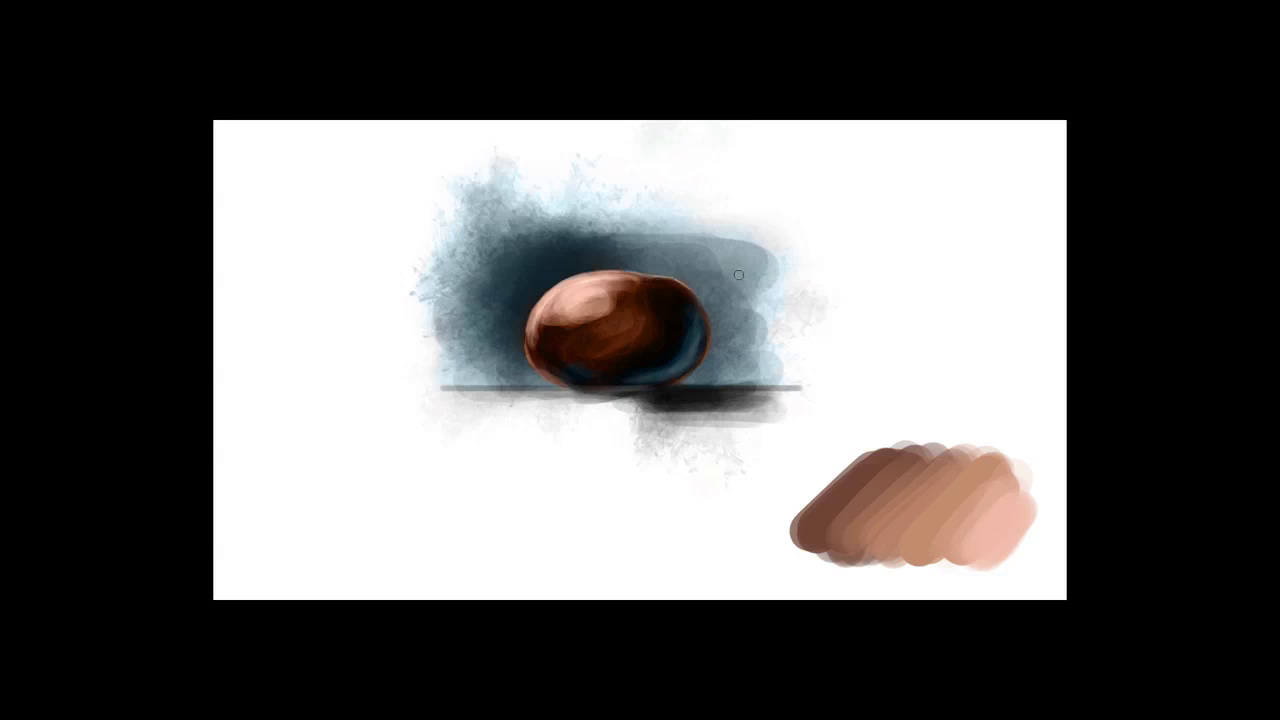